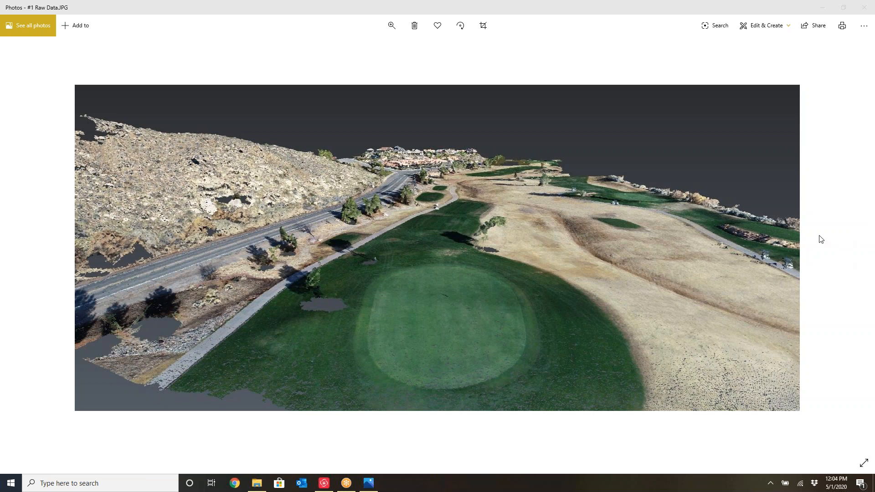
Open the Raw Data drone image in full-screen view
click(591, 50)
click(600, 60)
click(864, 462)
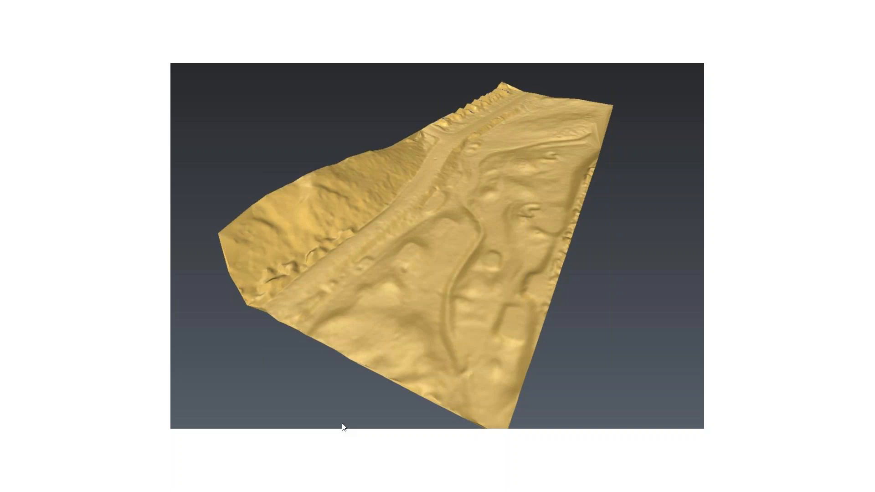
Step through the slideshow of sample 3D scan images and exit full-screen view
click(342, 428)
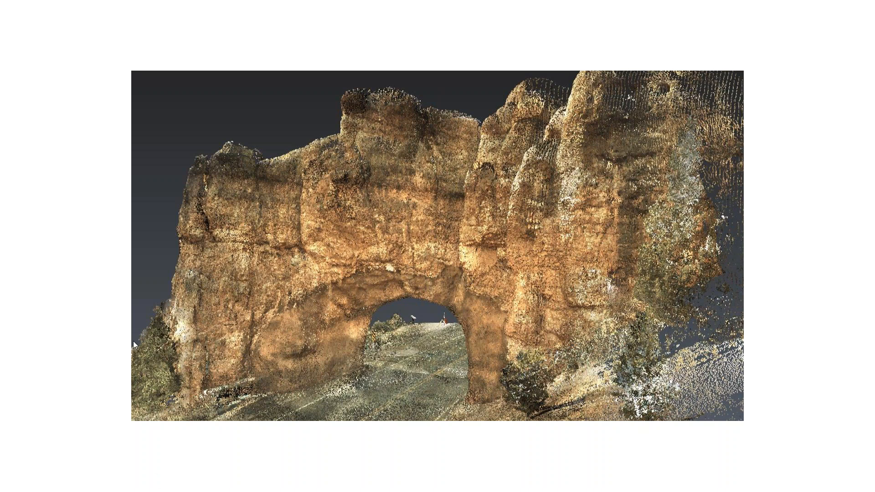
click(682, 228)
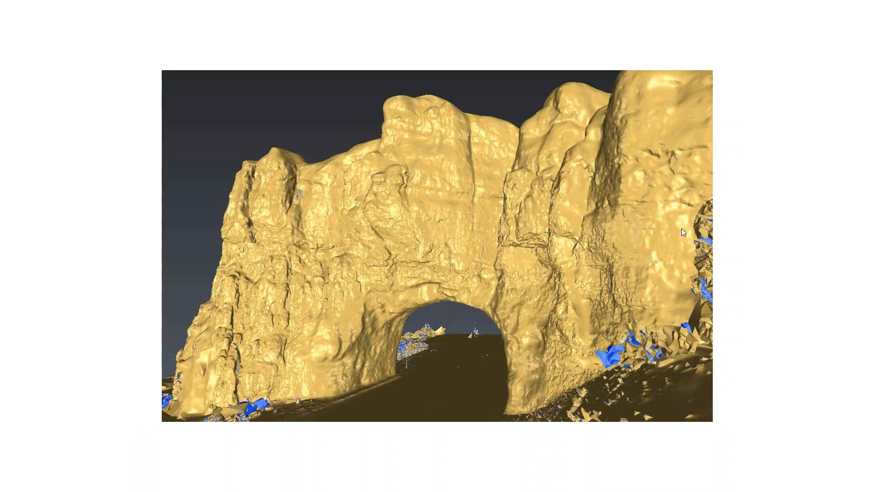
click(682, 229)
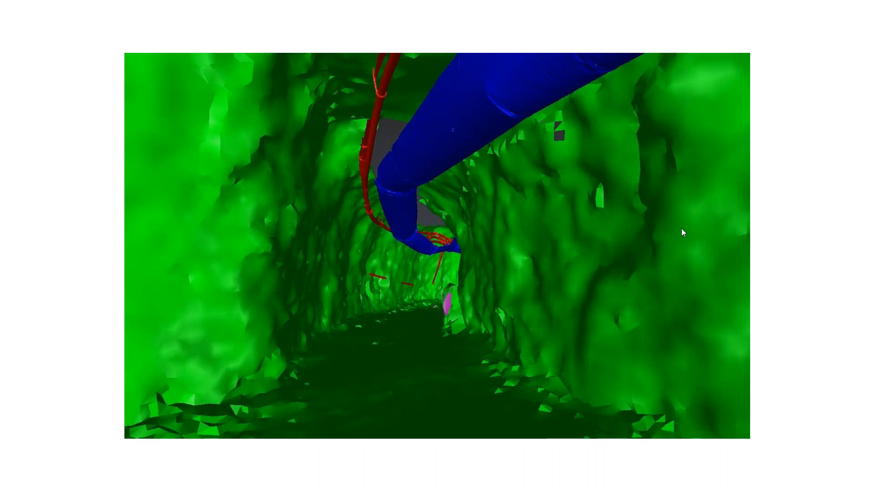
click(682, 228)
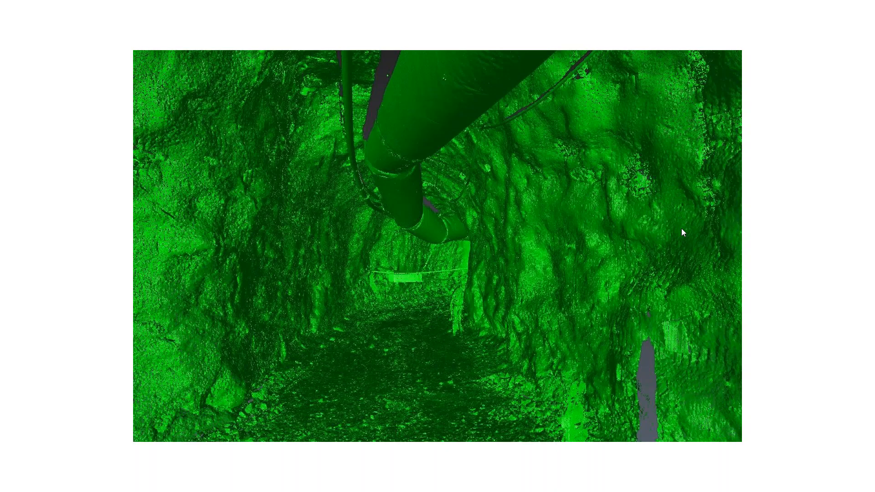
key(Right)
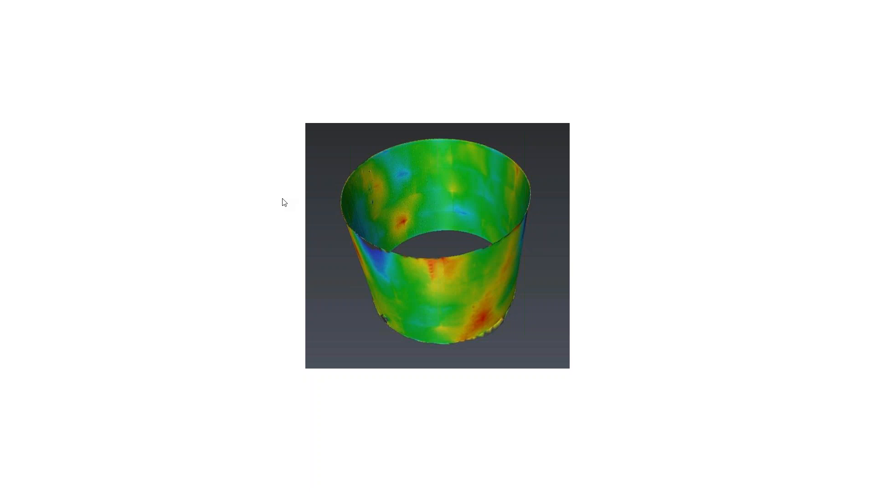
key(Escape)
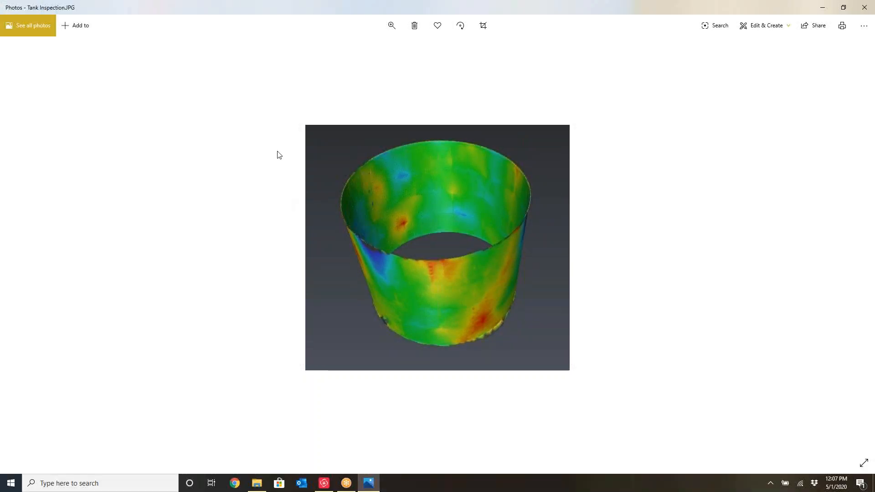
Open Project 1 from the Drone Ground Extraction folder inside 3DR Presentation
double_click(248, 10)
click(520, 87)
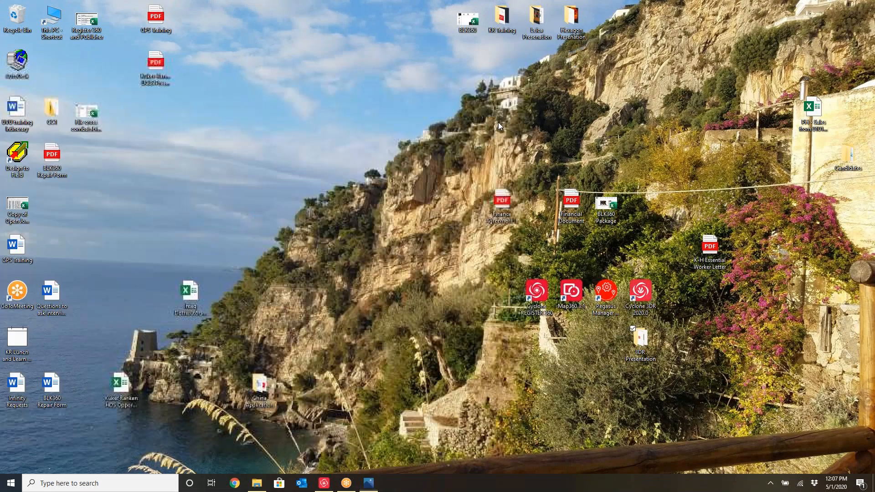
double_click(642, 341)
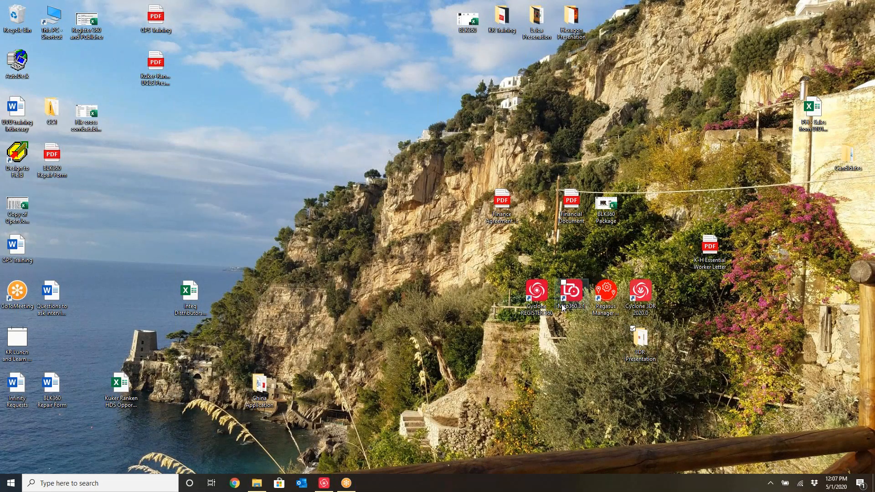
click(290, 209)
double_click(290, 208)
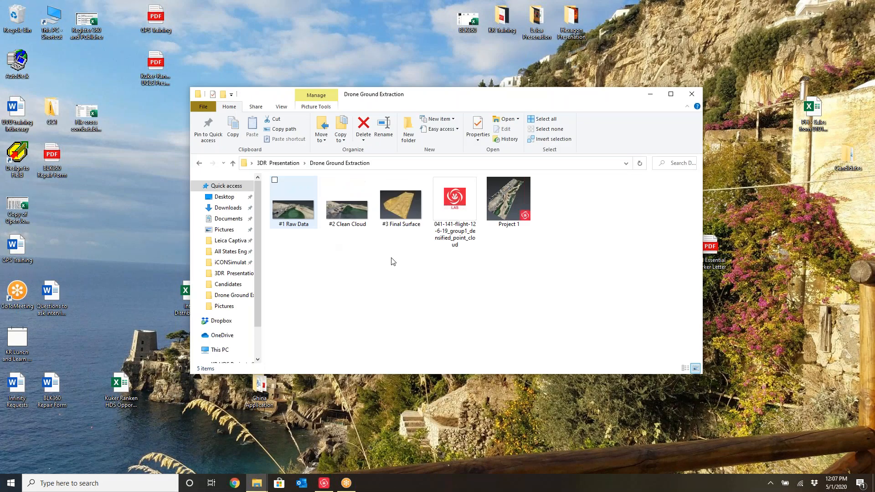
click(515, 202)
double_click(515, 201)
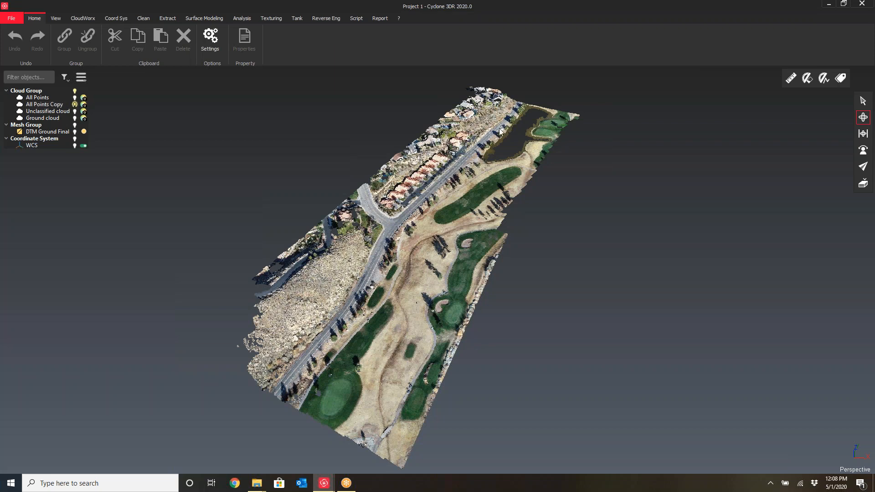
Orbit and zoom around the golf course point cloud to inspect its terrain and features
click(12, 20)
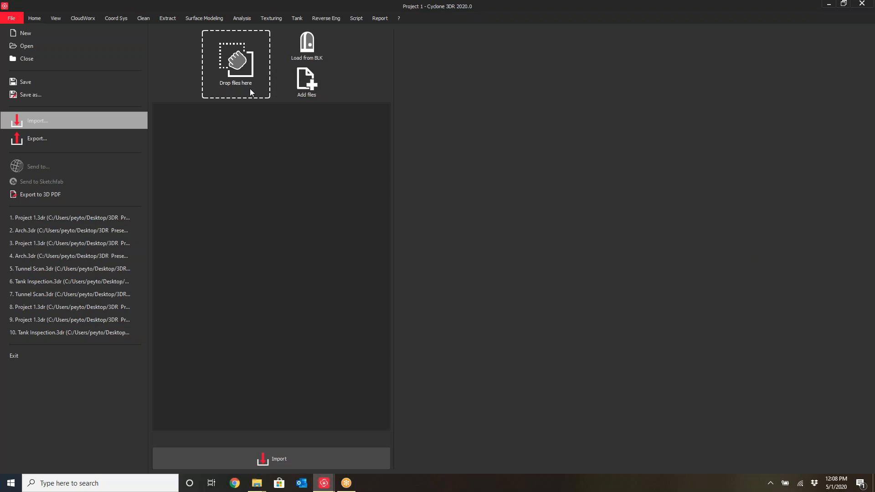
click(34, 19)
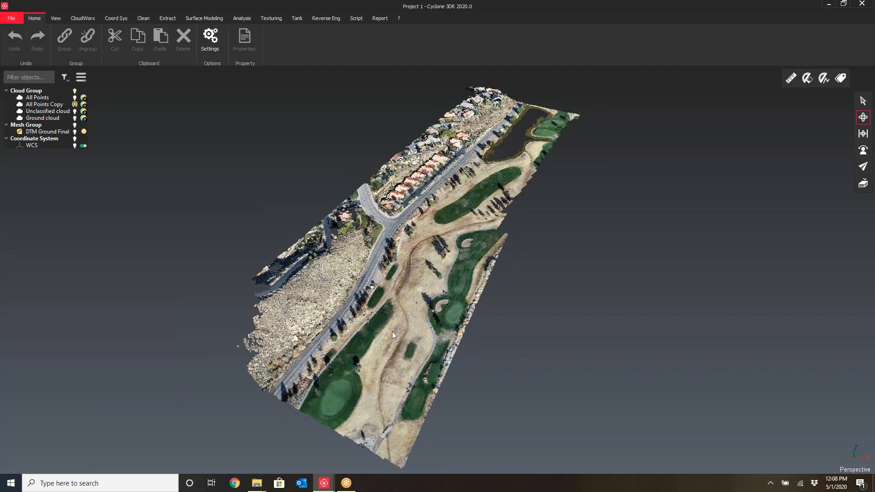
scroll(377, 331, up, 5)
mouse_move(376, 328)
mouse_down()
mouse_move(381, 309)
mouse_move(456, 269)
mouse_move(506, 273)
mouse_move(469, 298)
mouse_move(508, 342)
mouse_move(597, 329)
mouse_move(562, 319)
mouse_move(475, 326)
mouse_move(453, 293)
mouse_move(564, 295)
mouse_move(594, 326)
mouse_move(568, 328)
mouse_move(617, 232)
mouse_move(636, 291)
mouse_move(603, 396)
mouse_up()
scroll(494, 325, up, 5)
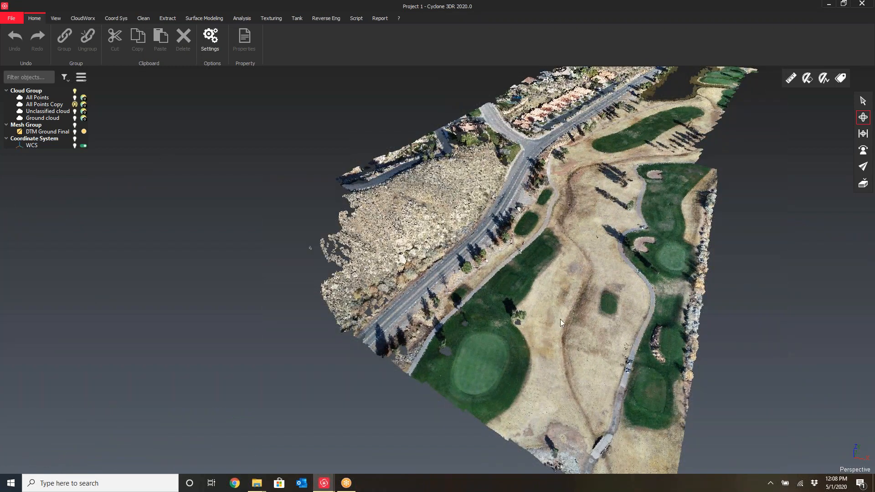
middle_drag(640, 146, 506, 291)
scroll(504, 293, up, 4)
mouse_move(509, 289)
mouse_down()
mouse_move(566, 259)
mouse_move(564, 270)
mouse_move(472, 283)
mouse_up()
scroll(565, 259, down, 3)
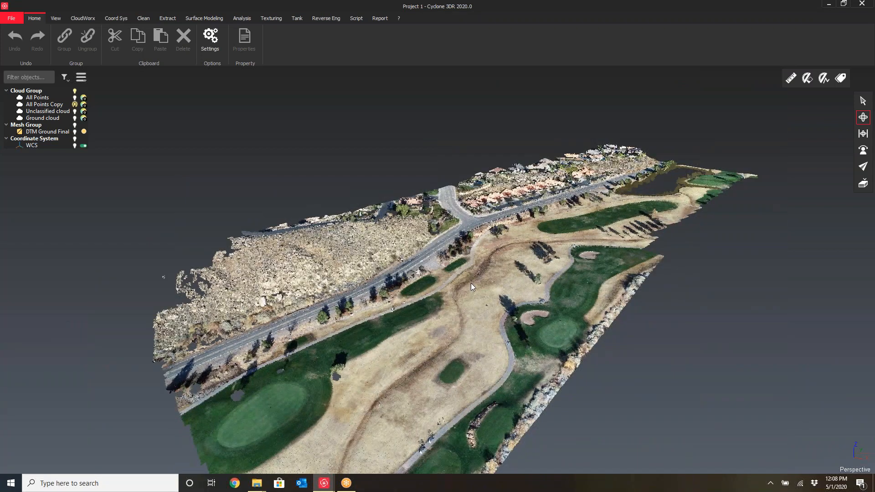
drag(530, 256, 520, 298)
mouse_move(606, 199)
middle_down()
mouse_move(512, 239)
mouse_move(559, 270)
middle_up()
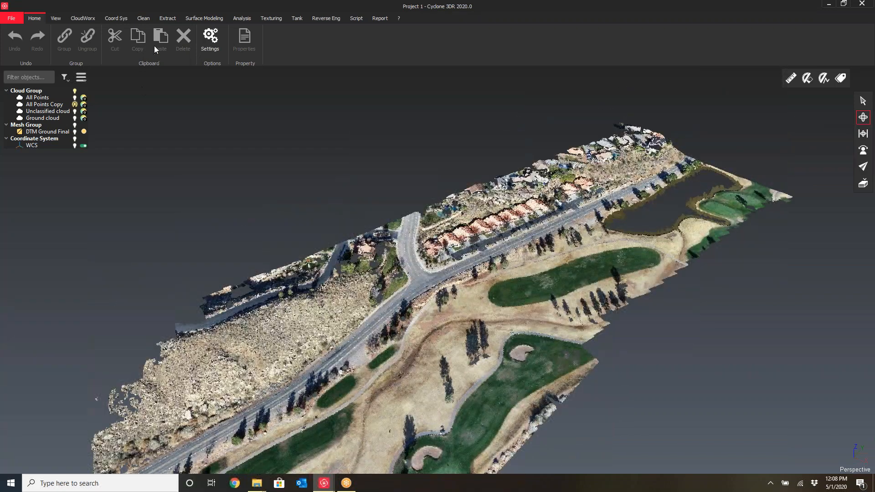
click(143, 18)
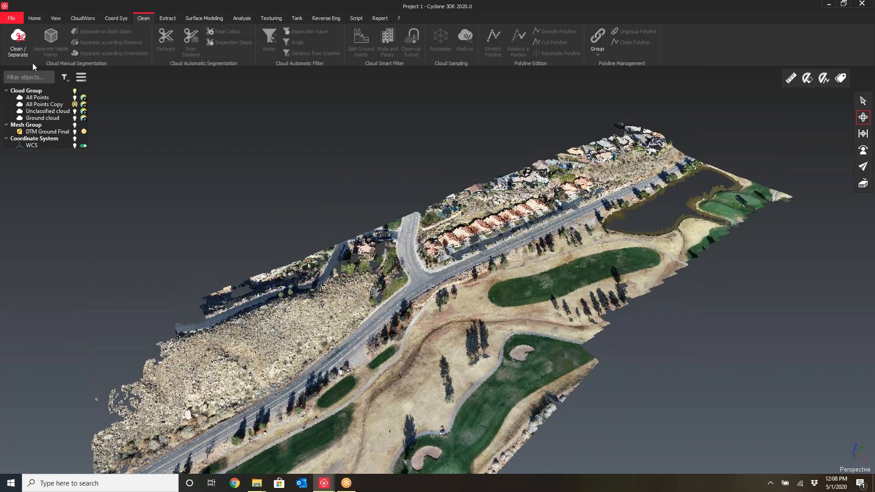
click(17, 52)
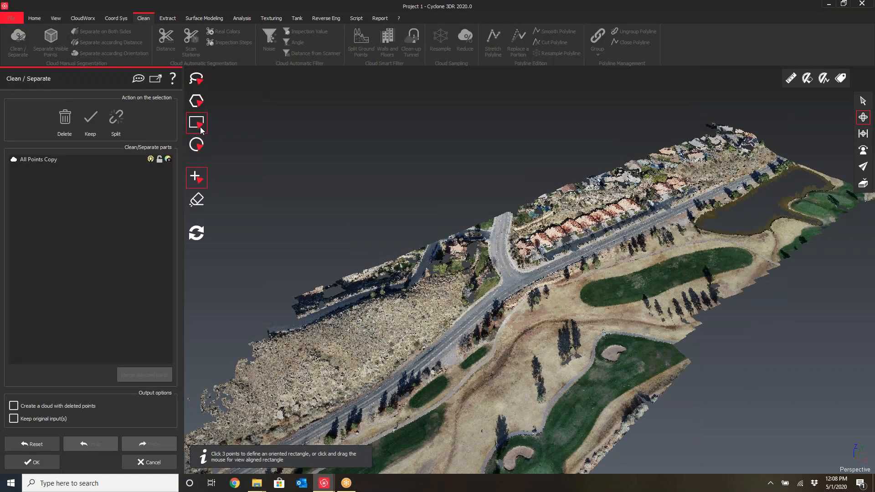
click(197, 102)
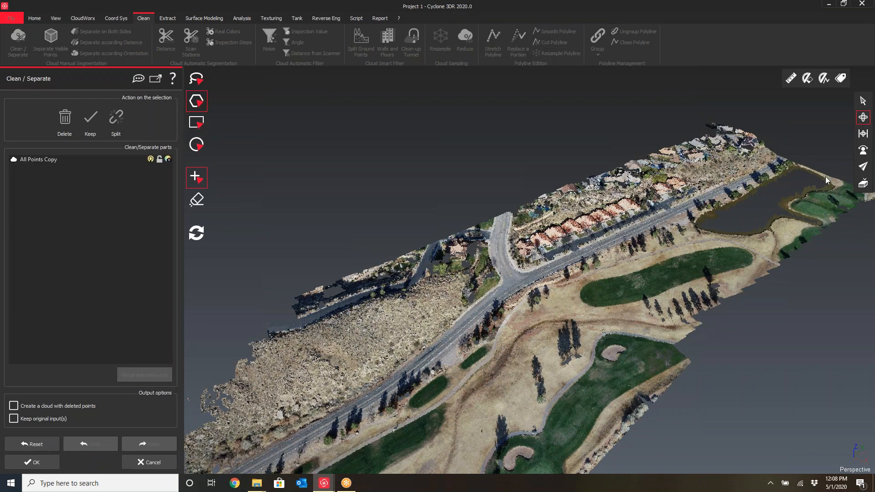
middle_drag(804, 210, 708, 238)
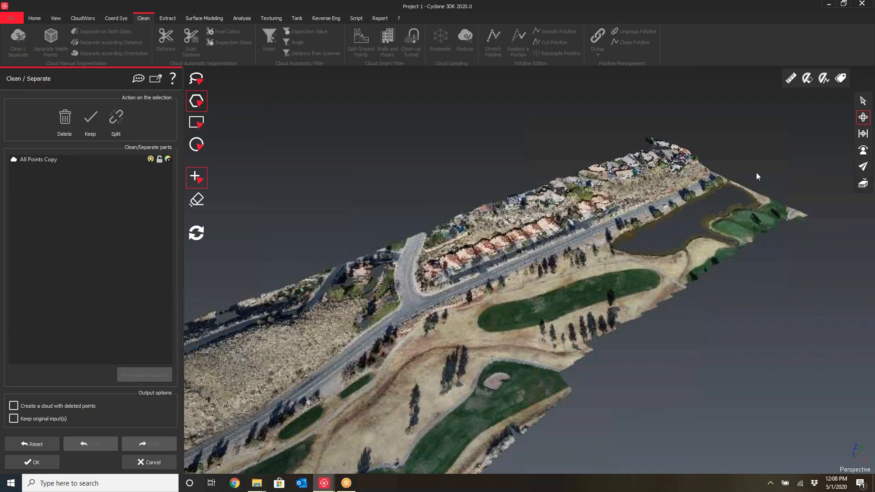
click(863, 100)
click(767, 173)
click(771, 244)
click(813, 258)
click(826, 214)
double_click(817, 187)
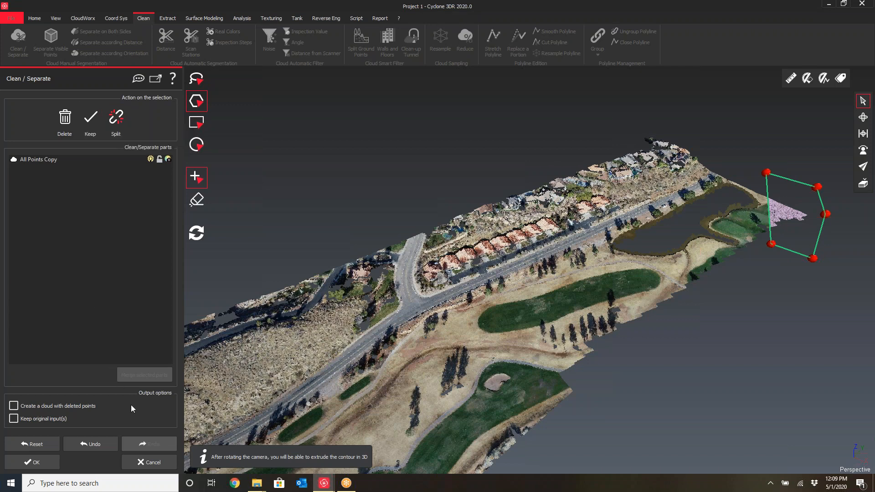
click(151, 463)
Orbit and zoom through the point cloud to examine the roadside ground, trees and fairways
click(863, 117)
drag(463, 266, 482, 238)
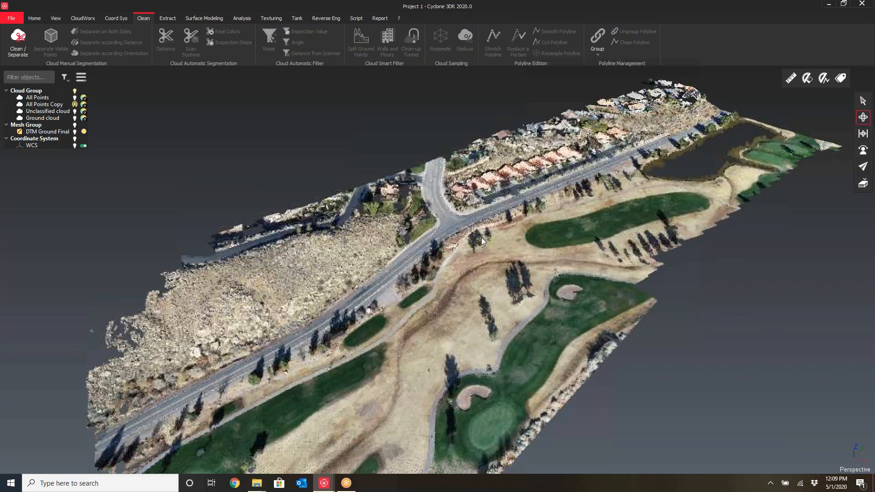
scroll(481, 237, up, 3)
mouse_move(434, 300)
mouse_down()
mouse_move(424, 305)
mouse_move(496, 315)
mouse_move(391, 261)
mouse_move(455, 276)
mouse_up()
scroll(447, 306, up, 4)
scroll(525, 292, up, 4)
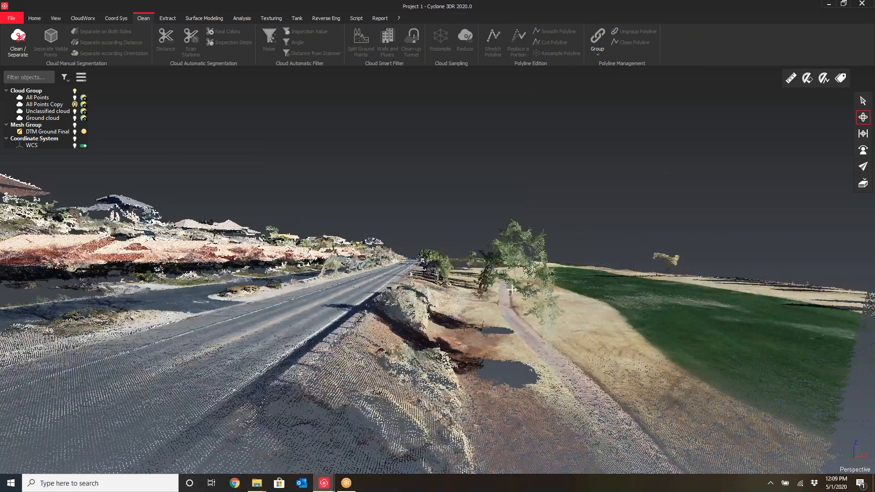
drag(521, 309, 471, 315)
mouse_move(515, 381)
mouse_down()
mouse_move(472, 422)
mouse_move(455, 181)
mouse_up()
drag(443, 269, 456, 248)
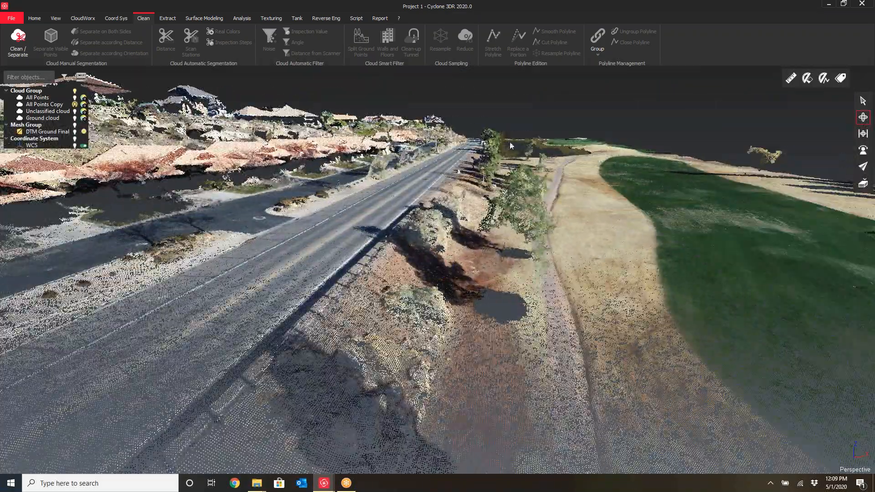
mouse_move(540, 297)
mouse_down()
mouse_move(575, 273)
mouse_move(535, 291)
mouse_move(521, 316)
mouse_move(545, 318)
mouse_move(546, 282)
mouse_up()
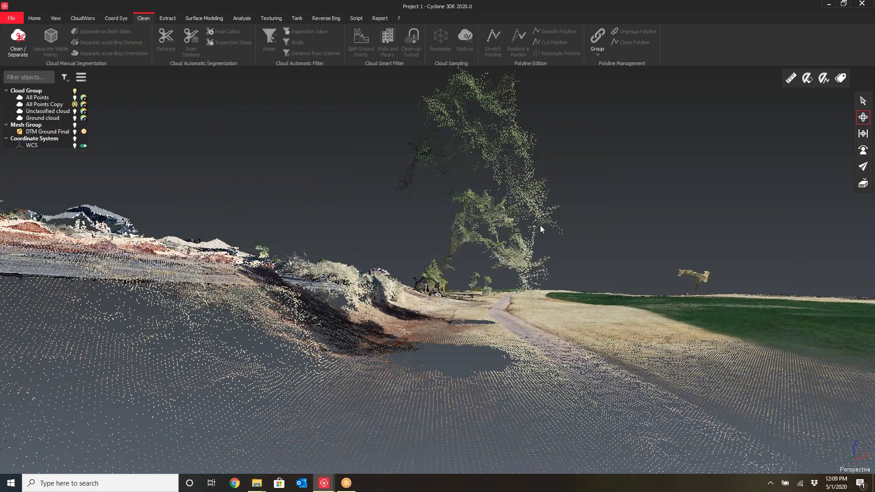
mouse_move(518, 218)
mouse_down()
mouse_move(507, 216)
mouse_move(503, 246)
mouse_move(488, 249)
mouse_move(538, 264)
mouse_move(625, 166)
mouse_up()
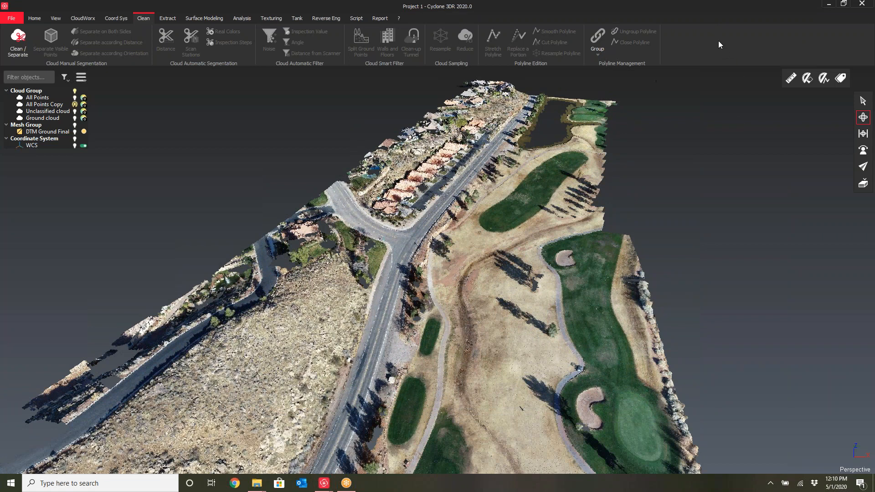
drag(532, 194, 602, 168)
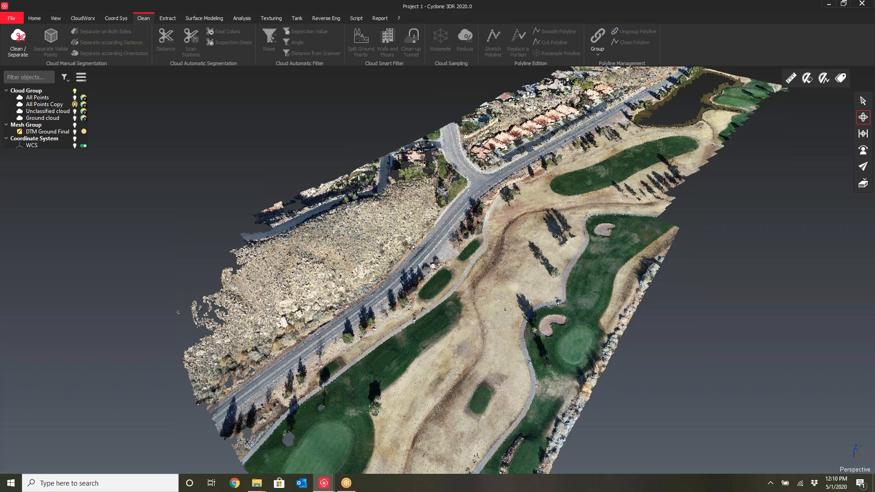
middle_drag(551, 239, 459, 252)
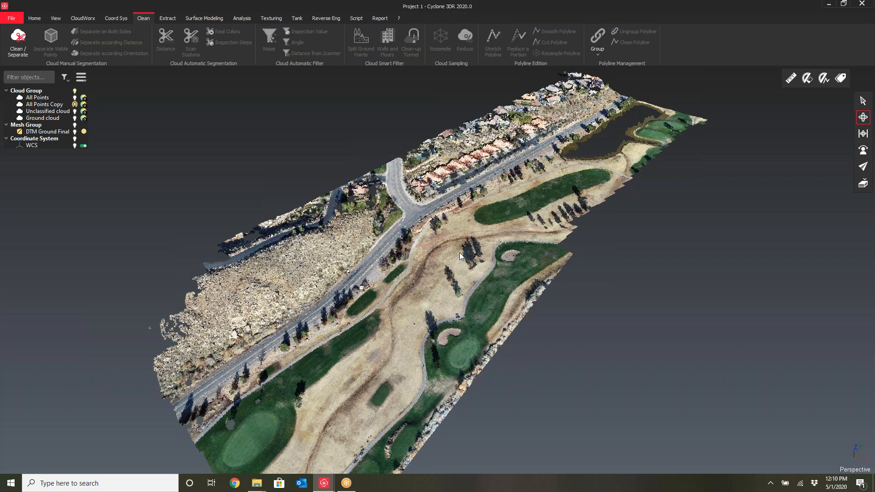
scroll(381, 311, up, 6)
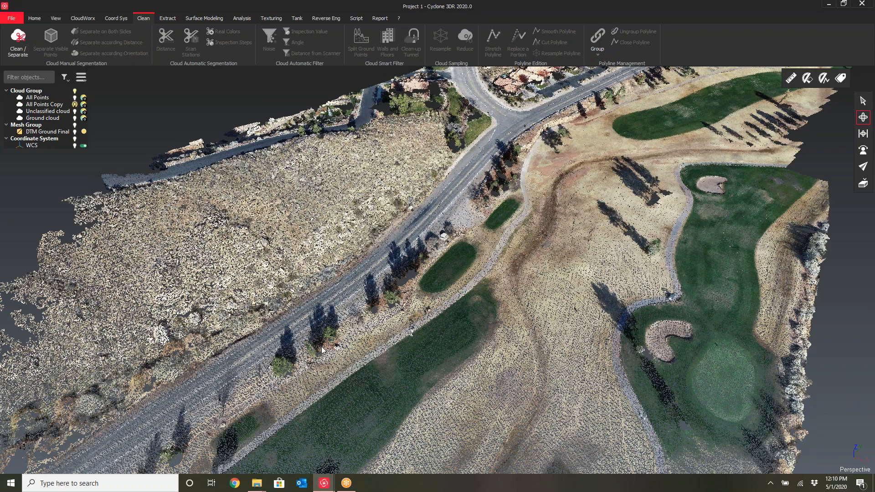
drag(321, 346, 560, 218)
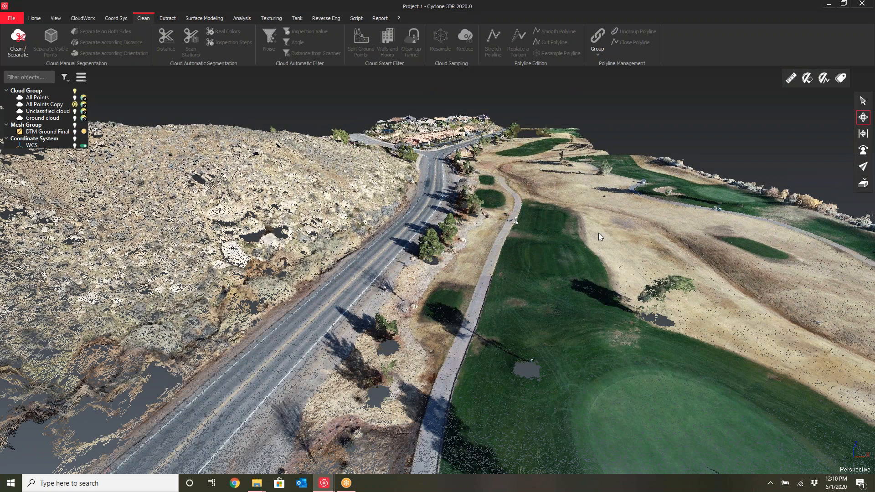
scroll(601, 249, down, 5)
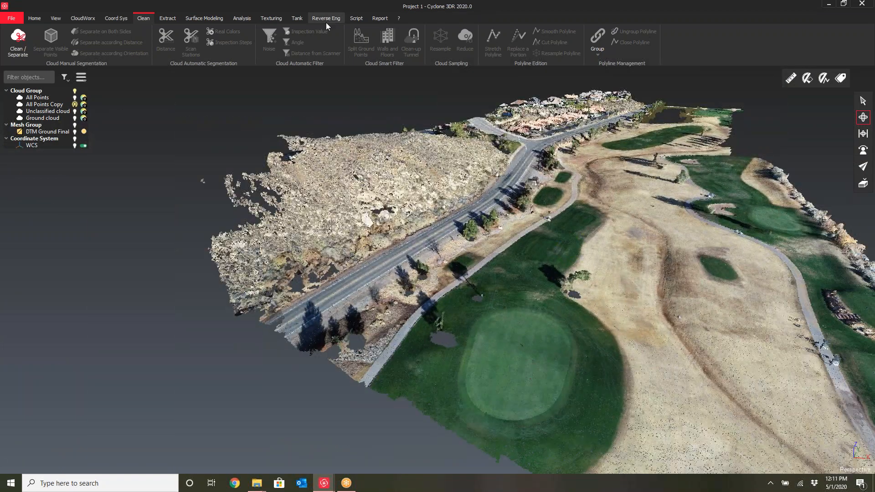
Open Split Ground Points on the copied cloud and set the maximum terrain slope to 80°
click(40, 105)
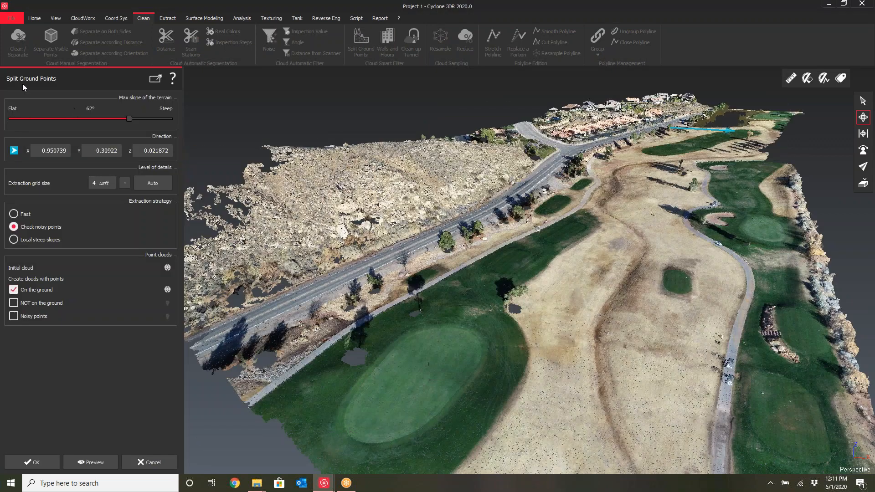
scroll(339, 209, up, 5)
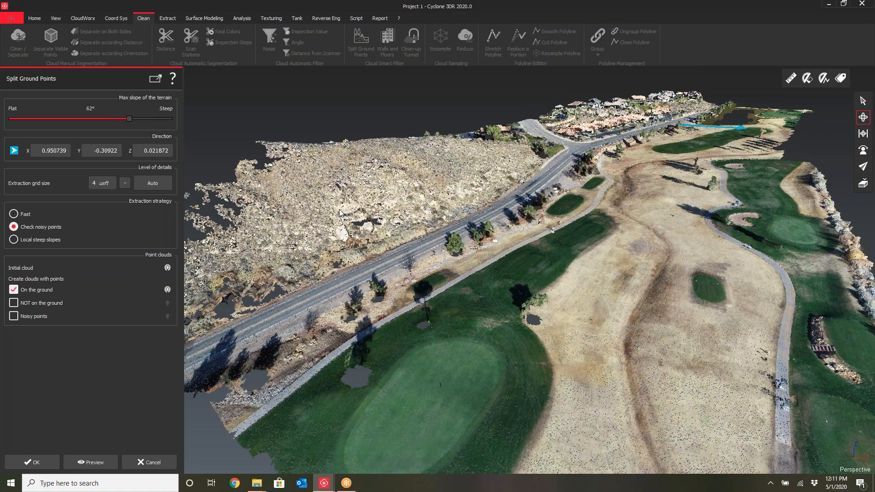
drag(341, 220, 311, 179)
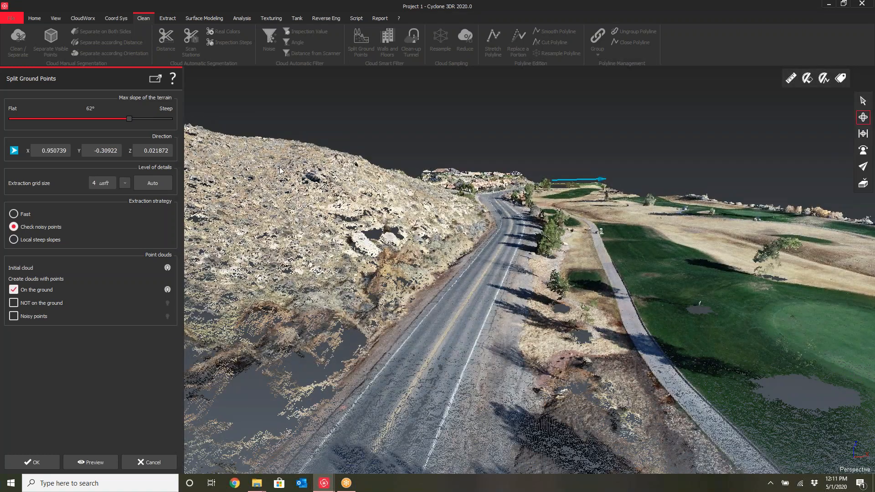
right_drag(546, 233, 495, 318)
drag(494, 319, 492, 299)
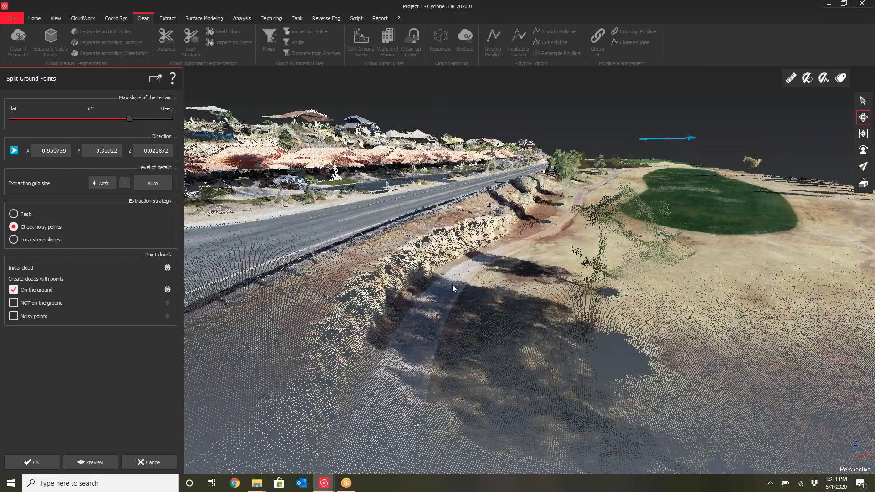
drag(469, 291, 398, 283)
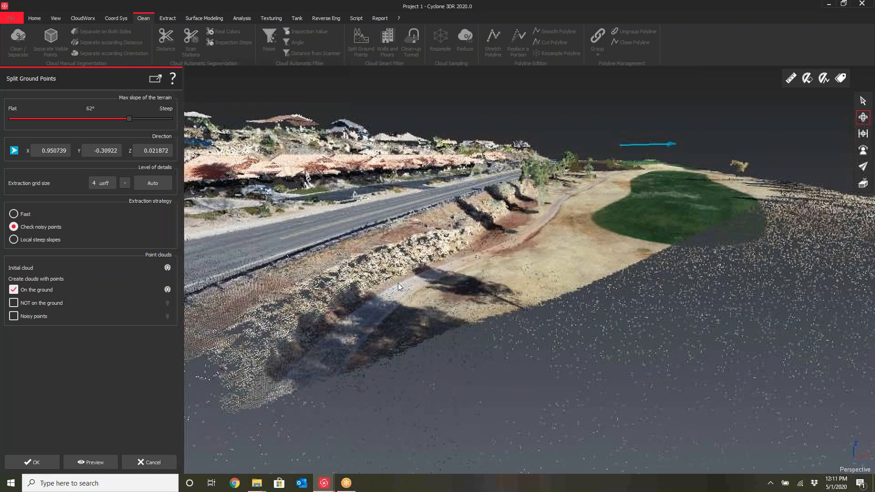
middle_drag(390, 255, 465, 235)
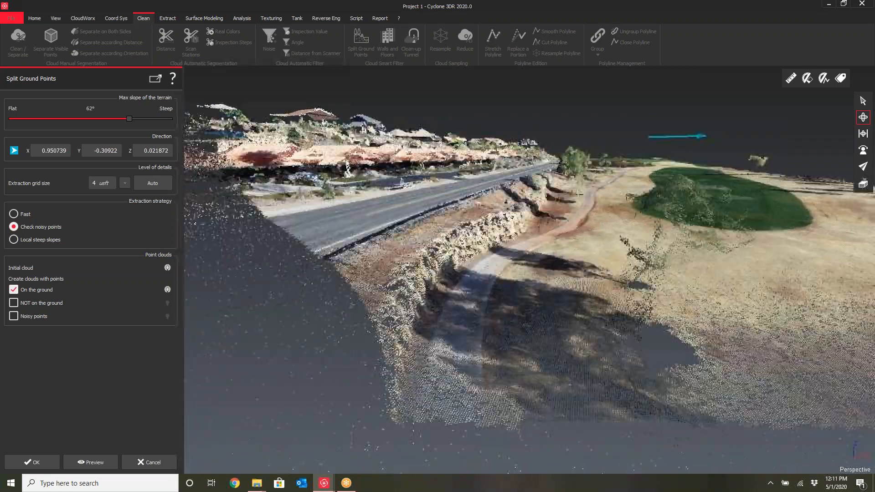
drag(130, 119, 196, 122)
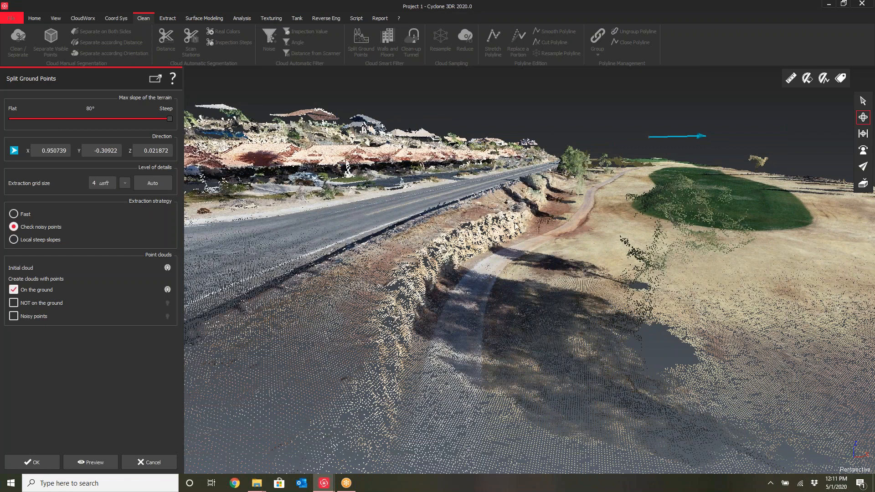
Set the ground extraction direction to the Z axis
scroll(521, 226, down, 3)
mouse_move(522, 226)
mouse_down()
mouse_move(580, 260)
mouse_move(546, 258)
mouse_move(560, 268)
mouse_up()
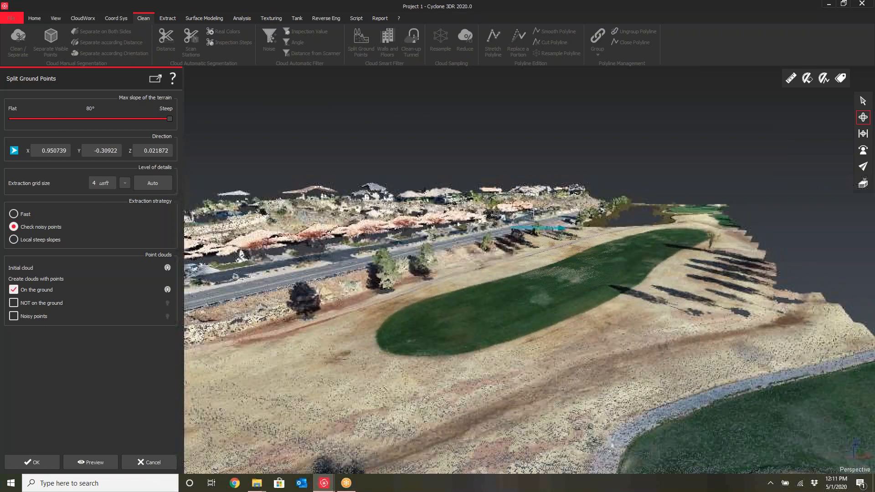
click(15, 150)
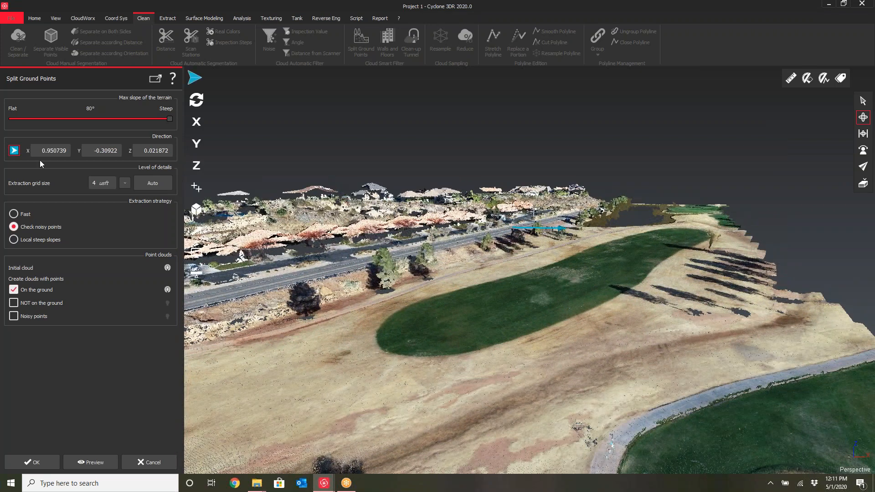
click(196, 172)
mouse_move(510, 287)
mouse_down()
mouse_move(527, 303)
mouse_move(580, 293)
mouse_move(563, 267)
mouse_up()
click(195, 145)
click(196, 167)
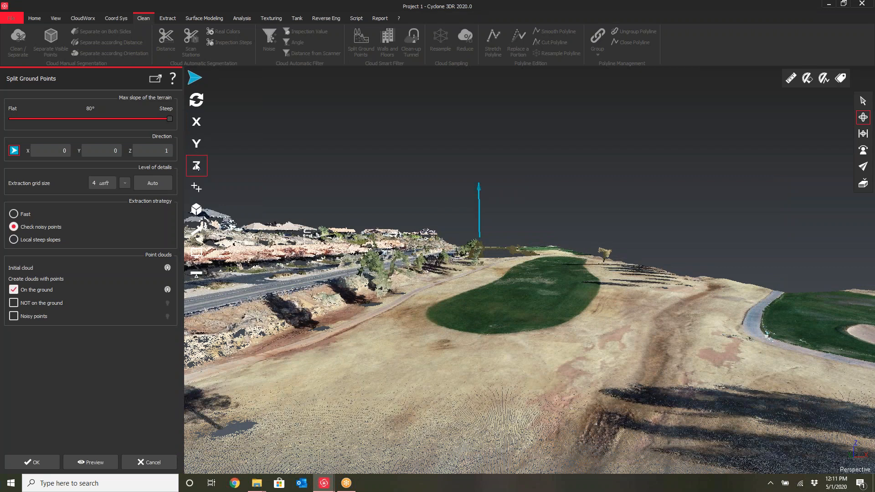
click(199, 123)
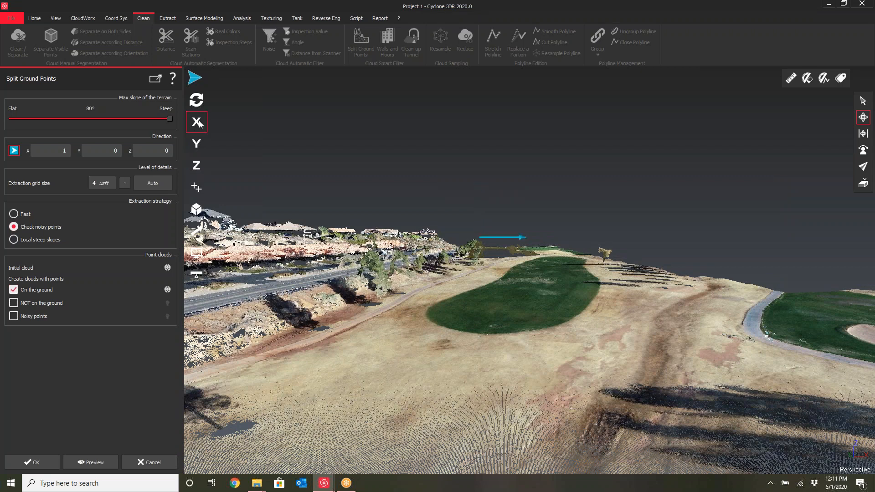
click(199, 167)
Orbit and zoom around the road and fairways to review the terrain before extraction
middle_drag(409, 262, 486, 263)
drag(487, 263, 479, 286)
middle_drag(478, 286, 496, 267)
scroll(496, 267, down, 3)
scroll(521, 232, up, 8)
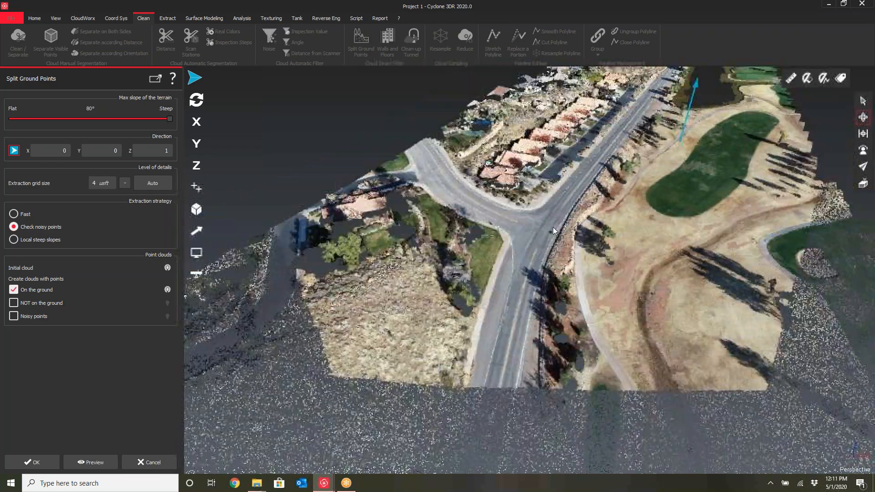
scroll(554, 227, down, 2)
middle_drag(557, 239, 553, 210)
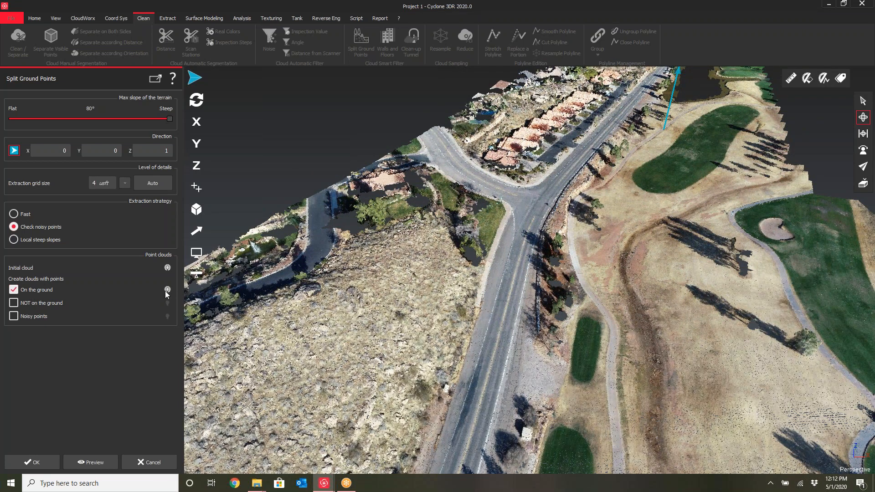
scroll(451, 321, down, 6)
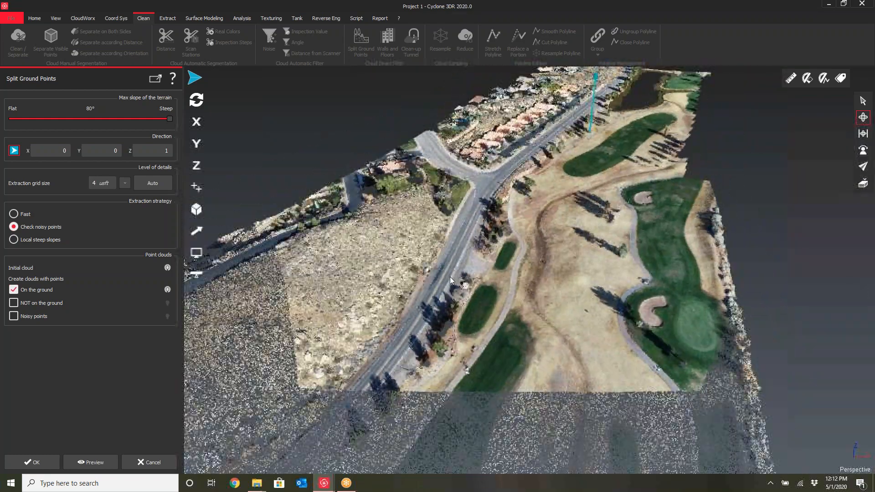
drag(450, 278, 494, 263)
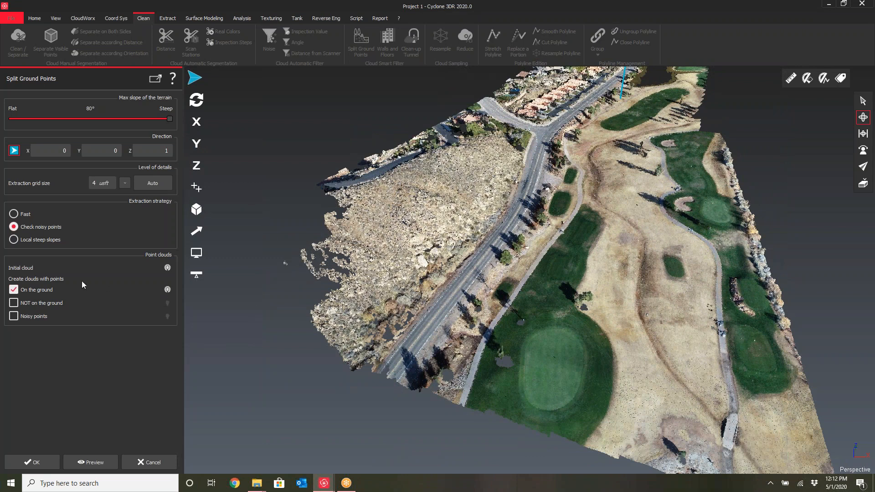
Set the extraction grid size to 1 and cancel the Split Ground Points dialog
click(111, 185)
text(1)
click(535, 264)
scroll(535, 264, up, 2)
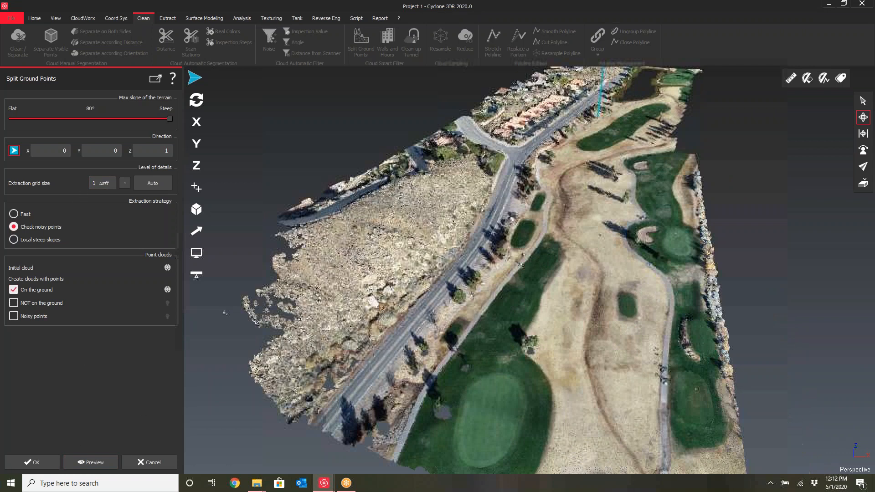
click(153, 463)
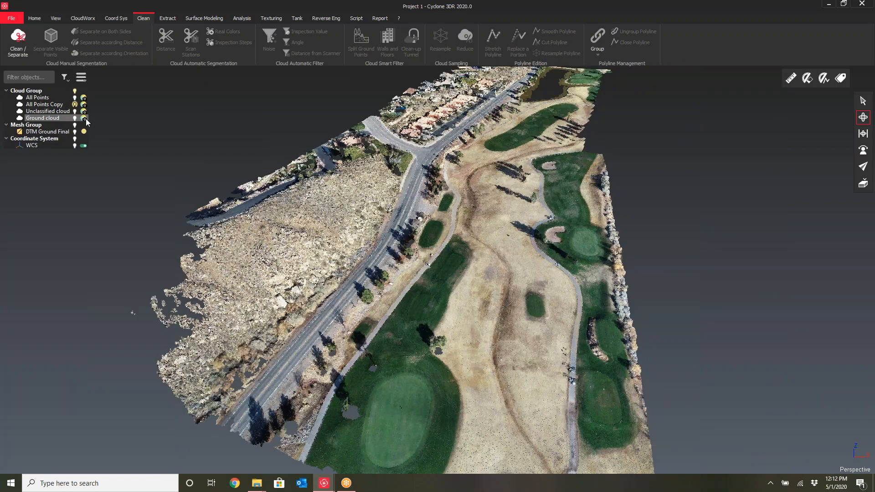
Hide the copied cloud and display the ground cloud, orbiting down to the roadside
click(75, 105)
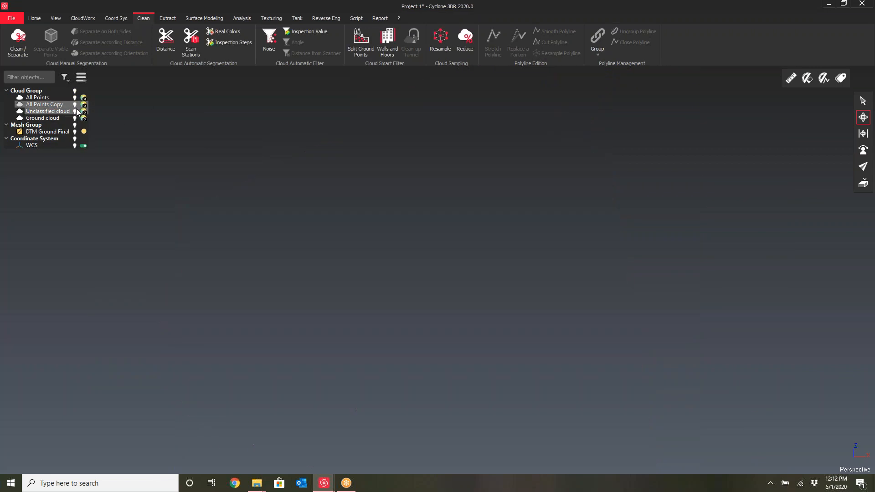
click(74, 118)
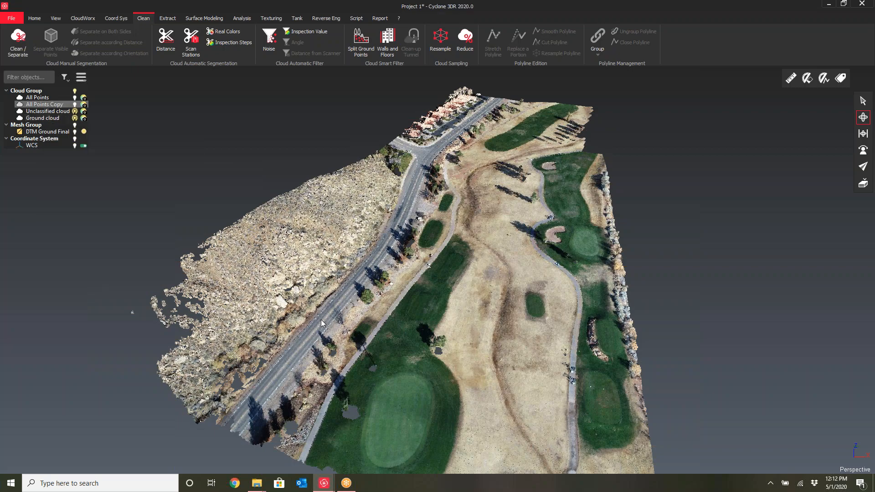
scroll(321, 320, up, 5)
drag(335, 327, 431, 320)
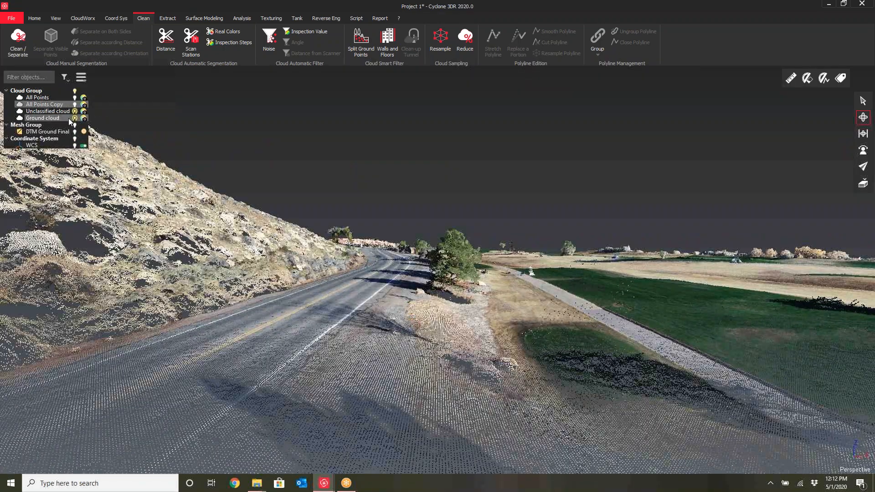
Toggle the unclassified cloud's visibility to compare it with the ground points along the road
click(75, 112)
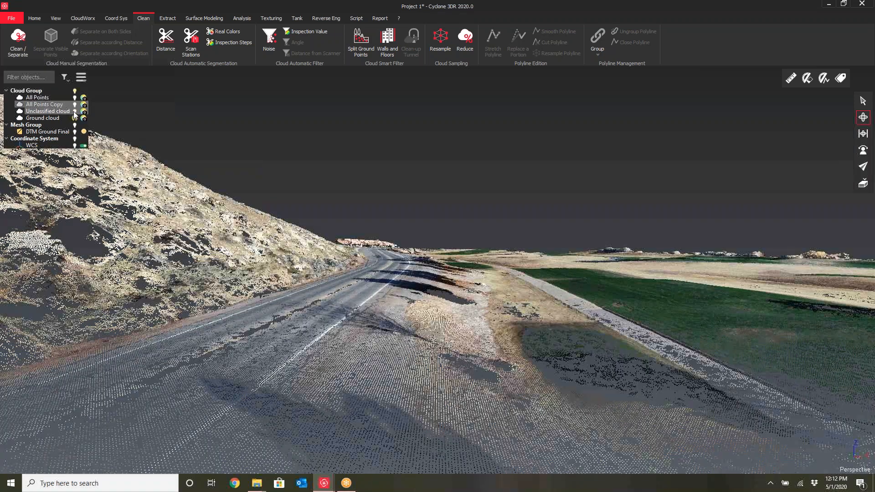
click(75, 112)
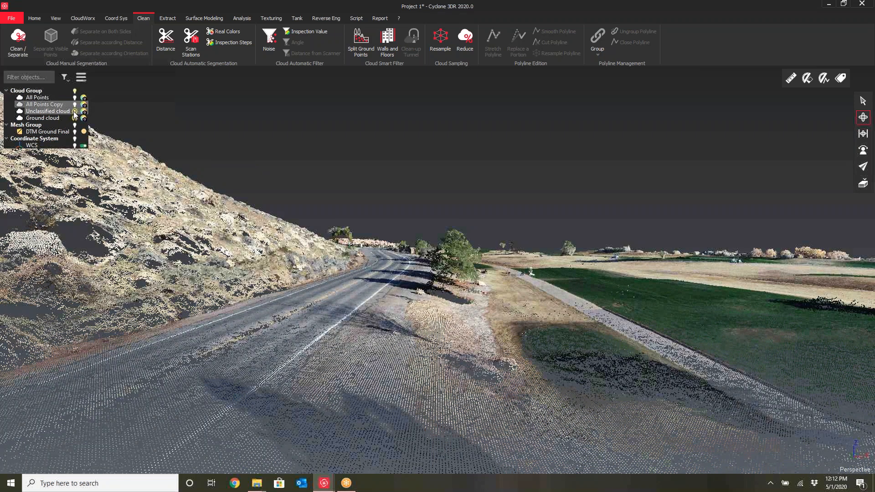
click(75, 111)
drag(449, 276, 466, 269)
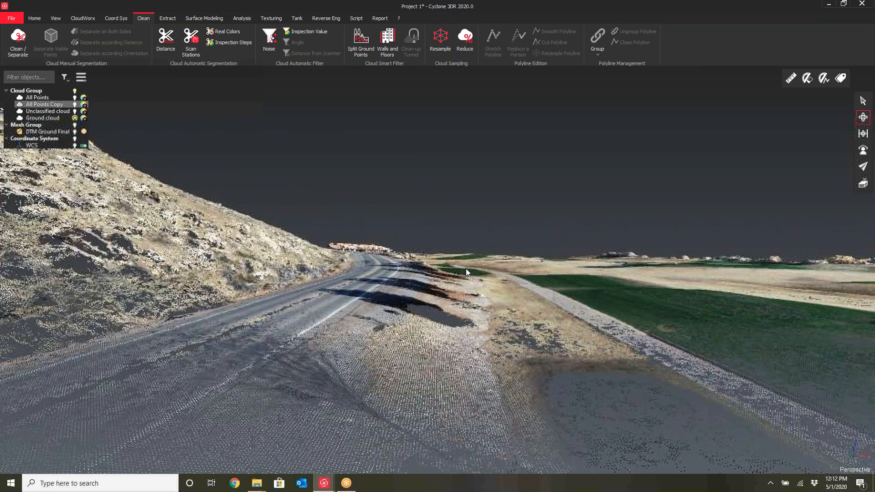
scroll(466, 269, up, 3)
drag(452, 276, 395, 330)
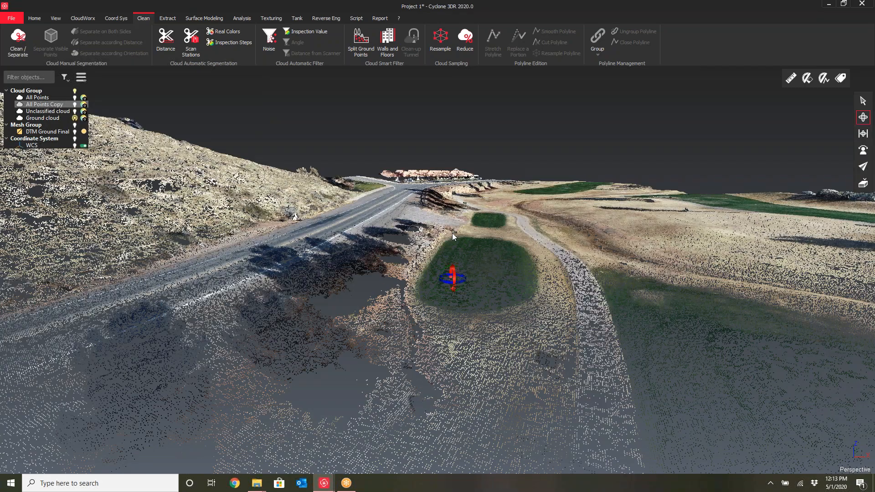
scroll(371, 237, up, 3)
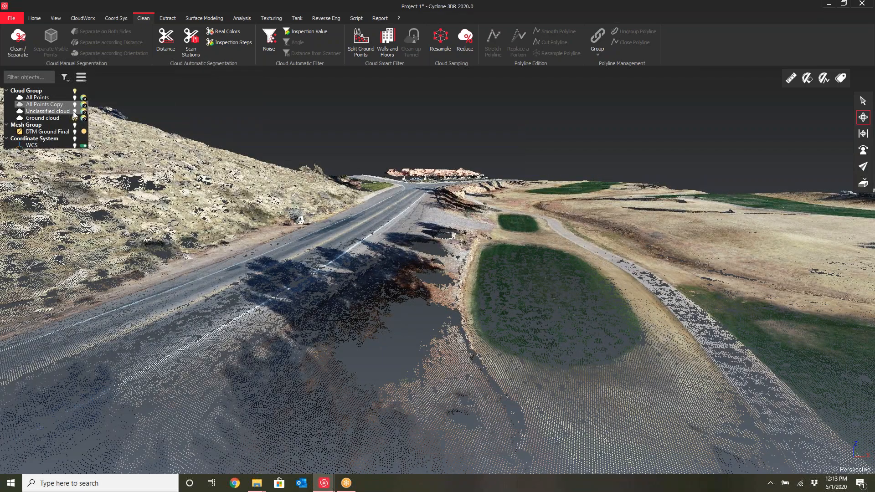
Toggle the unclassified cloud again while orbiting over the fairway to compare ground and non-ground points
click(75, 112)
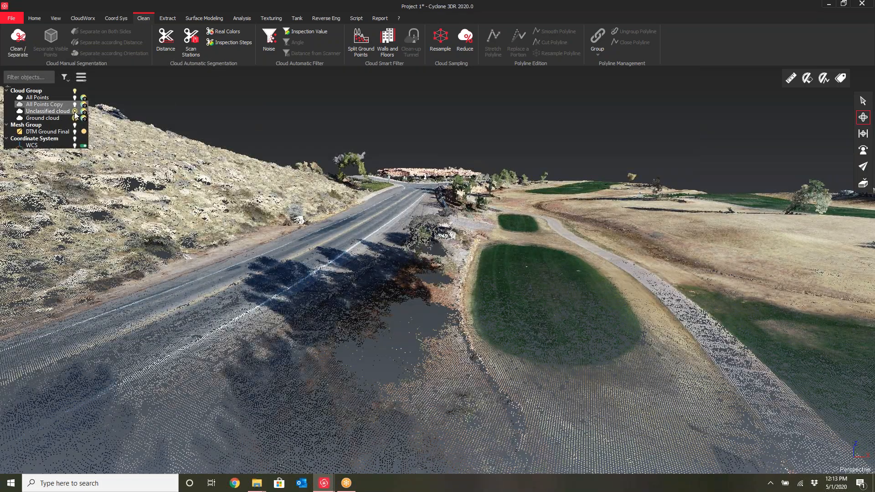
drag(348, 341, 366, 337)
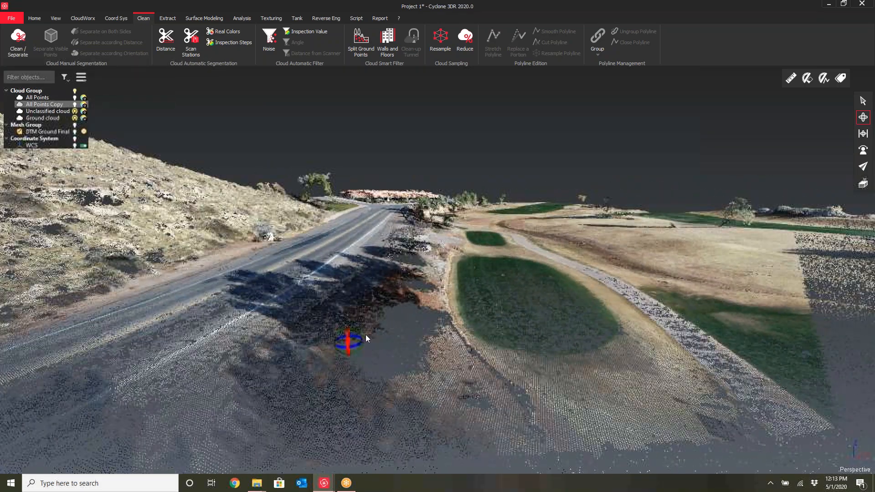
scroll(366, 335, down, 5)
drag(422, 347, 441, 357)
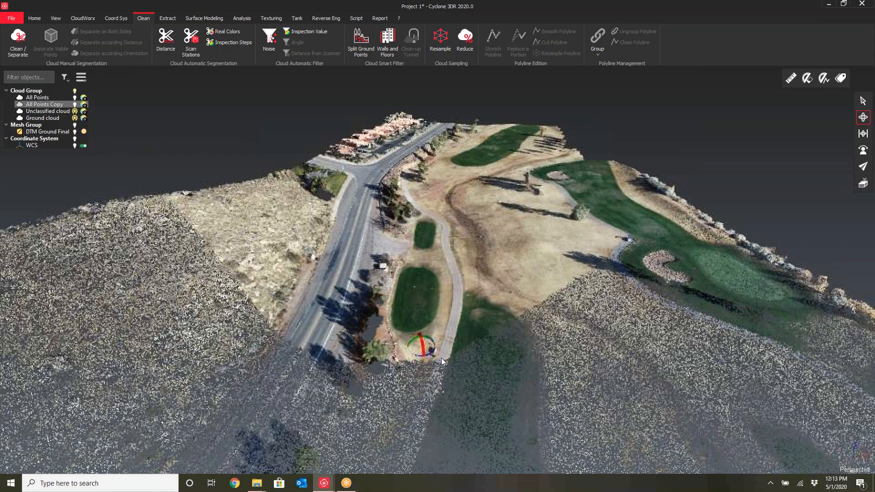
scroll(441, 357, down, 3)
middle_drag(426, 328, 466, 259)
scroll(466, 269, down, 5)
drag(467, 281, 446, 306)
click(75, 111)
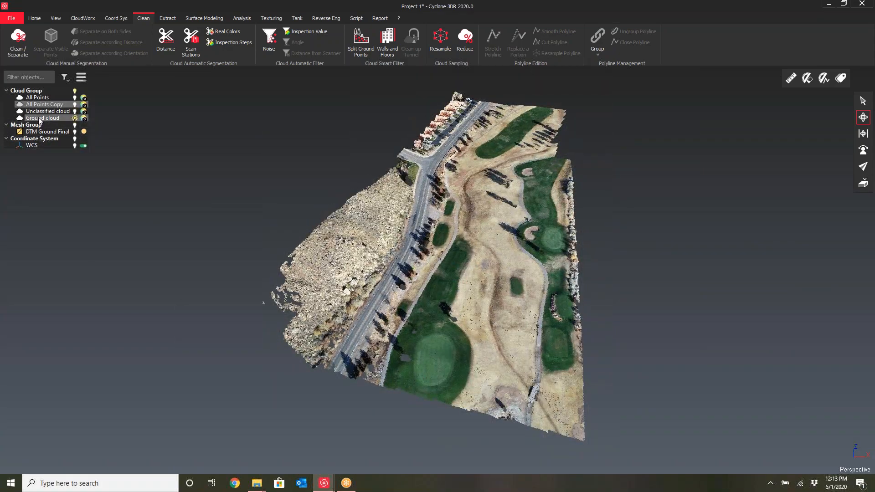
Select the ground cloud, open the DTM command and set the maximum terrain slope to 80°
click(42, 118)
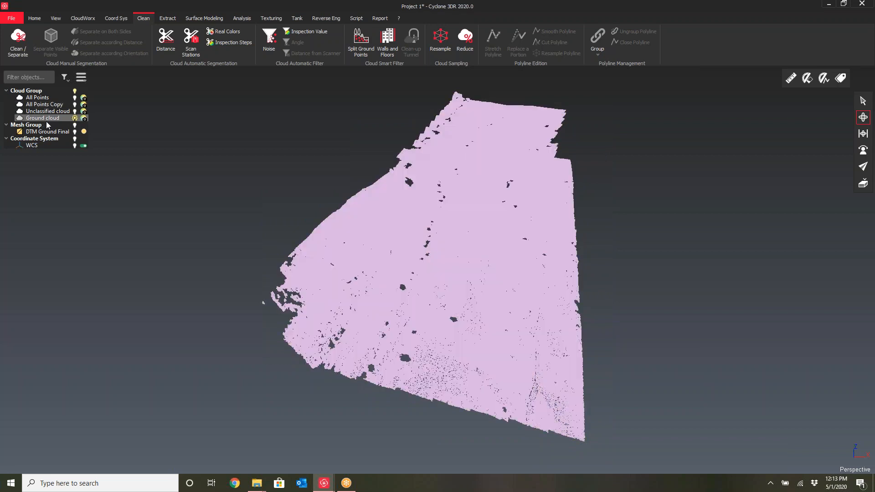
drag(456, 239, 392, 259)
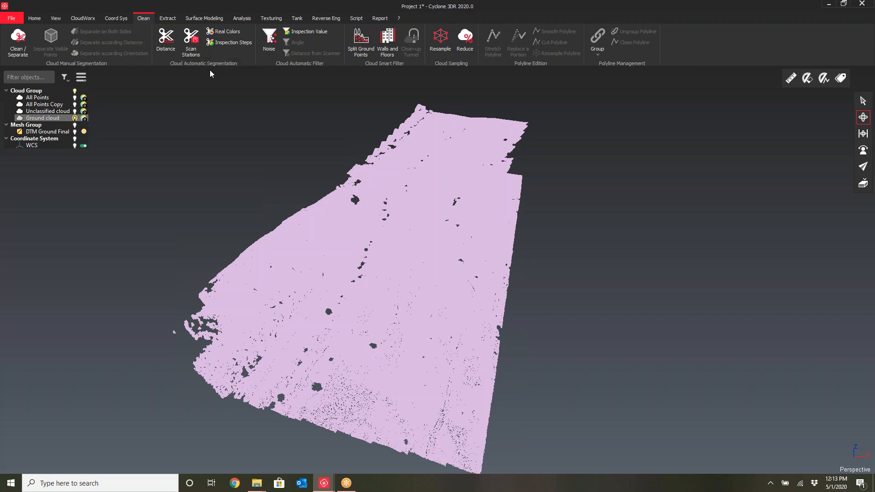
click(204, 19)
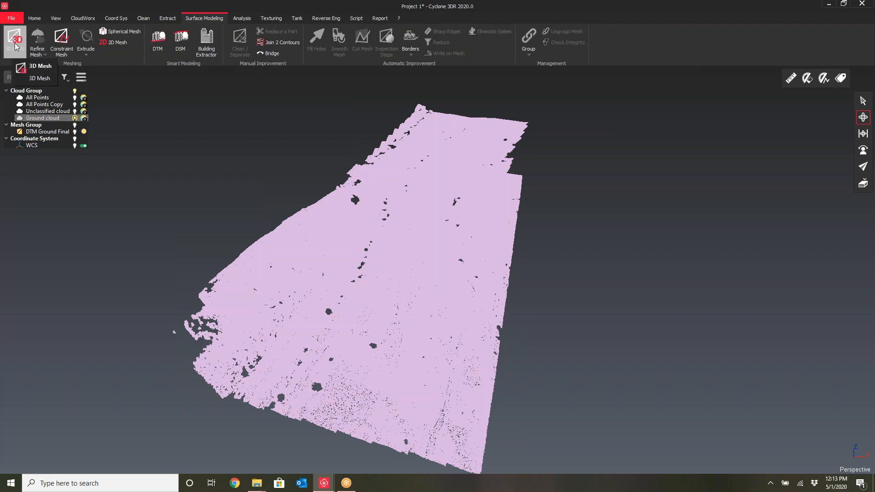
click(162, 44)
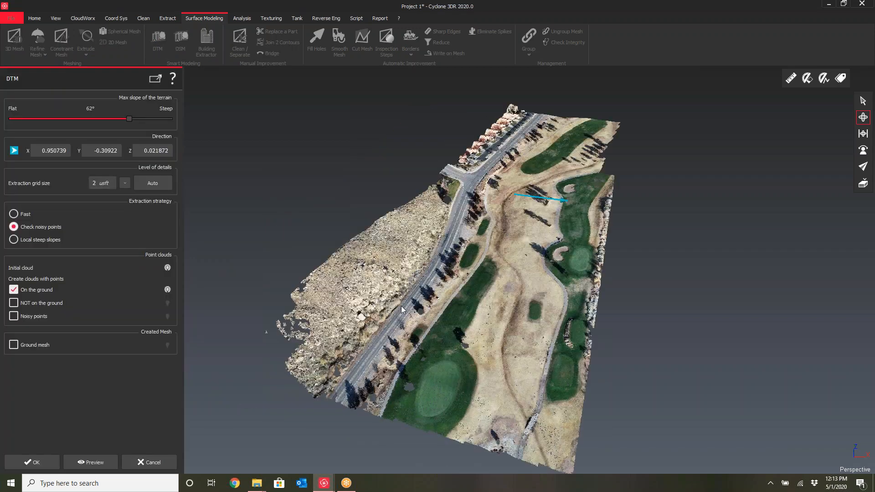
drag(450, 267, 506, 263)
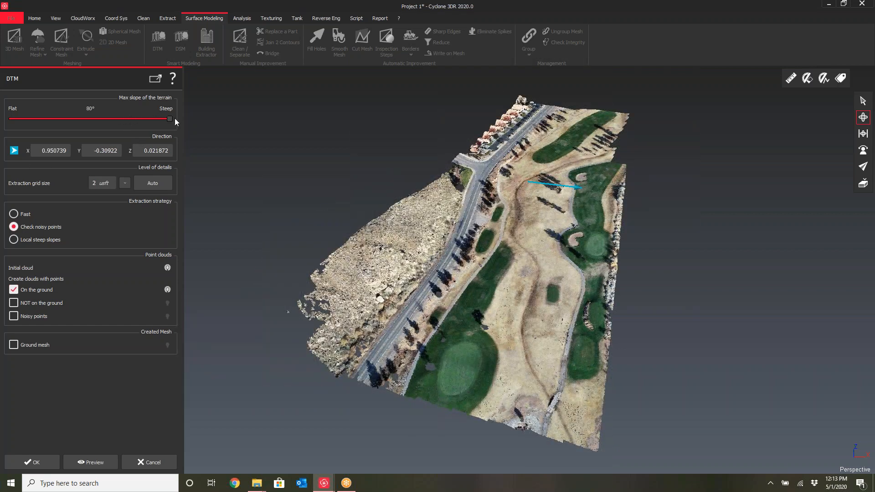
Set the DTM direction to the Z axis
click(15, 150)
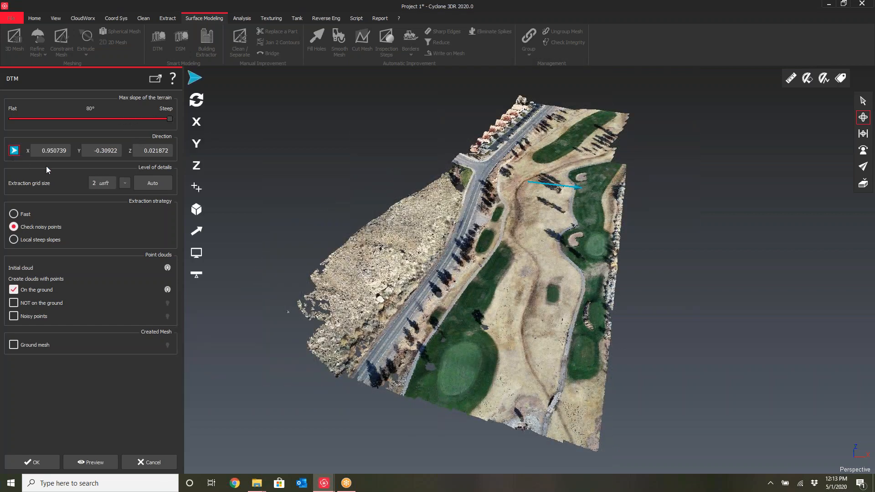
click(197, 167)
scroll(400, 335, up, 2)
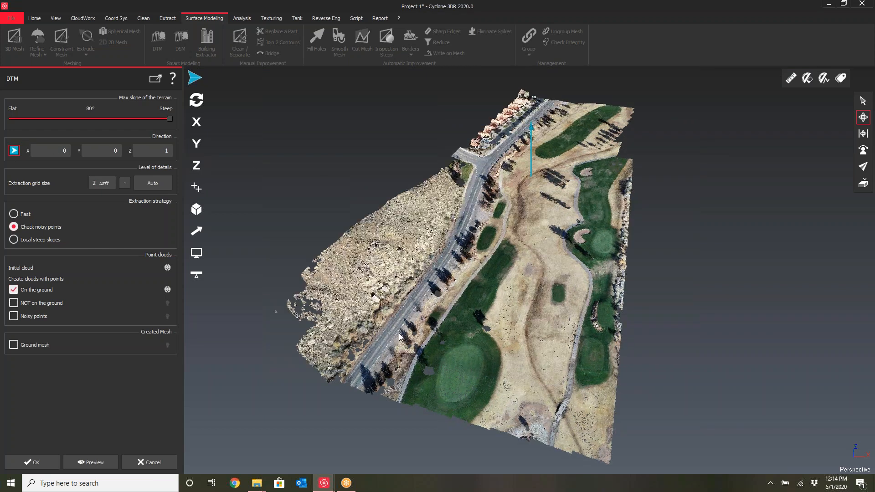
Switch the DTM output from a ground point cloud to a ground mesh built from measured points
scroll(399, 340, up, 2)
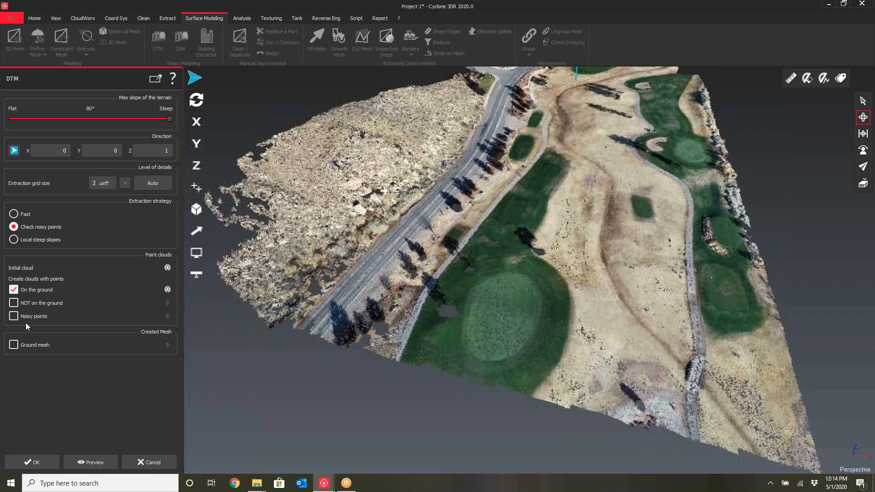
click(12, 292)
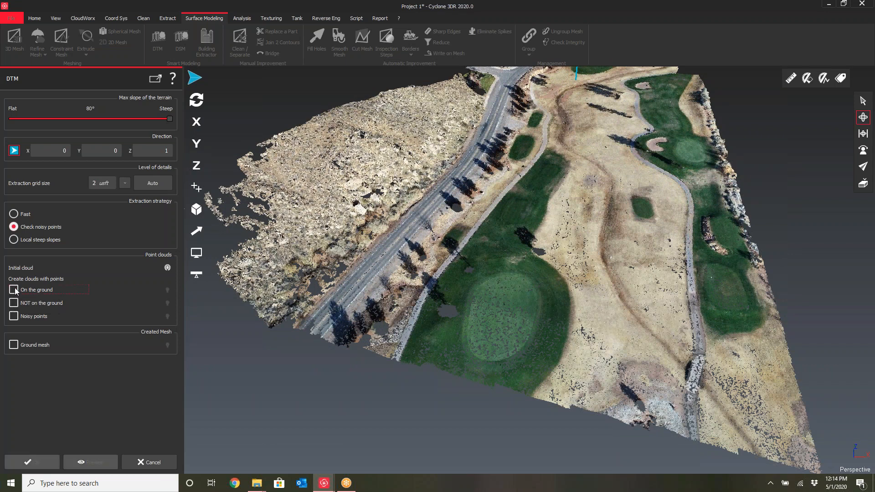
click(14, 345)
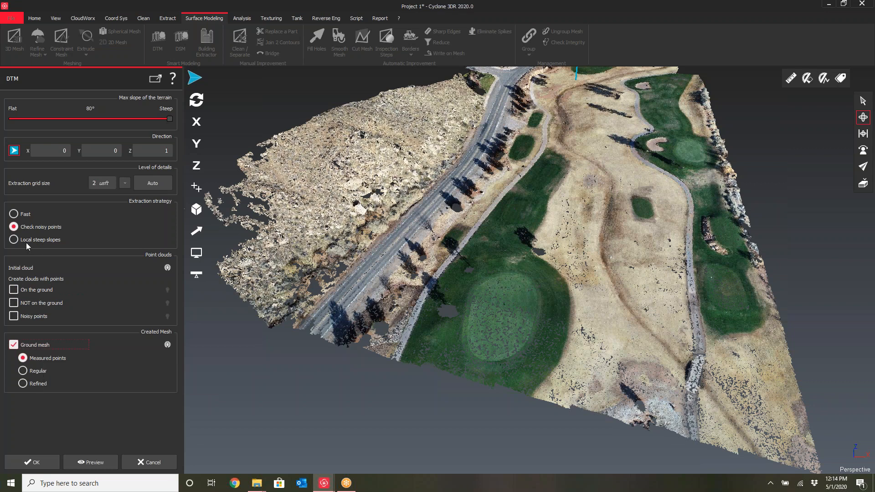
Choose the Local steep slopes extraction strategy and run the DTM extraction
click(14, 241)
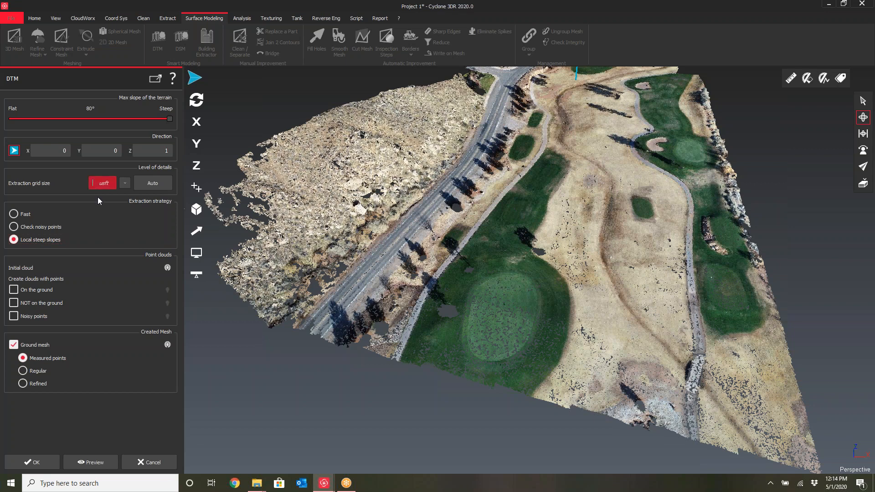
click(102, 226)
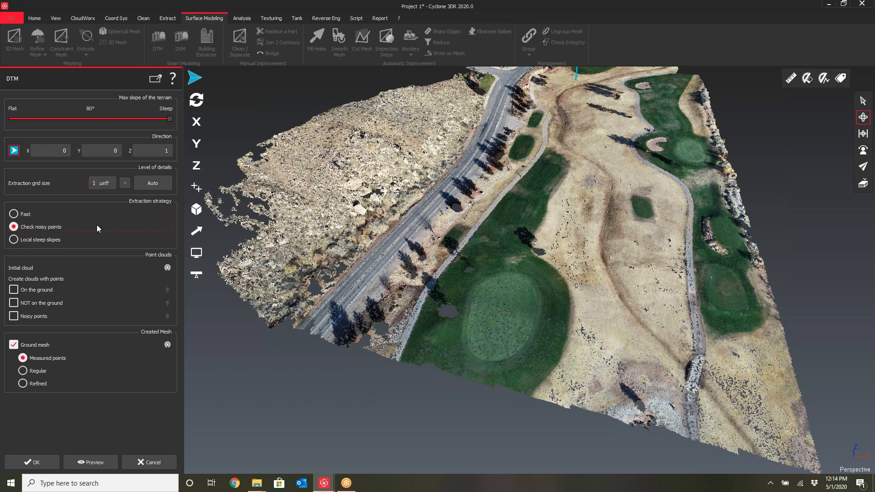
click(14, 241)
click(36, 464)
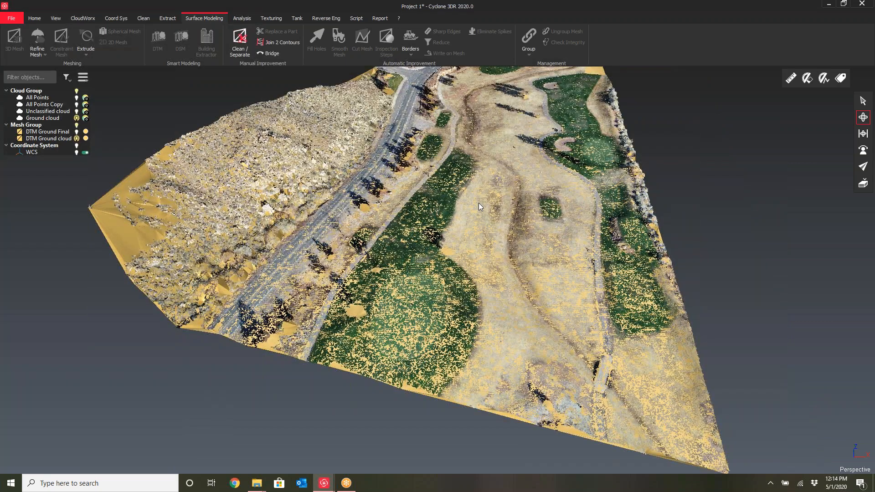
Orbit and zoom around the generated ground mesh to examine how it follows the terrain
scroll(479, 259, up, 5)
right_drag(479, 258, 475, 249)
drag(470, 251, 493, 228)
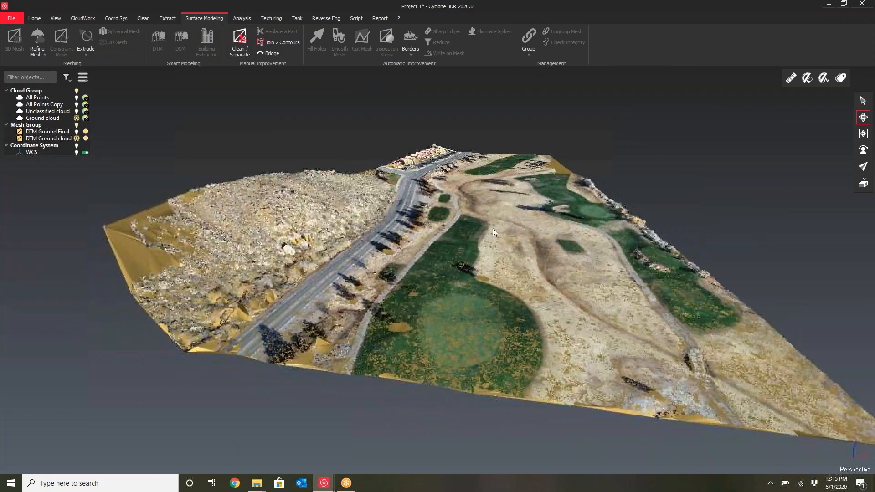
scroll(481, 233, up, 2)
scroll(481, 233, up, 2)
drag(483, 233, 524, 230)
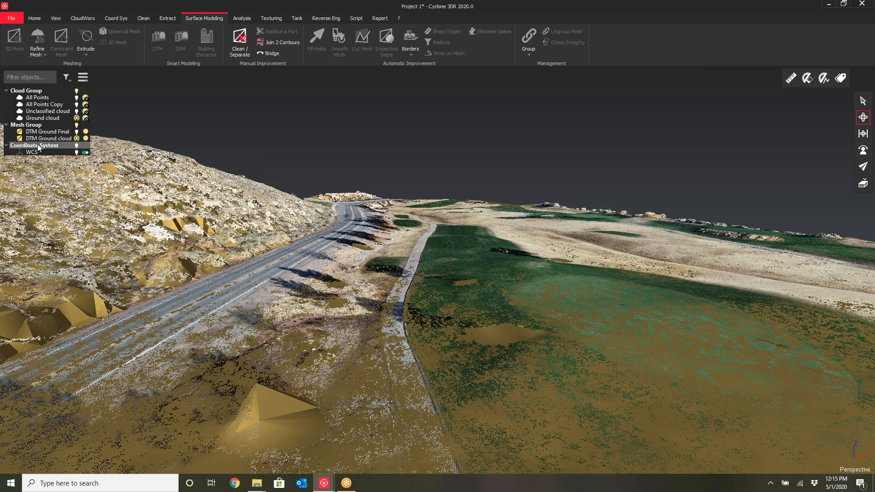
scroll(379, 179, up, 4)
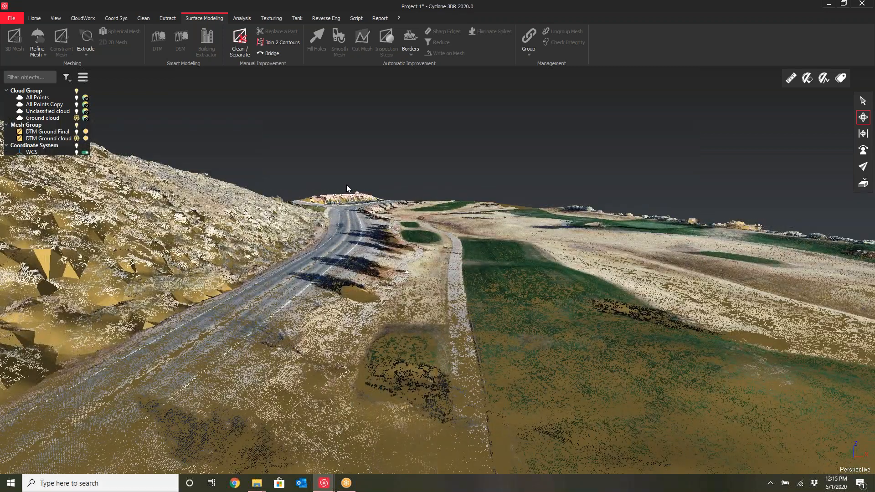
scroll(346, 185, up, 2)
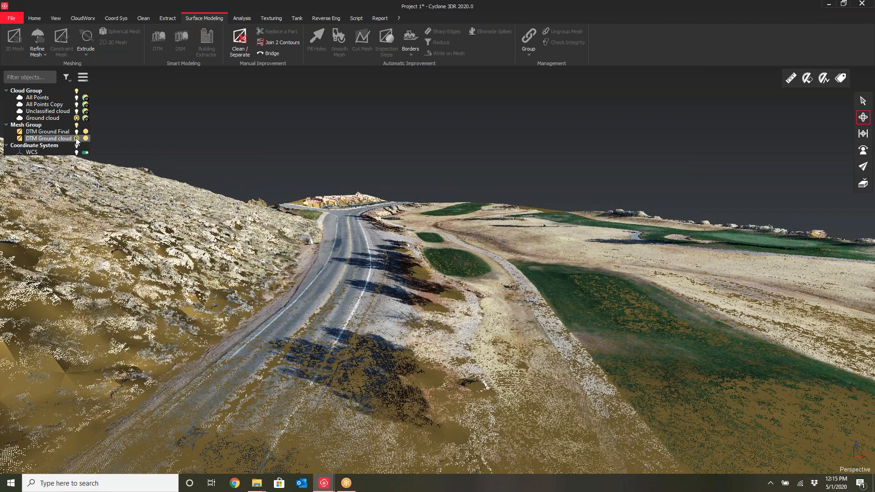
Hide the DTM ground mesh and display the unclassified and ground clouds instead
click(77, 138)
click(77, 112)
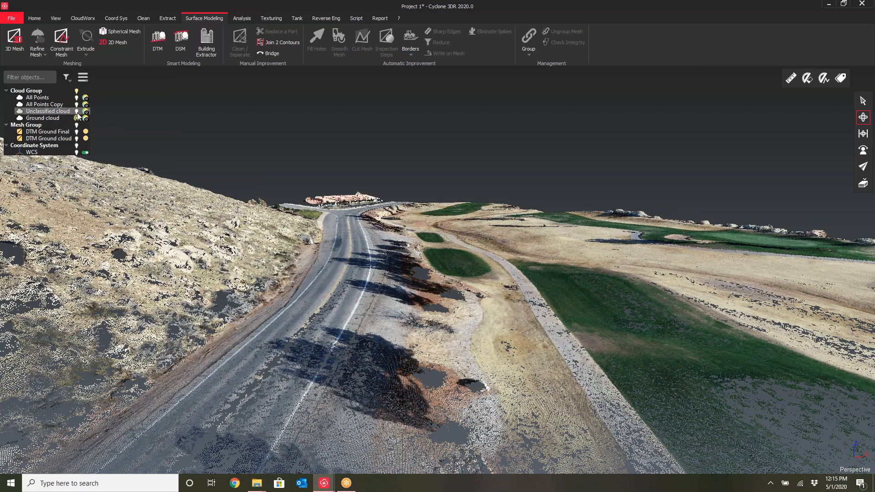
shift+click(53, 132)
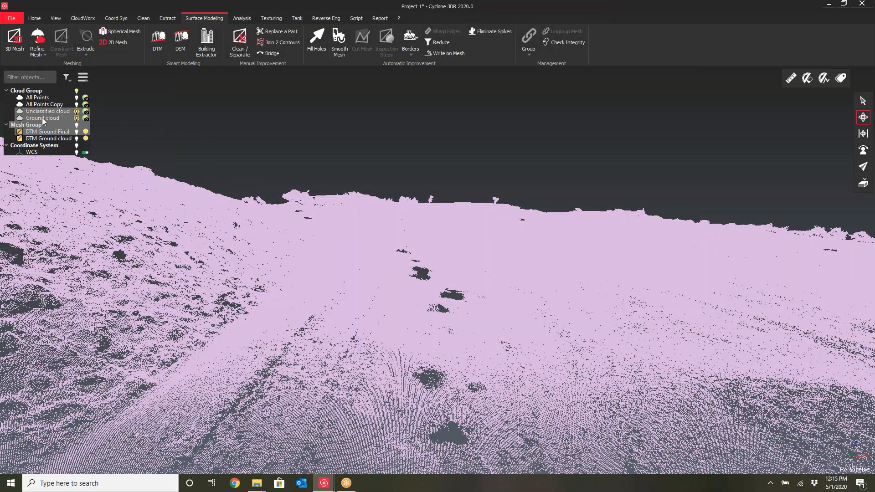
click(49, 138)
click(283, 174)
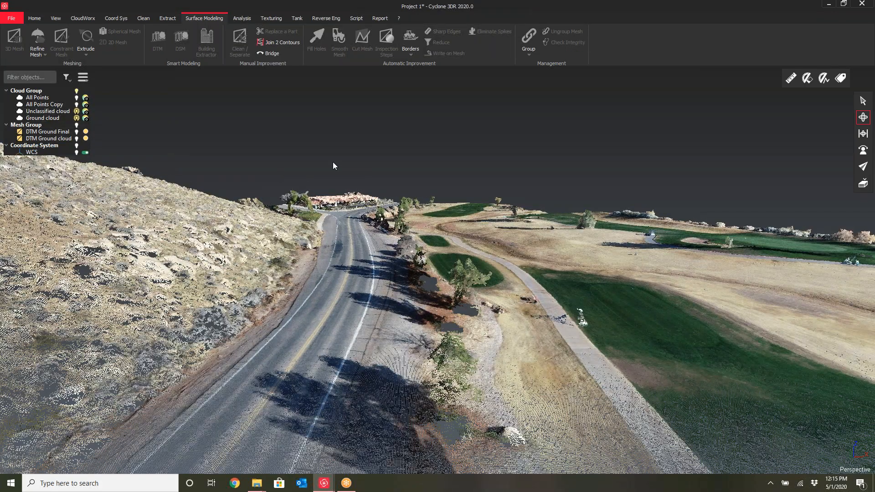
Orbit along the road and toggle the unclassified cloud to compare it with the ground points near the houses
drag(333, 163, 363, 189)
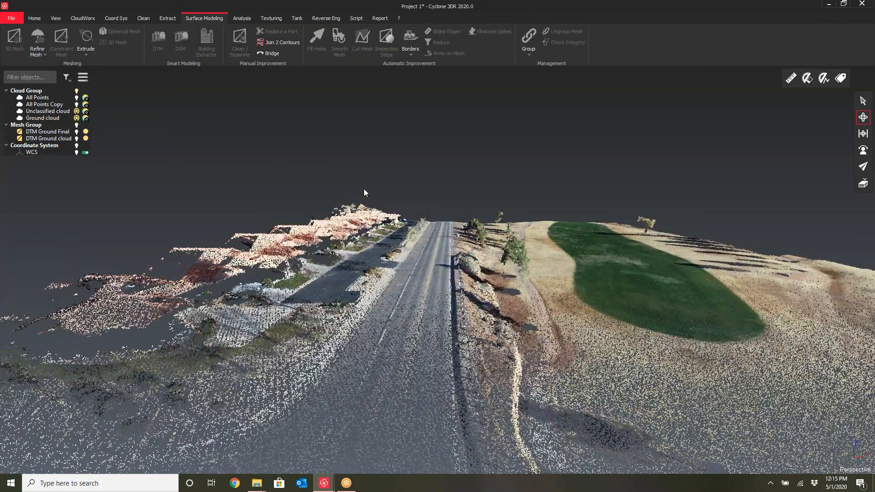
scroll(363, 188, up, 4)
drag(460, 200, 468, 220)
scroll(469, 236, up, 5)
middle_drag(445, 243, 457, 229)
scroll(457, 229, down, 3)
drag(382, 249, 345, 298)
scroll(377, 282, down, 2)
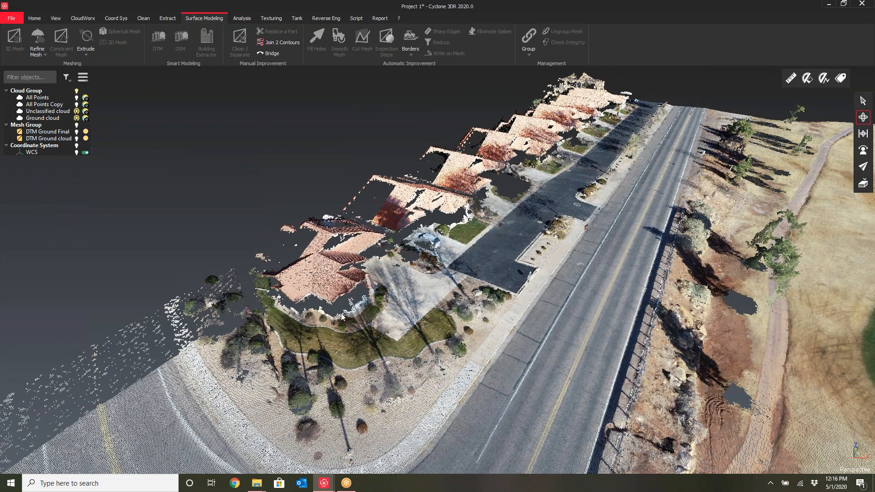
click(77, 112)
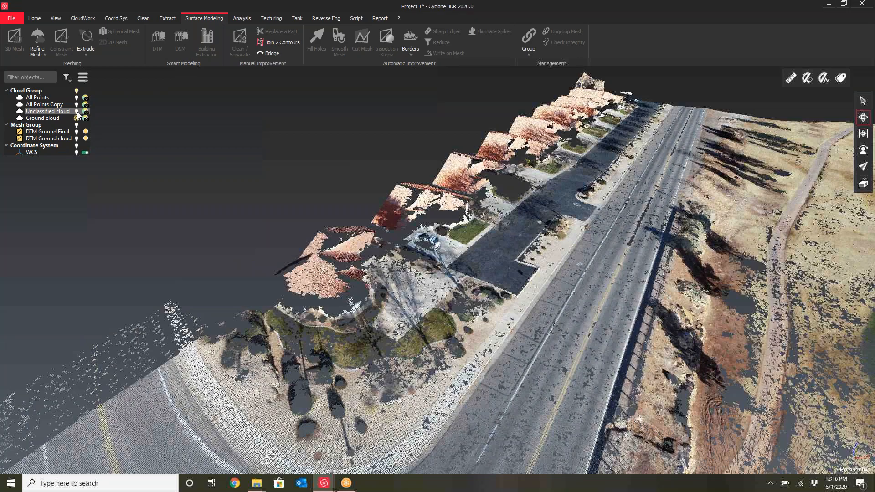
Examine the ground cloud along the houses and road from several angles
drag(334, 279, 337, 242)
drag(438, 258, 373, 302)
scroll(373, 302, up, 1)
scroll(299, 346, up, 3)
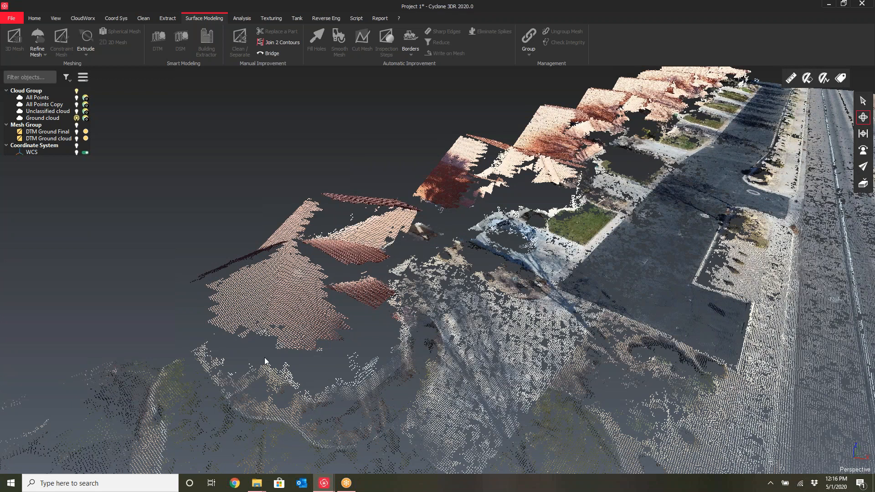
scroll(622, 188, down, 5)
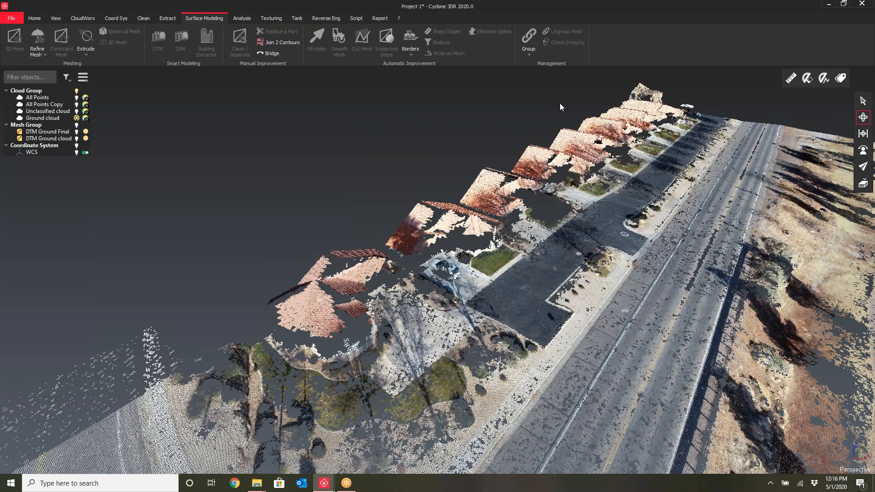
scroll(587, 226, down, 4)
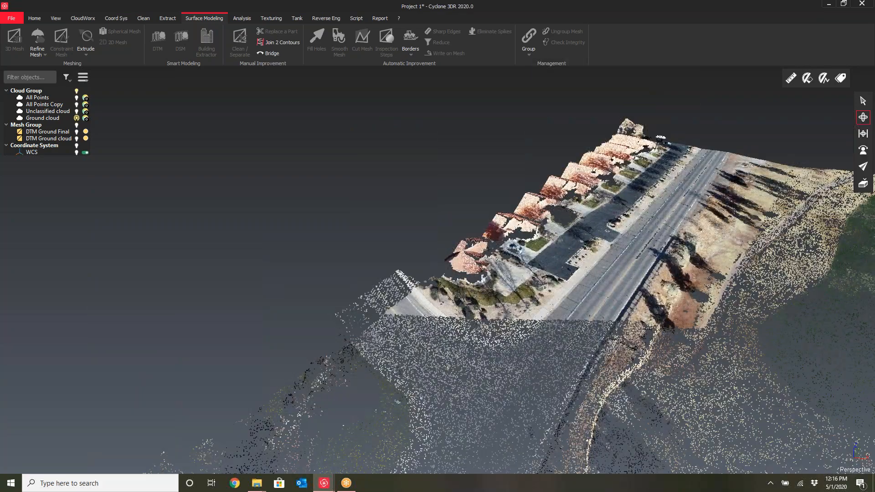
middle_drag(587, 226, 496, 187)
drag(496, 187, 578, 305)
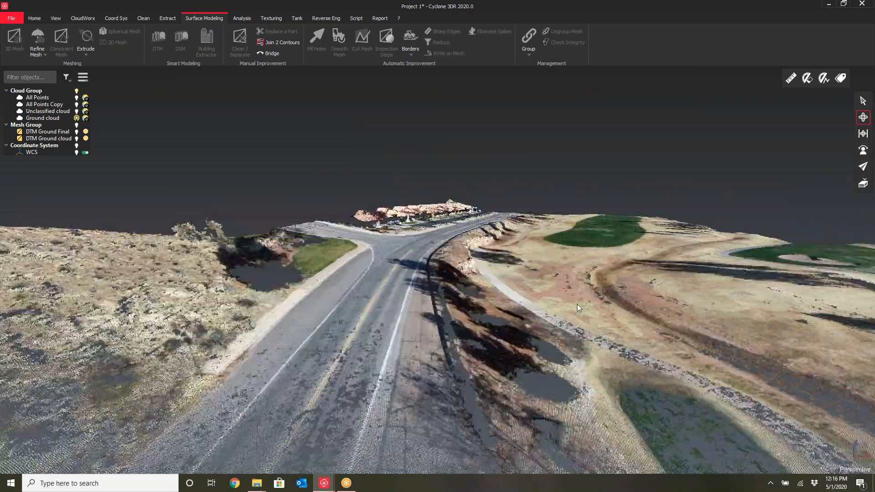
middle_drag(485, 255, 448, 256)
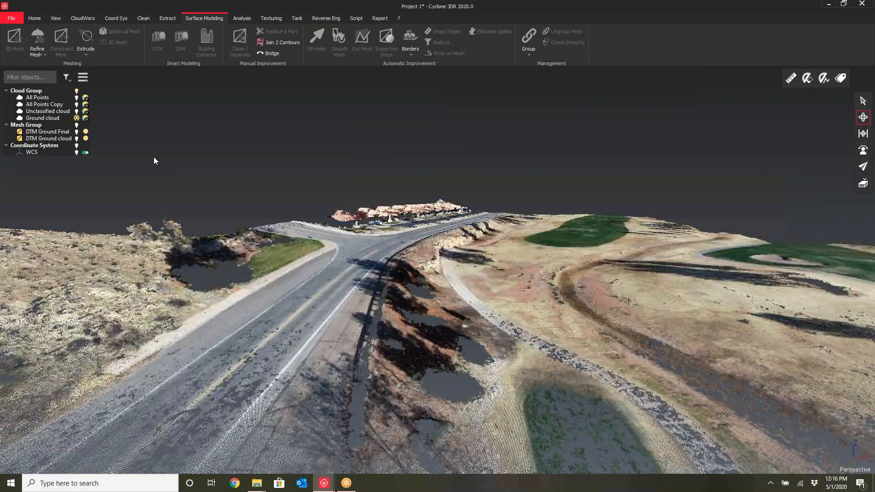
Hide the ground cloud and show the DTM ground mesh on its own
click(76, 118)
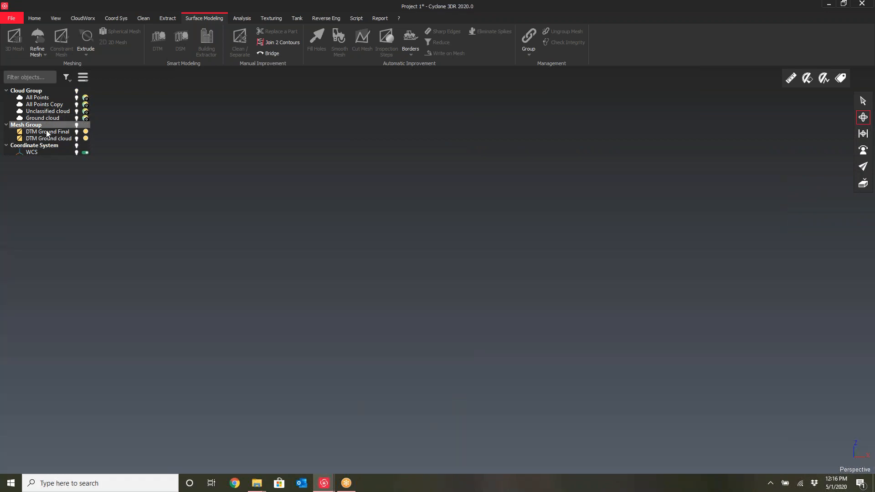
click(77, 138)
drag(445, 223, 463, 247)
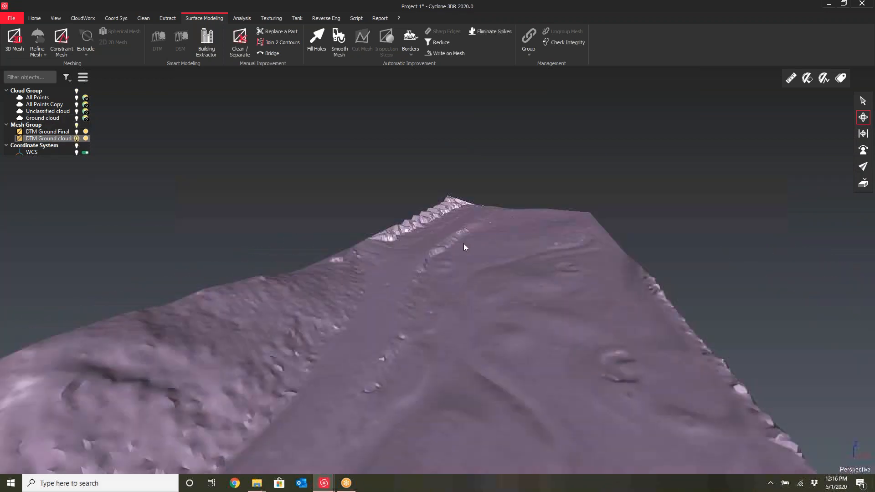
Inspect the DTM ground mesh surface from several angles for spikes and artifacts
scroll(504, 204, down, 5)
drag(498, 201, 431, 265)
scroll(410, 278, up, 5)
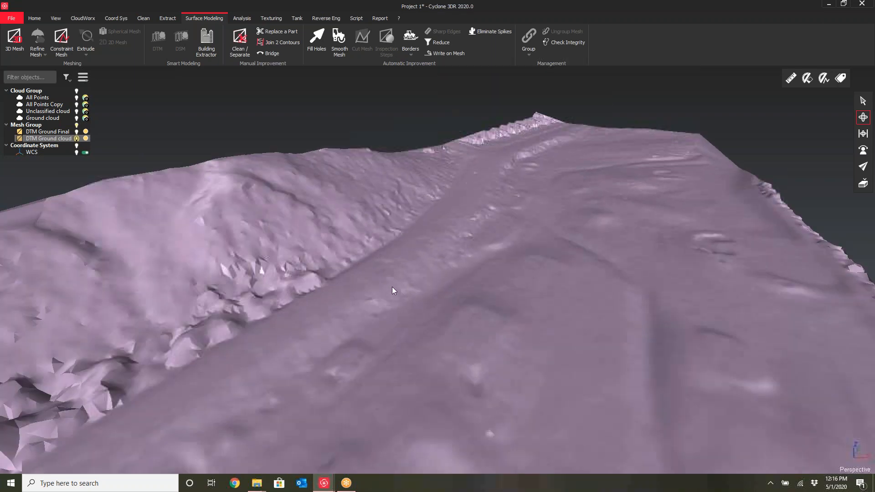
drag(400, 289, 445, 280)
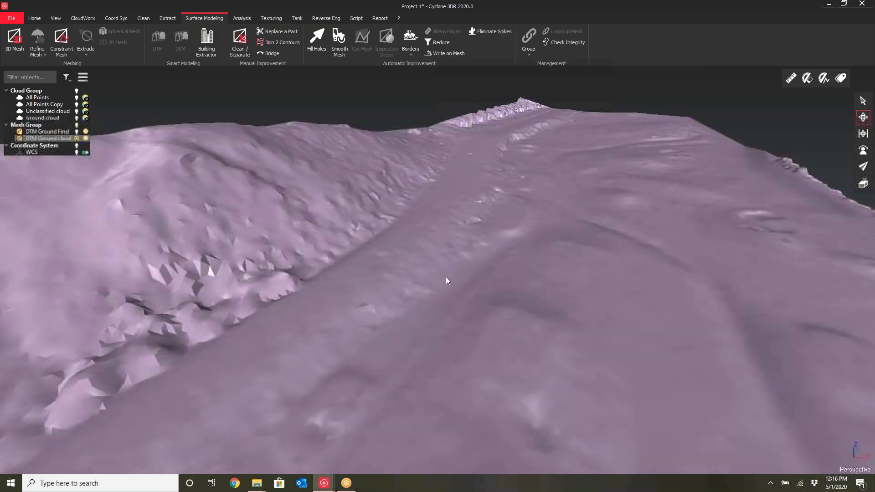
scroll(447, 278, down, 4)
drag(496, 270, 417, 247)
scroll(417, 248, down, 2)
drag(276, 298, 307, 303)
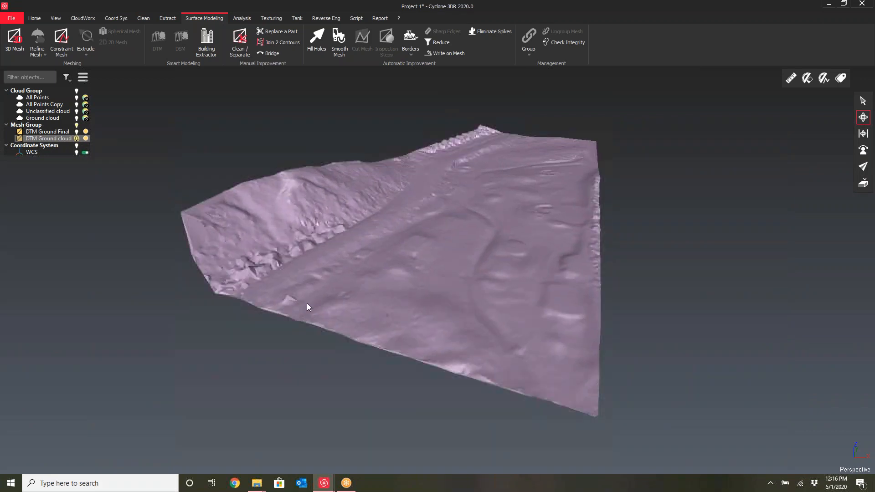
scroll(282, 291, up, 5)
scroll(433, 190, down, 3)
middle_drag(532, 183, 421, 200)
scroll(455, 211, down, 4)
drag(476, 197, 436, 276)
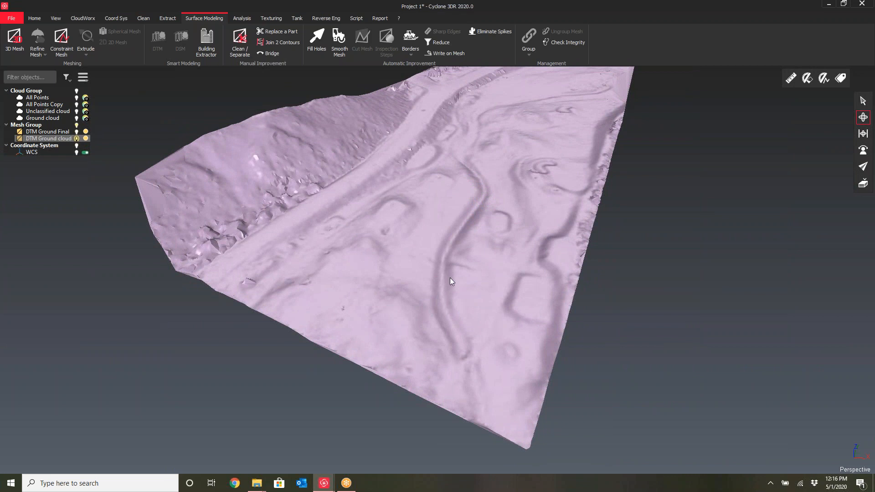
middle_drag(460, 194, 431, 269)
middle_drag(483, 210, 497, 180)
drag(440, 213, 253, 308)
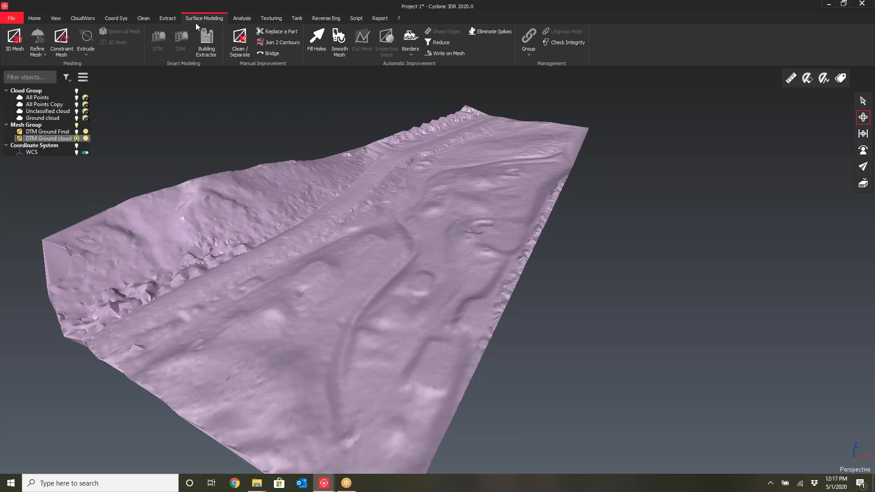
Eliminate spikes on the ground mesh with the High criterion and 2 iterations, previewing before applying
click(493, 32)
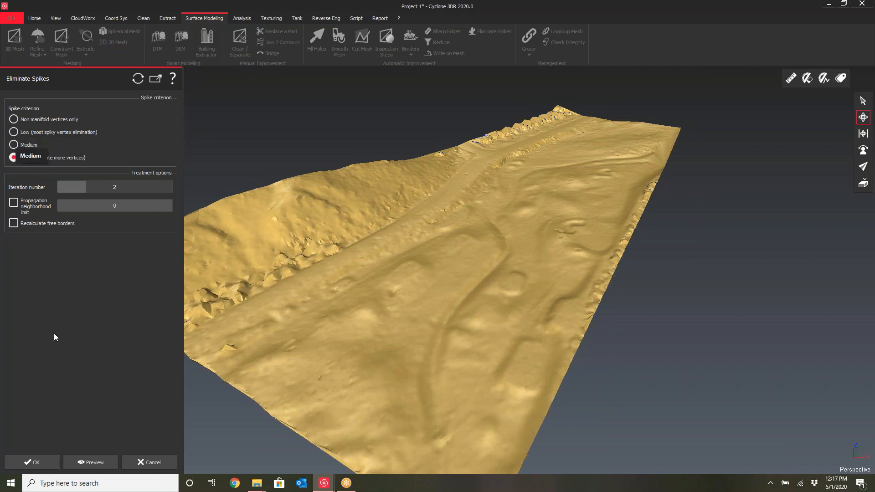
drag(272, 342, 502, 285)
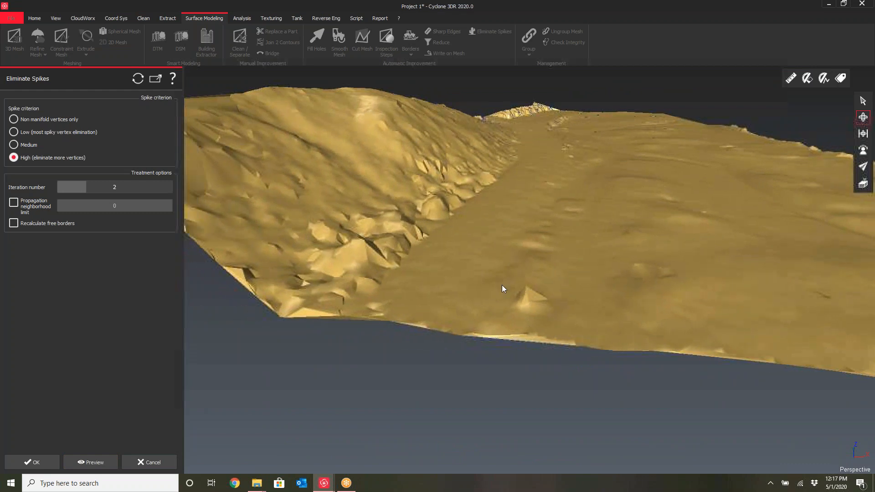
click(85, 462)
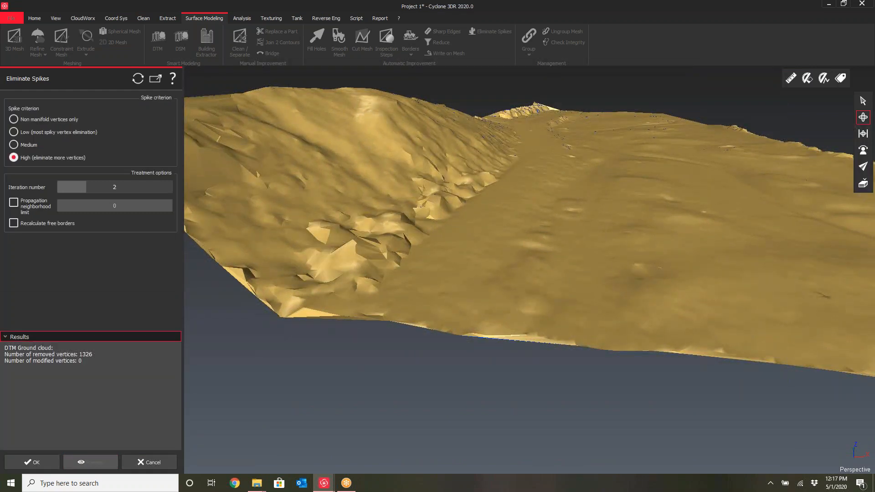
drag(542, 304, 480, 283)
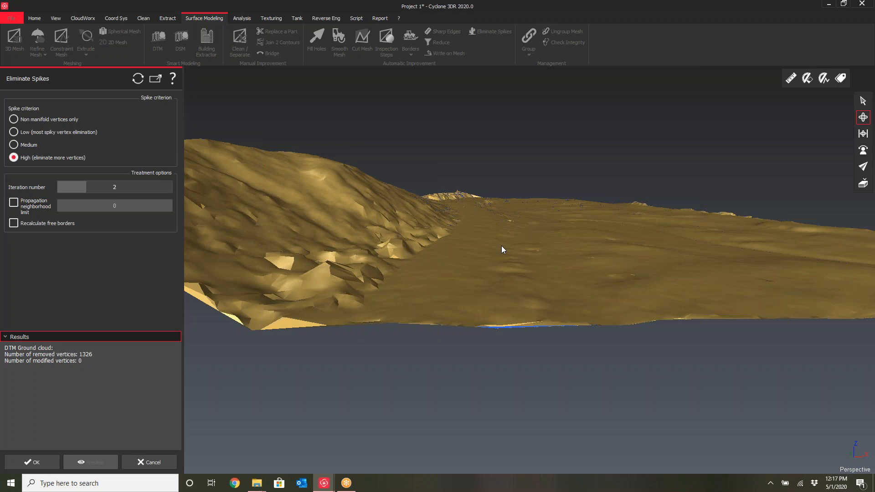
drag(555, 266, 451, 276)
right_drag(529, 277, 570, 277)
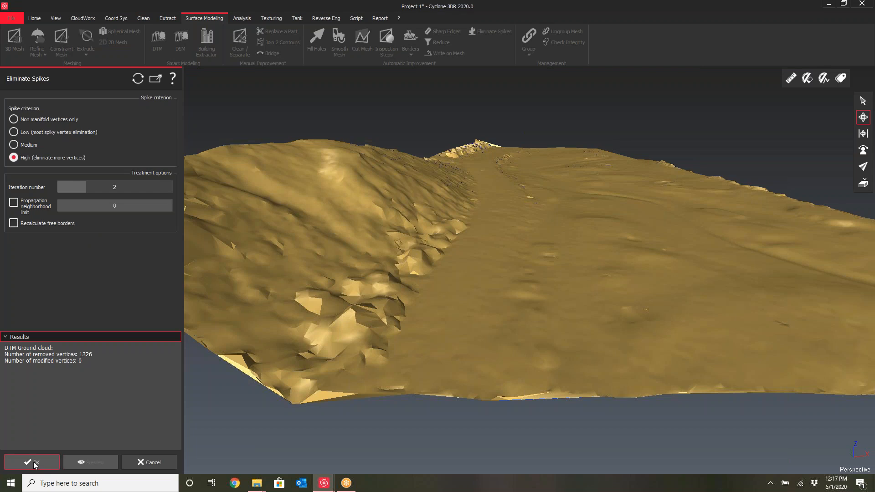
click(36, 462)
Inspect the despiked ground mesh closely and select it in the object tree
scroll(522, 279, up, 2)
scroll(421, 295, up, 3)
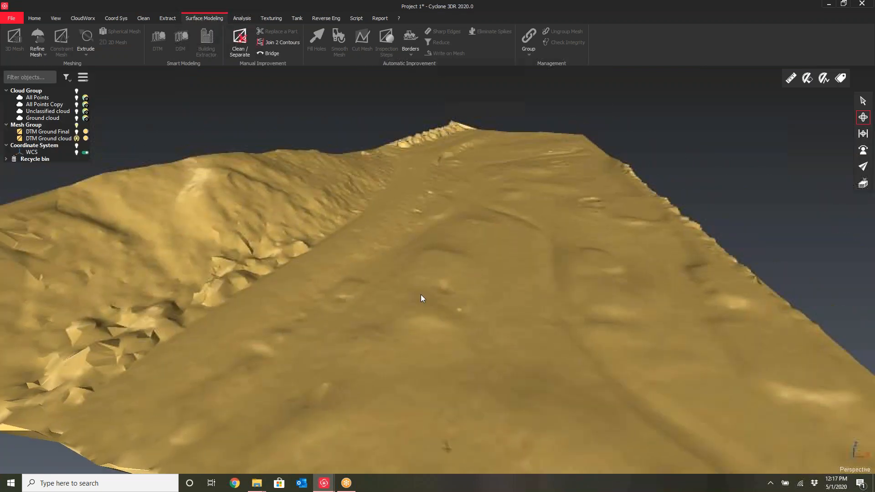
scroll(421, 295, down, 4)
drag(465, 284, 440, 364)
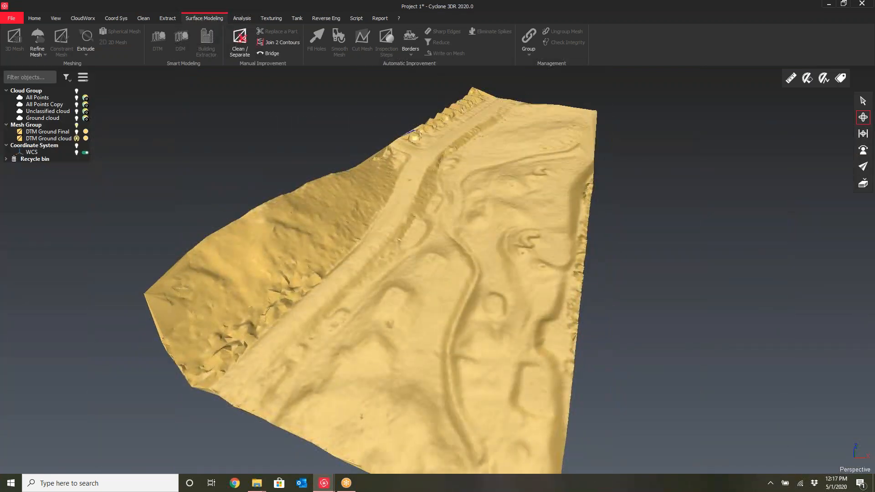
drag(425, 320, 431, 317)
scroll(270, 333, up, 7)
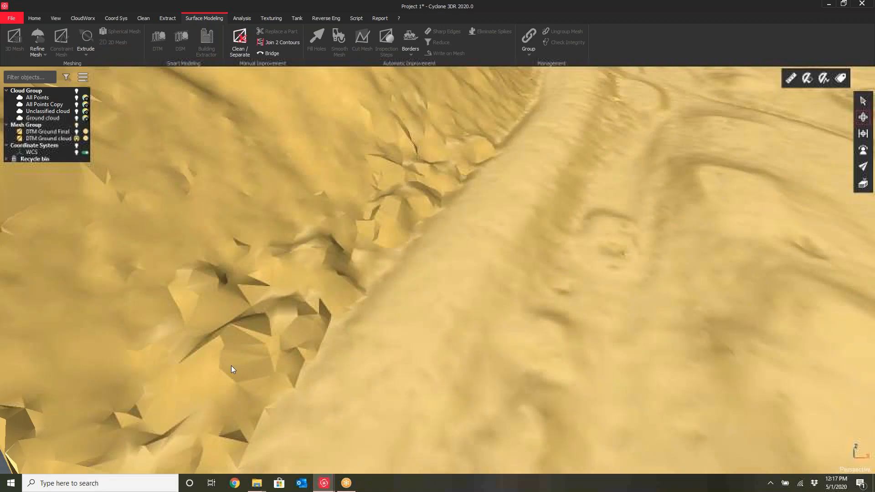
drag(231, 366, 222, 360)
scroll(394, 254, down, 5)
drag(540, 272, 504, 297)
click(45, 138)
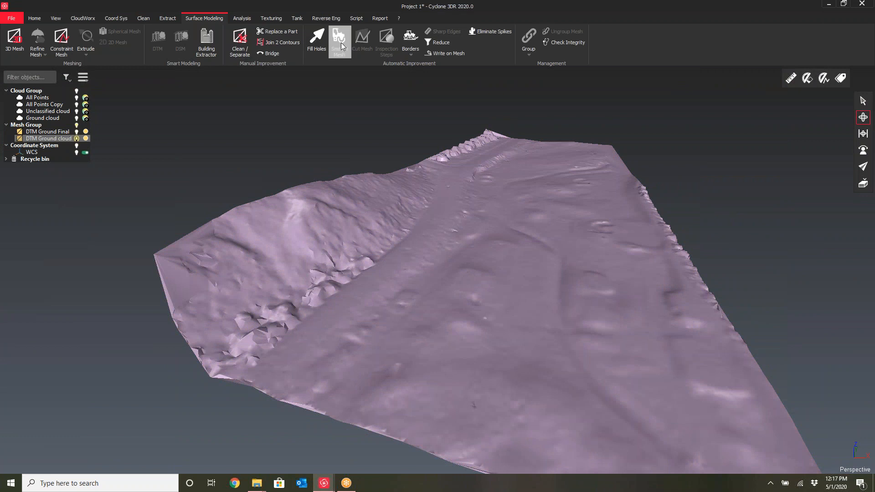
Smooth the DTM ground mesh using Keep details at low intensity with 0.2 m control deviation, previewing before applying
click(341, 43)
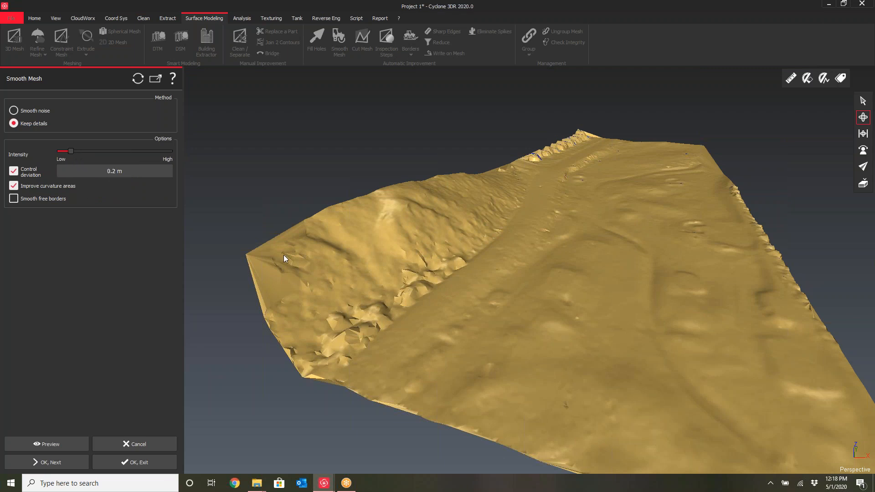
click(59, 445)
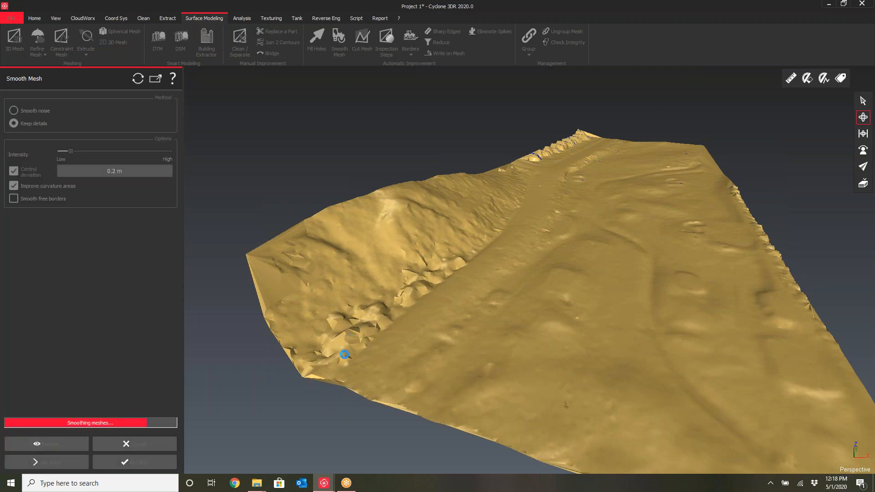
mouse_move(352, 345)
mouse_down()
mouse_move(401, 332)
mouse_move(341, 339)
mouse_up()
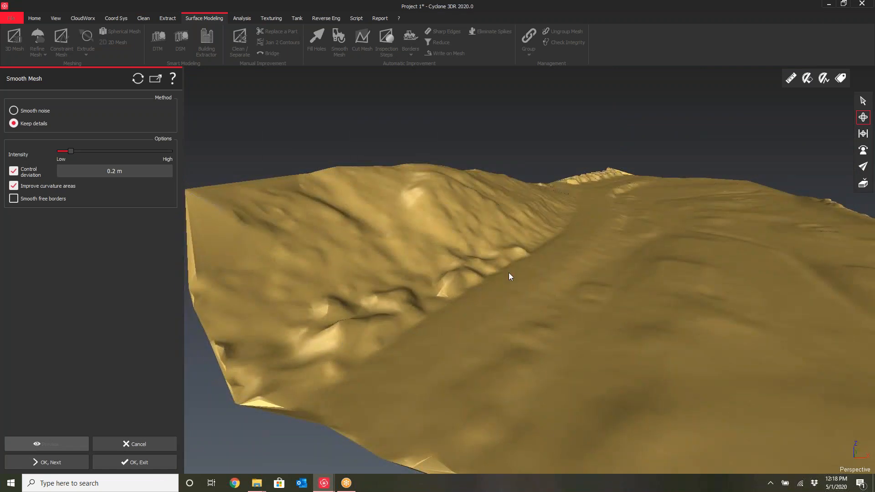
scroll(573, 248, up, 8)
drag(585, 289, 526, 191)
scroll(475, 276, down, 3)
scroll(522, 250, down, 2)
scroll(545, 281, down, 3)
scroll(526, 191, down, 5)
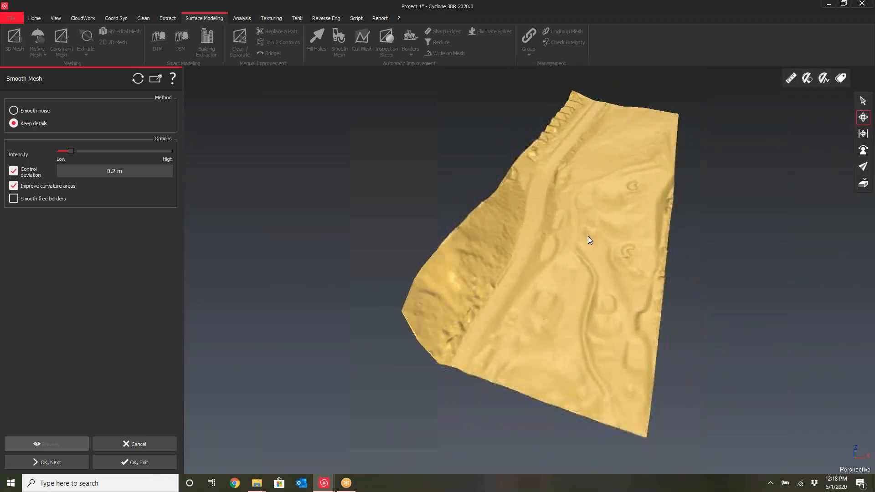
drag(589, 236, 523, 270)
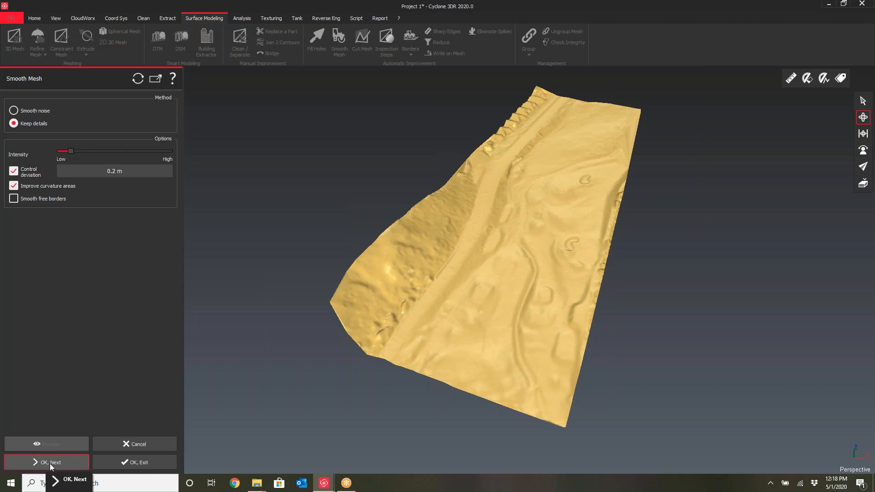
click(140, 463)
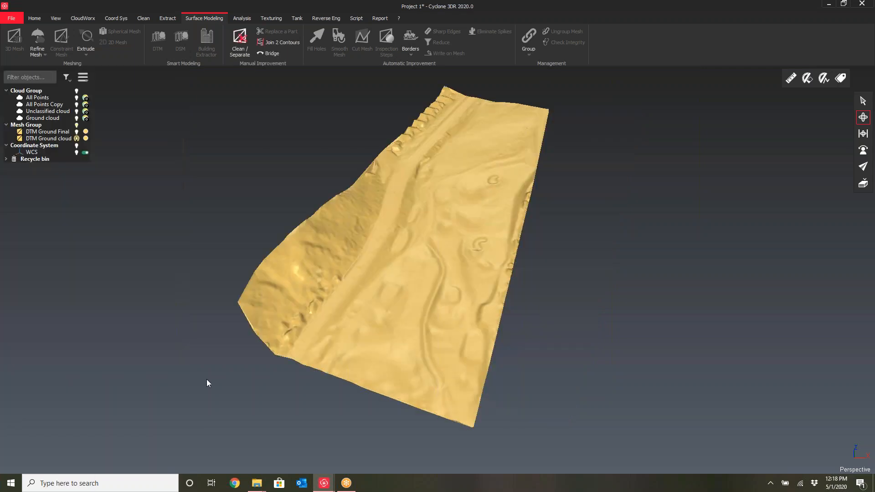
Select the original DTM Ground cloud mesh and inspect its surface closely from several angles
click(42, 139)
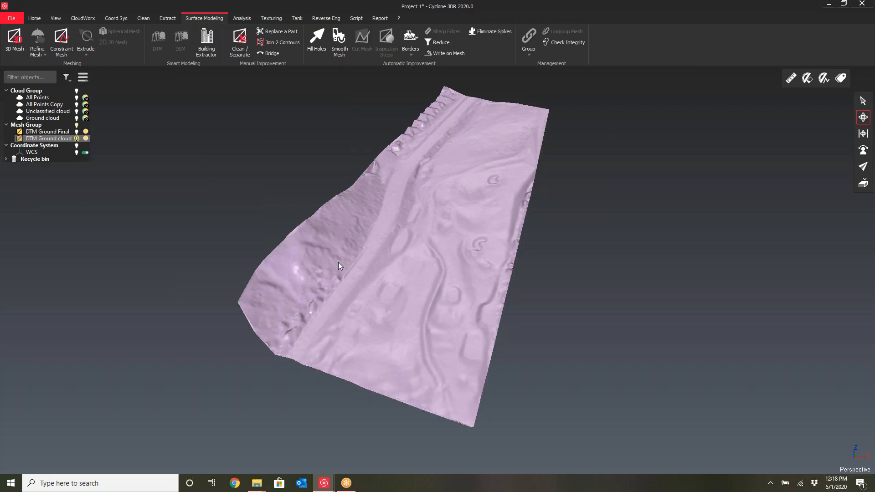
middle_drag(377, 265, 391, 267)
drag(394, 262, 292, 258)
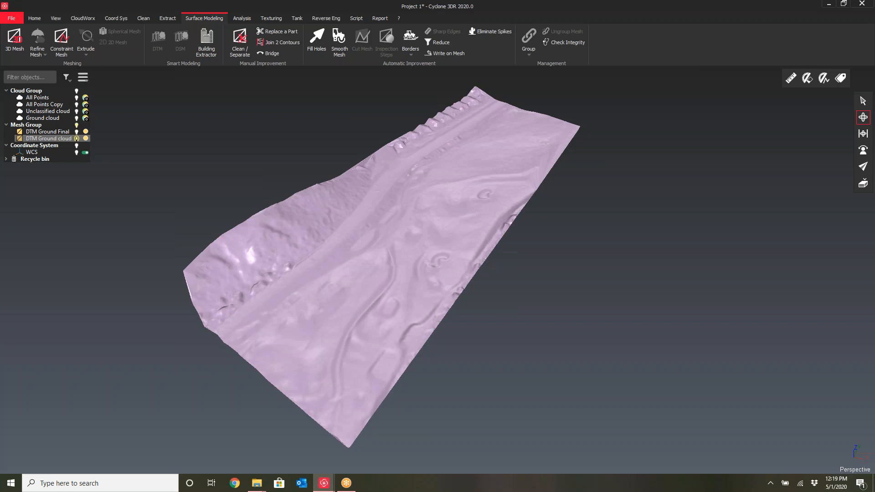
drag(347, 259, 537, 209)
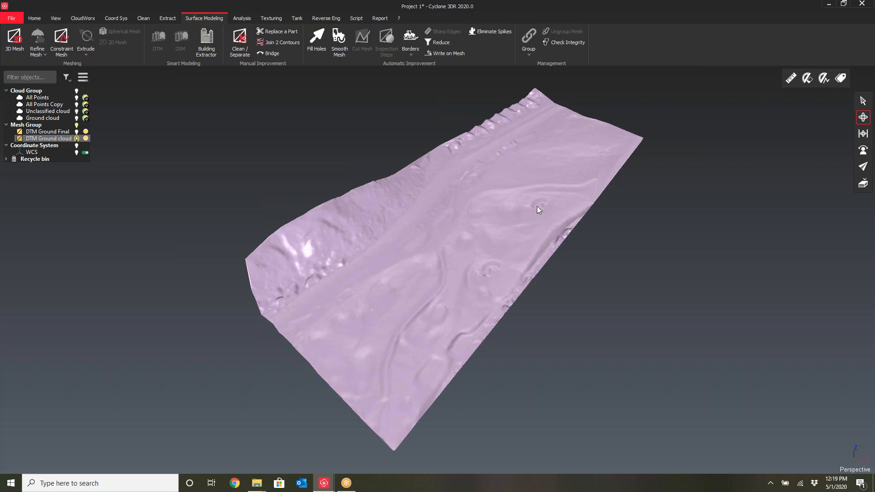
drag(491, 191, 479, 189)
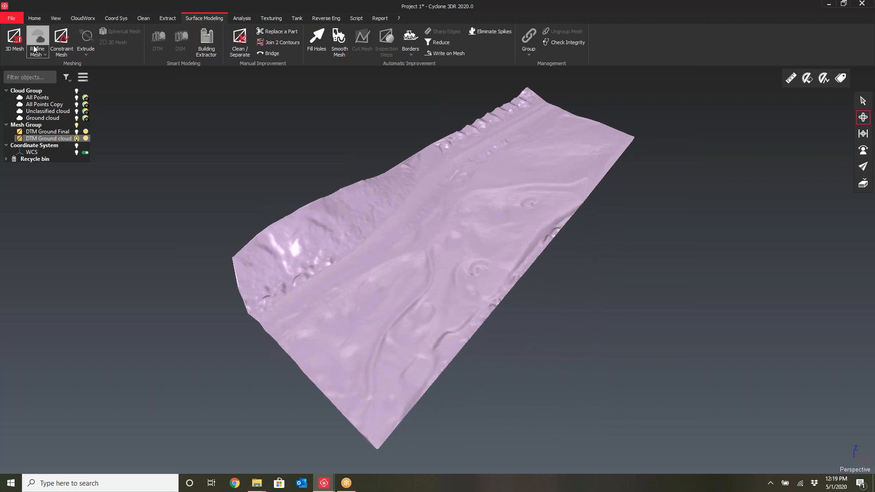
click(165, 19)
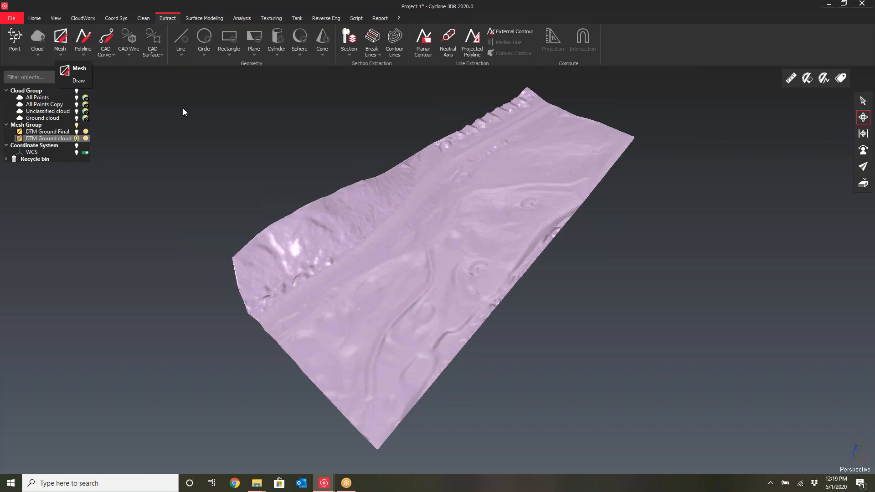
scroll(441, 163, up, 9)
drag(464, 199, 490, 203)
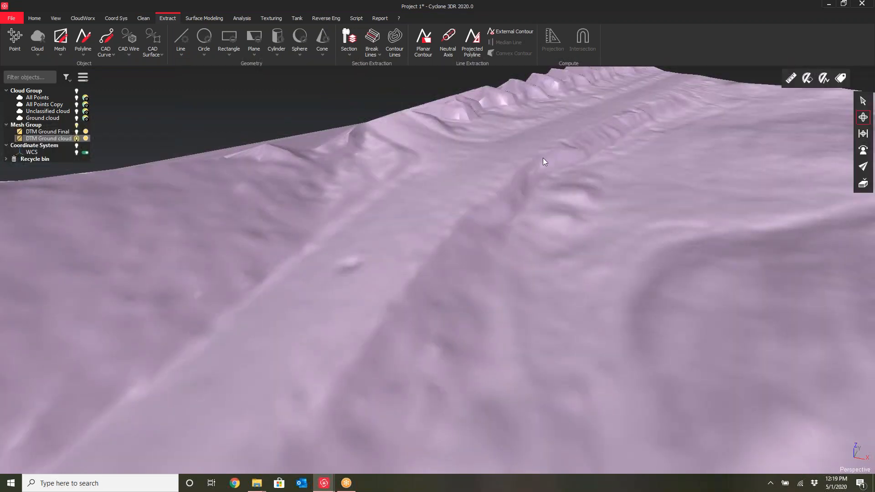
drag(512, 182, 530, 194)
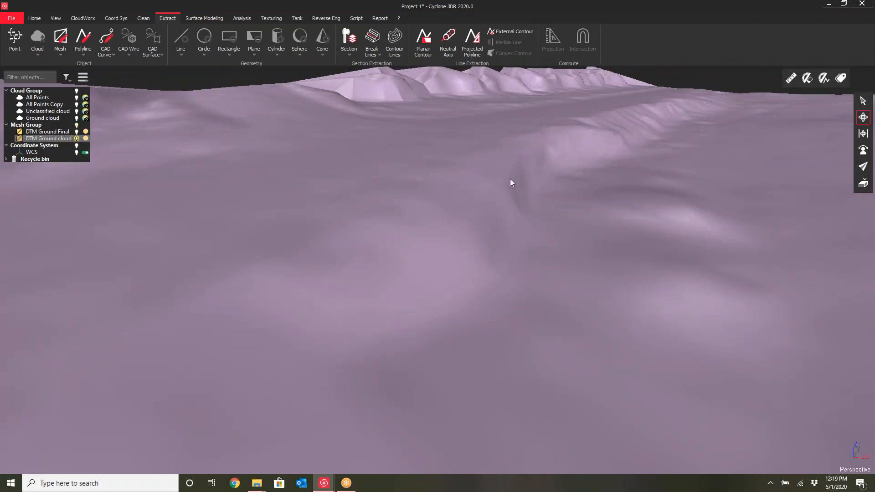
drag(520, 162, 512, 252)
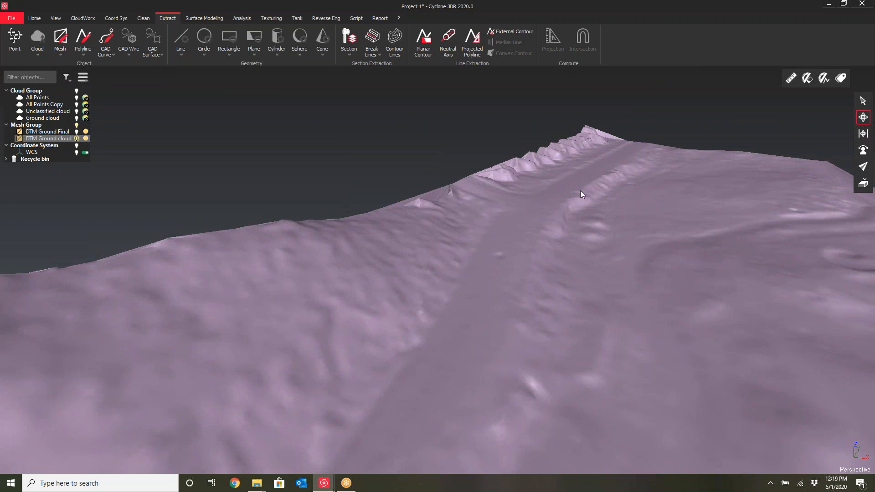
scroll(506, 239, down, 5)
drag(603, 265, 316, 191)
scroll(497, 232, down, 3)
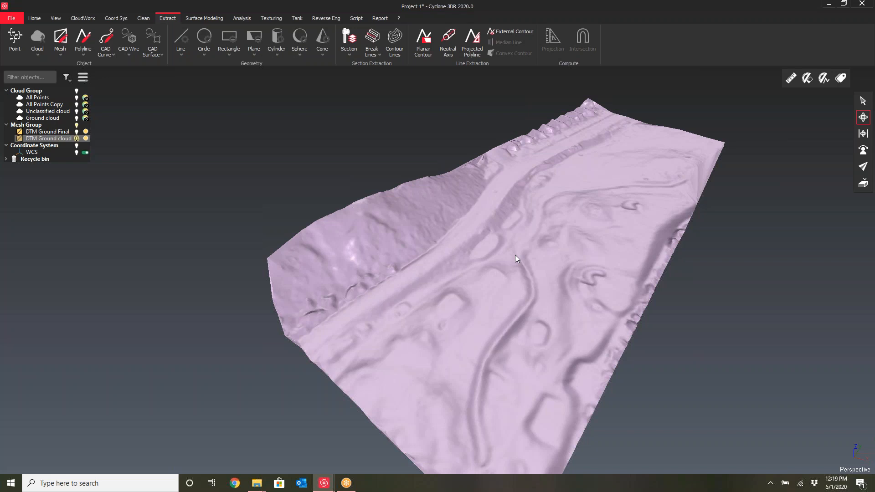
right_drag(585, 242, 537, 236)
scroll(536, 236, down, 3)
drag(508, 233, 490, 240)
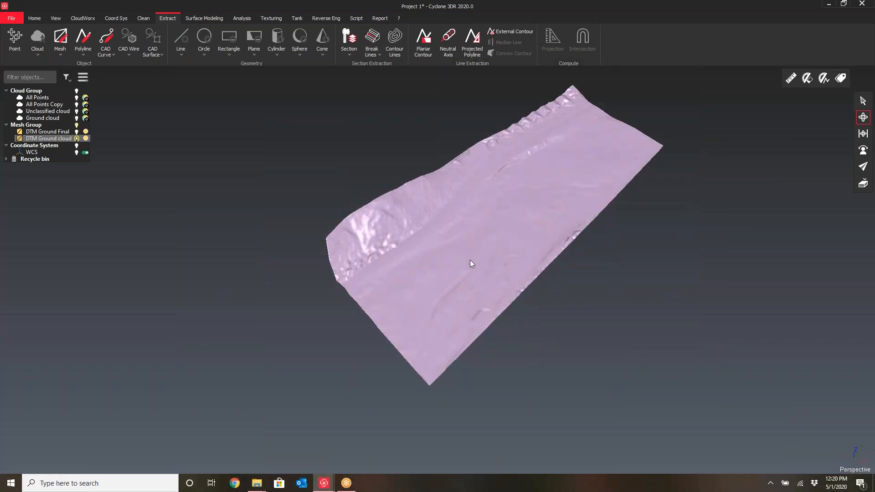
scroll(470, 259, up, 4)
drag(459, 270, 559, 198)
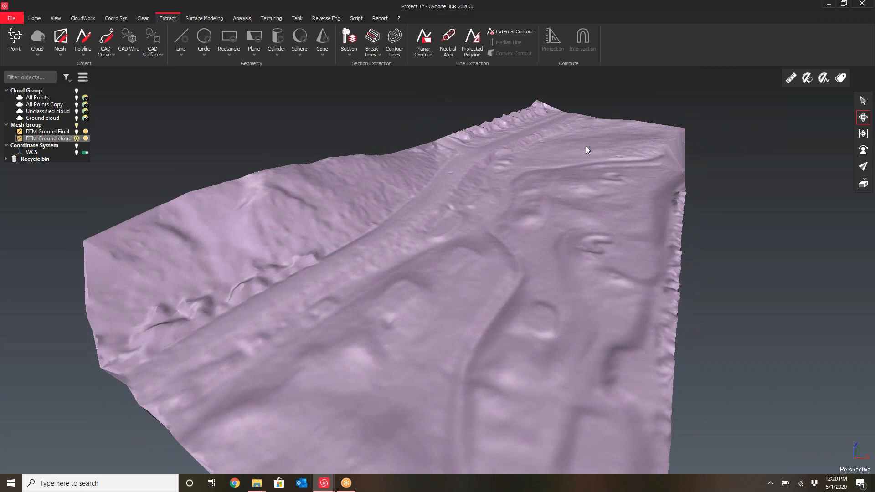
Select the DTM Ground Final mesh, then close the project without saving changes
click(47, 131)
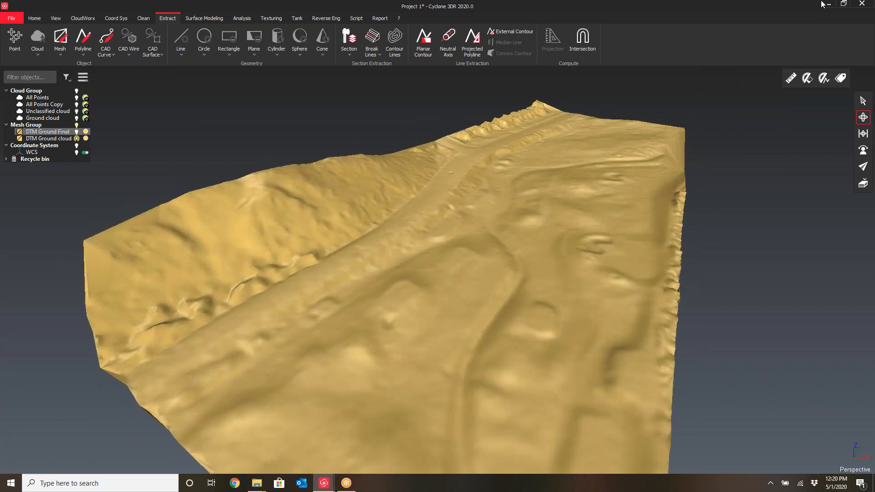
drag(609, 8, 533, 122)
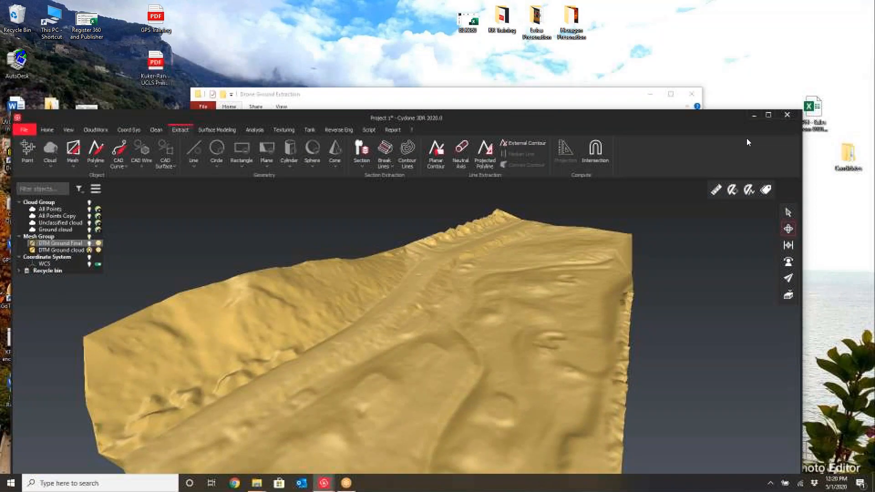
click(787, 117)
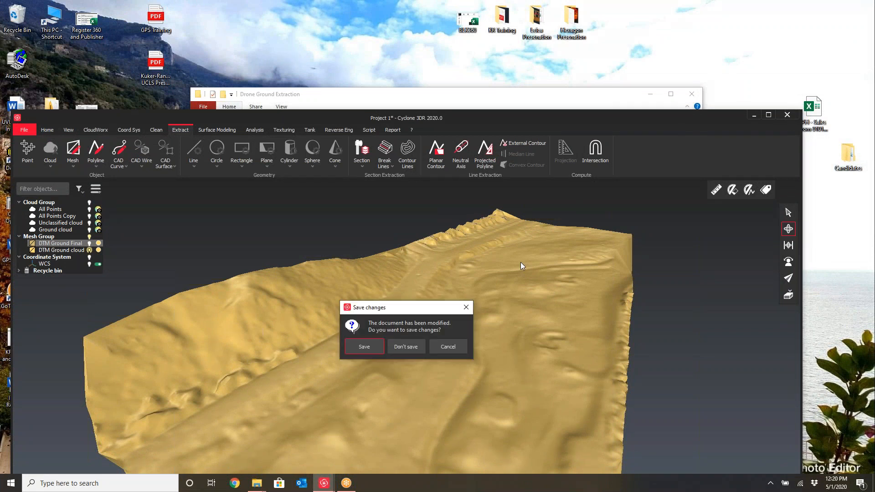
click(404, 347)
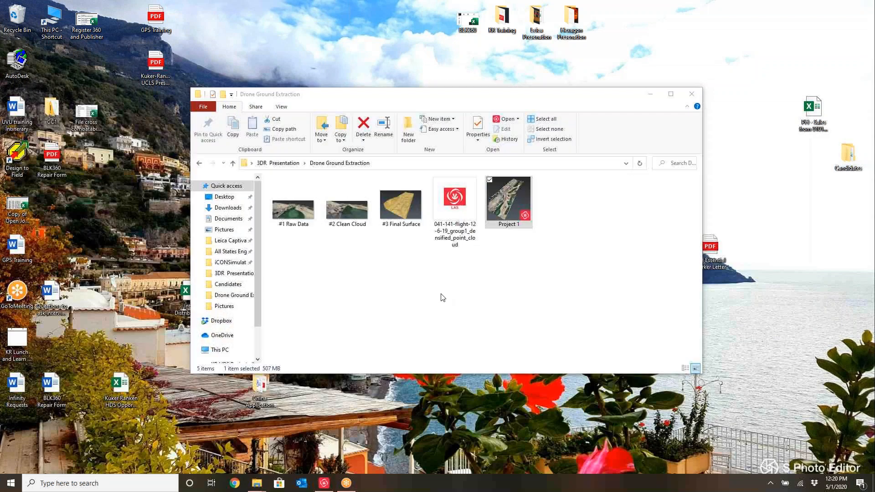
Open the Arch project from the 3DR Presentation folder and maximize its window
click(279, 163)
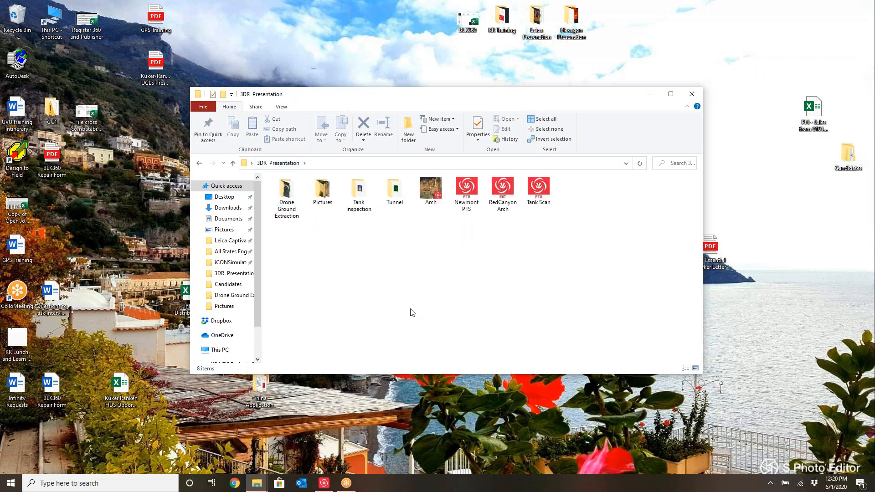
double_click(432, 193)
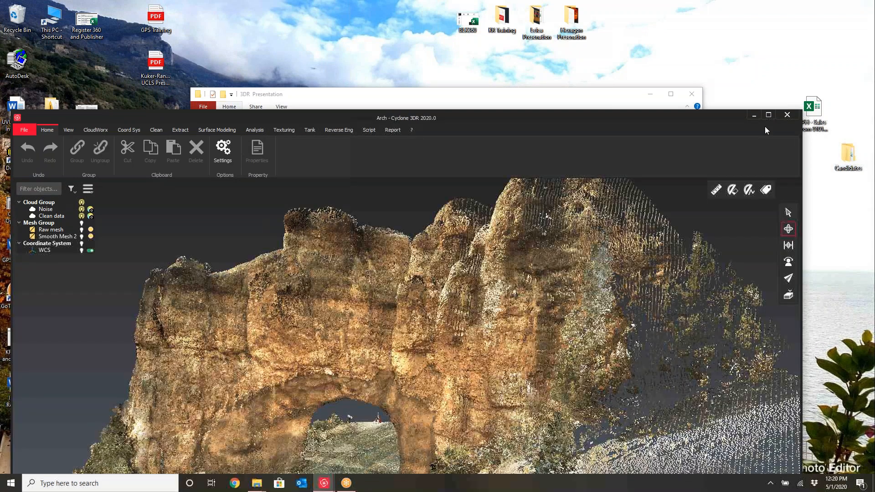
click(769, 115)
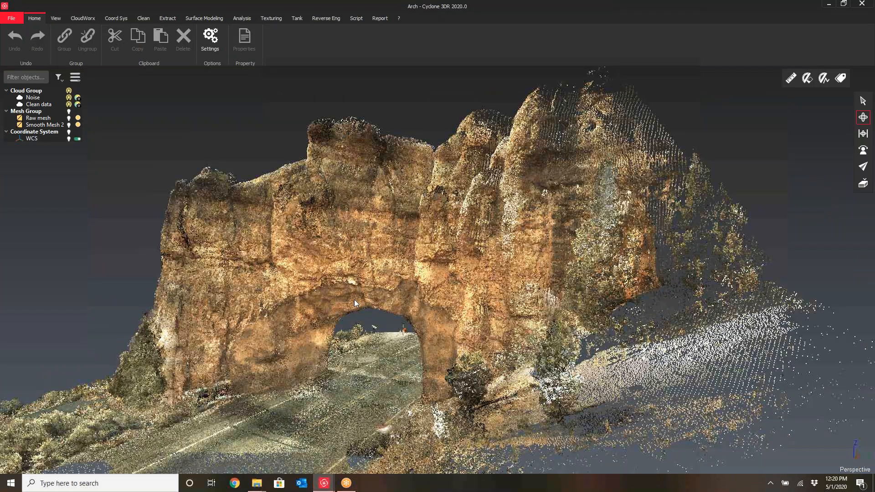
Examine the Arch point cloud from several angles
drag(355, 299, 428, 265)
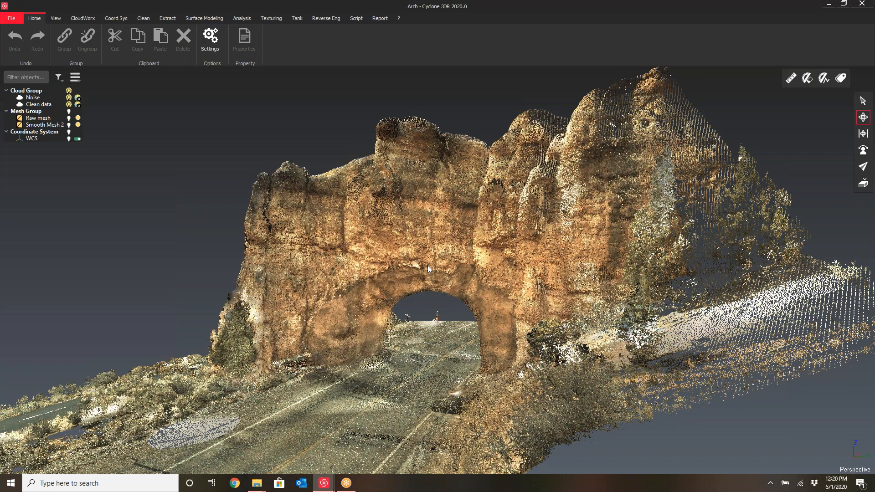
middle_drag(449, 247, 421, 260)
mouse_move(421, 261)
mouse_down()
mouse_move(451, 258)
mouse_move(405, 266)
mouse_up()
scroll(439, 267, up, 3)
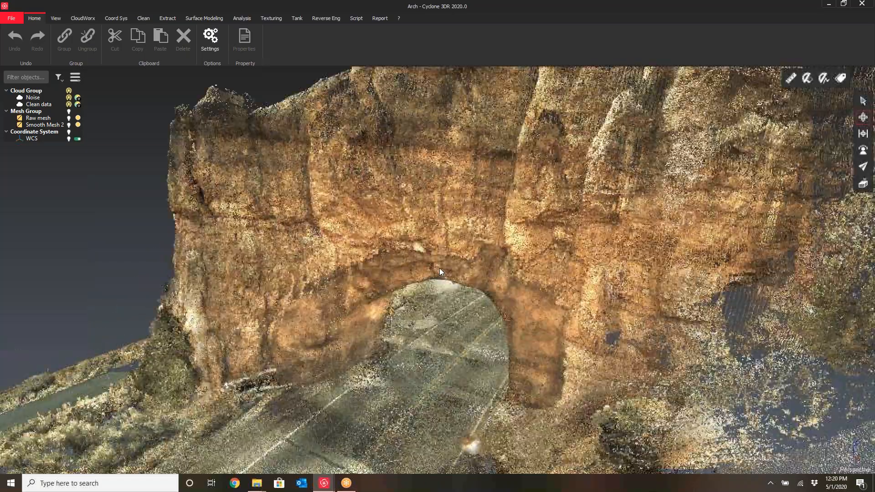
scroll(440, 268, down, 3)
drag(505, 268, 499, 307)
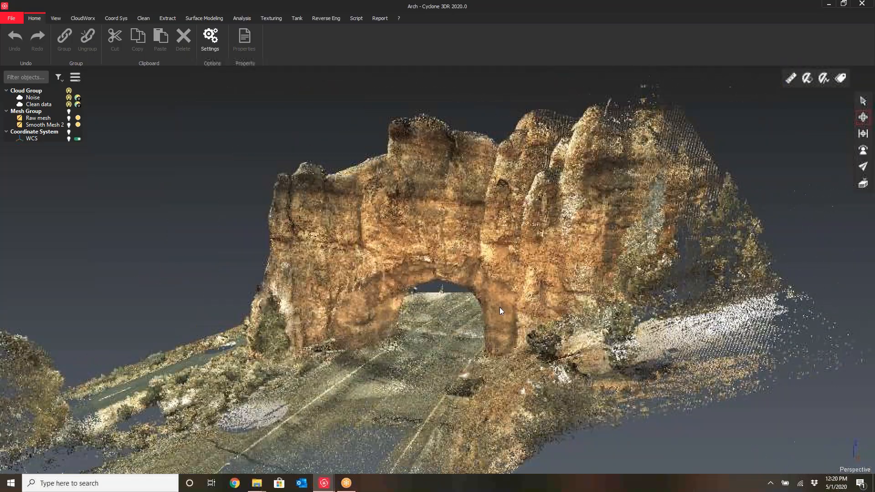
click(12, 20)
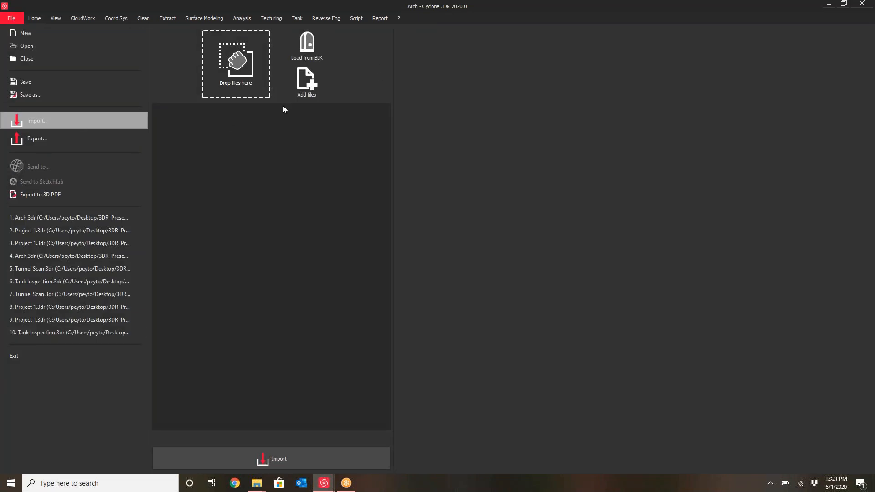
click(31, 18)
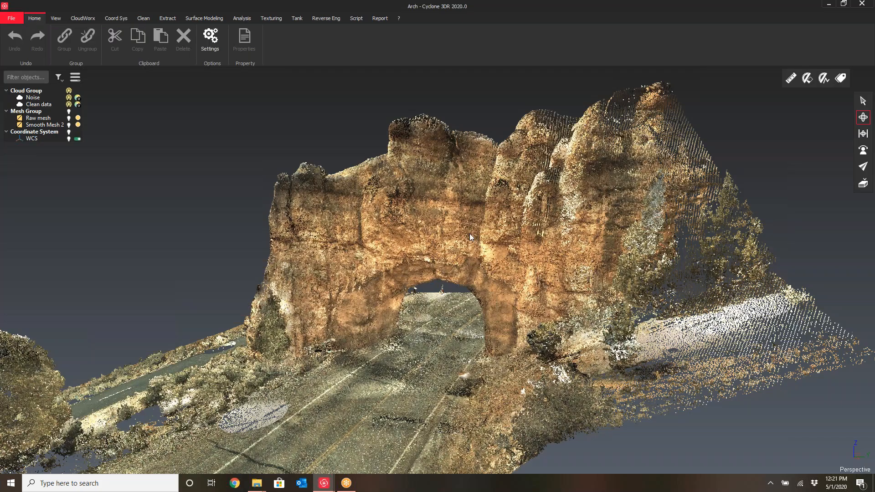
middle_drag(610, 225, 613, 219)
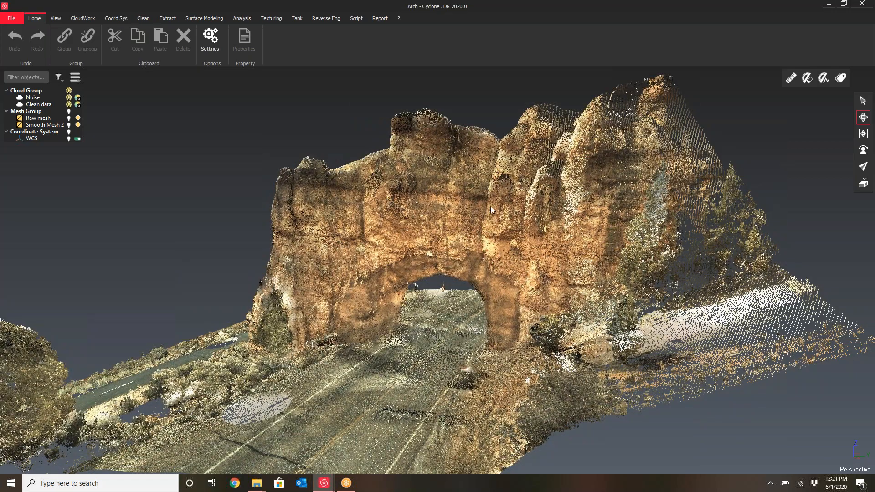
middle_drag(490, 206, 454, 211)
drag(371, 257, 404, 257)
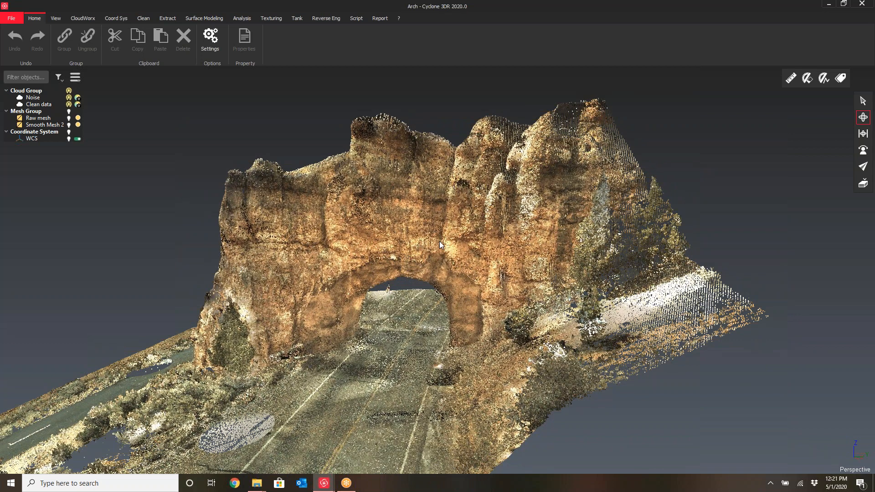
middle_drag(406, 236, 374, 239)
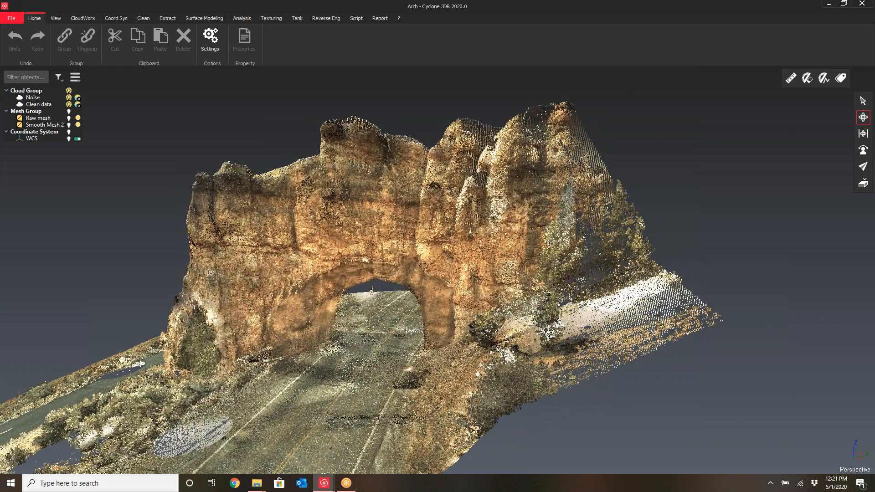
click(83, 19)
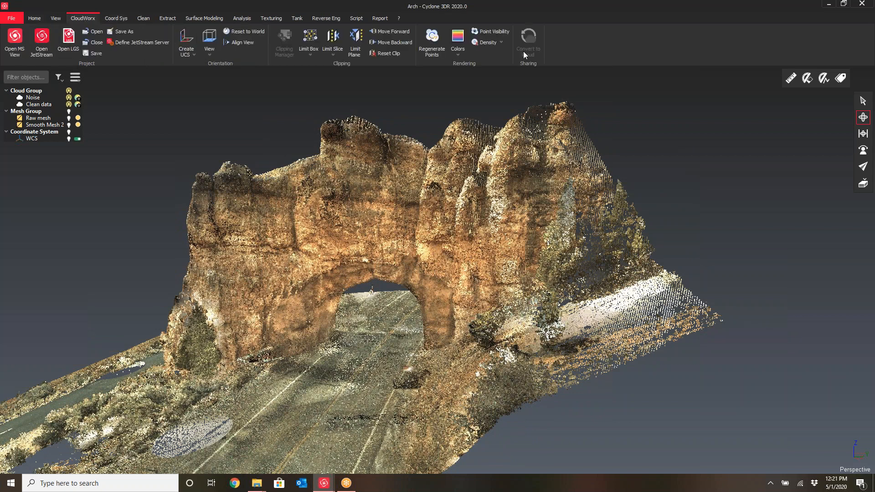
click(68, 41)
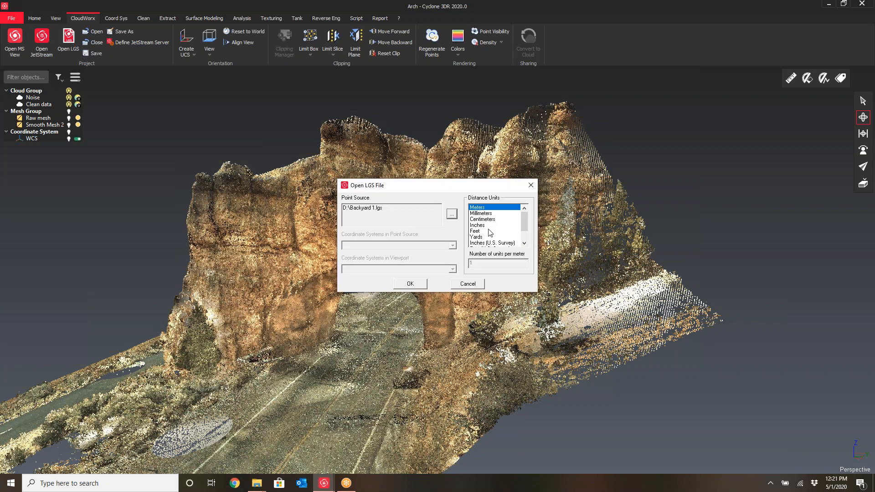
scroll(526, 224, down, 1)
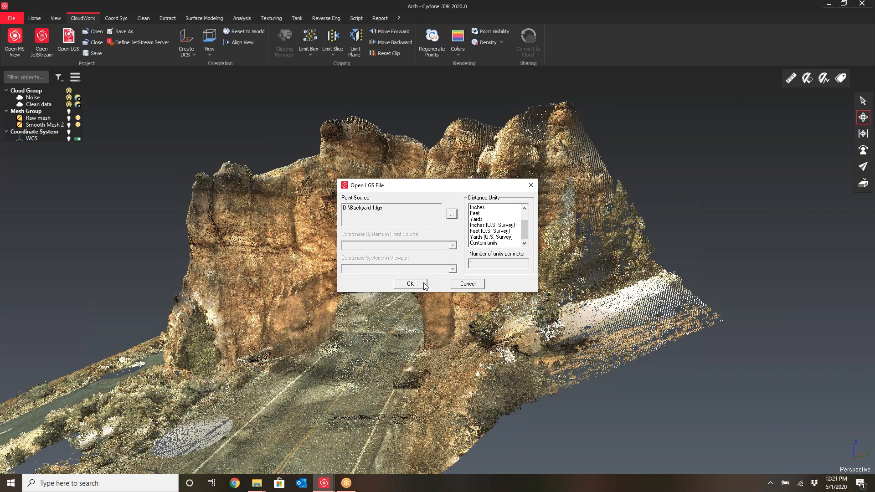
click(531, 185)
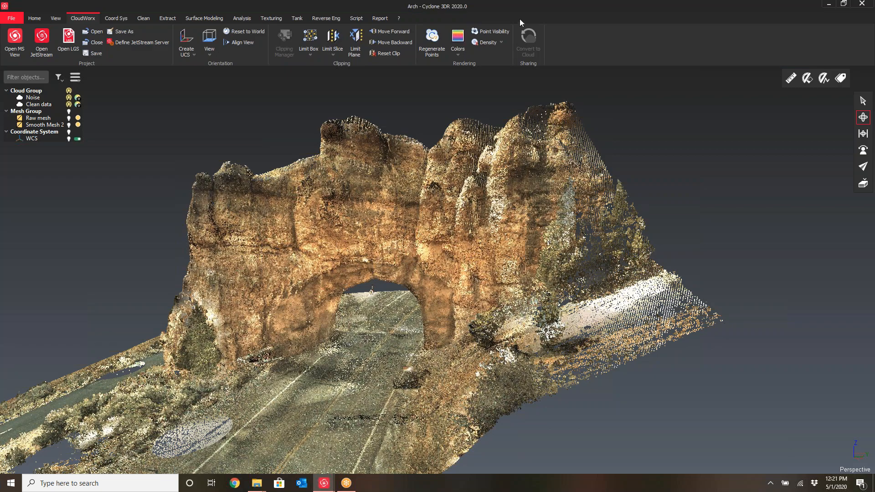
Orbit and zoom around the arch scan to inspect the rock faces and the road through the arch
drag(466, 242, 440, 255)
right_drag(439, 252, 476, 246)
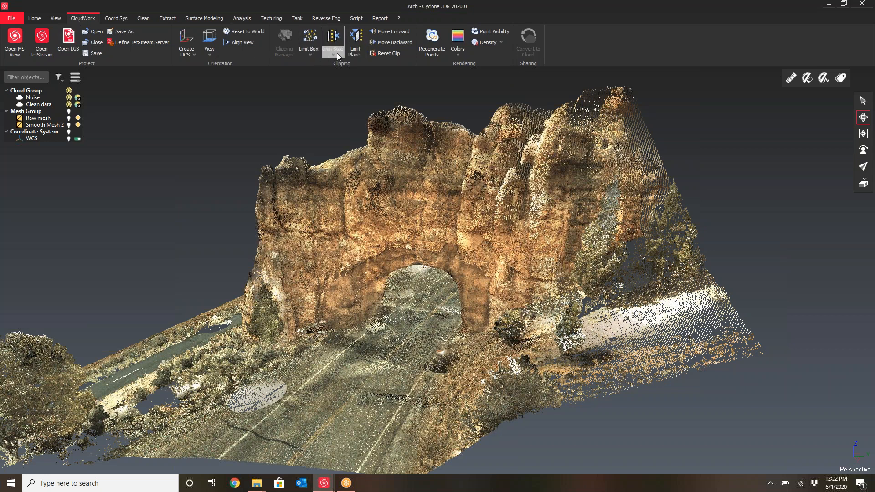
click(454, 48)
drag(478, 217, 491, 210)
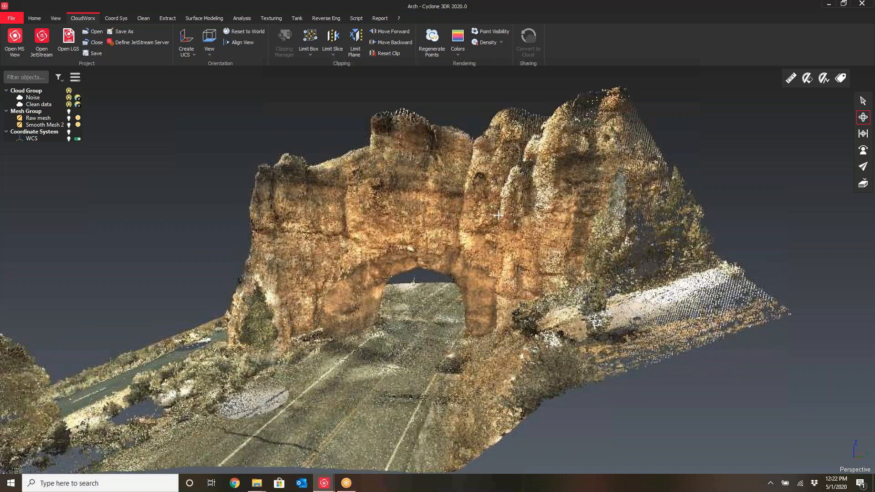
drag(489, 201, 466, 206)
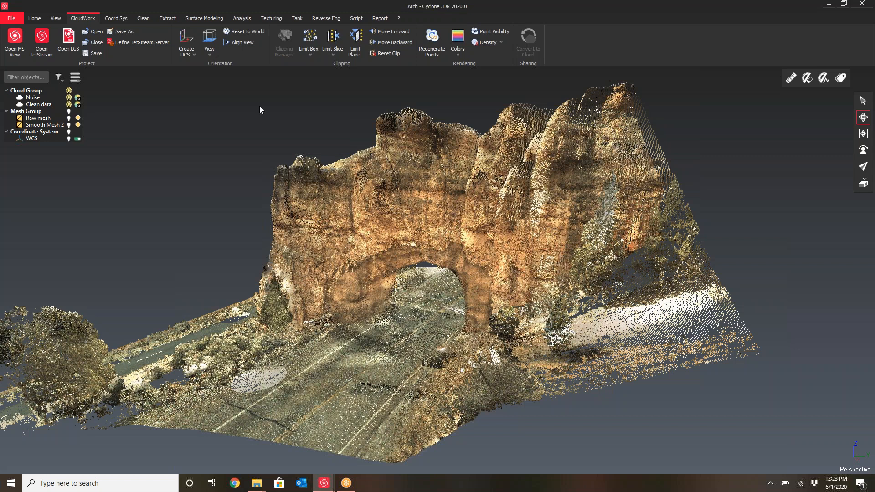
drag(333, 260, 366, 261)
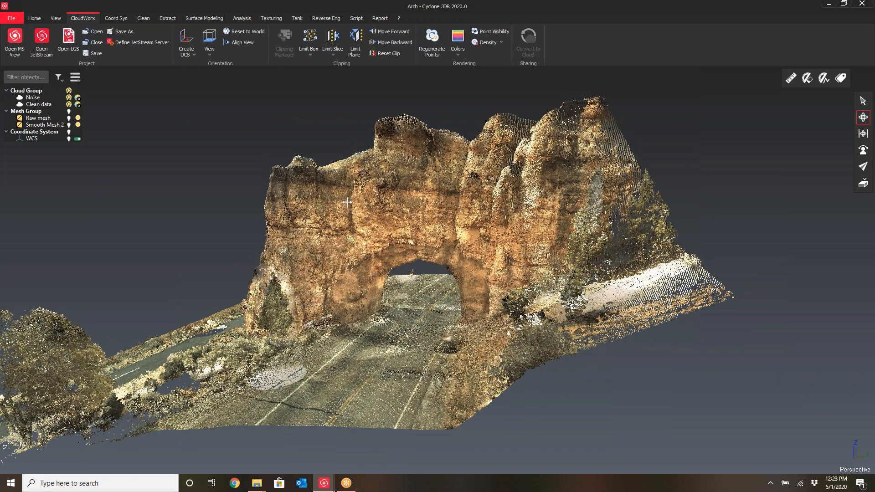
drag(334, 228, 369, 221)
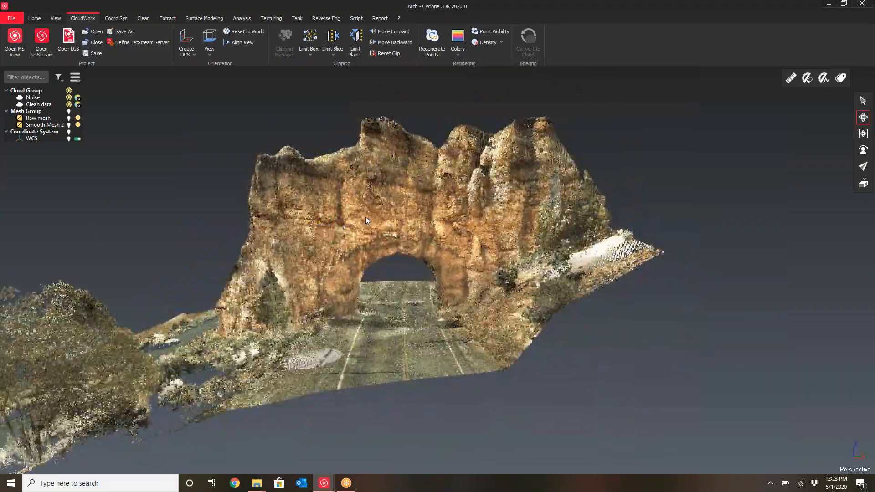
scroll(369, 221, up, 6)
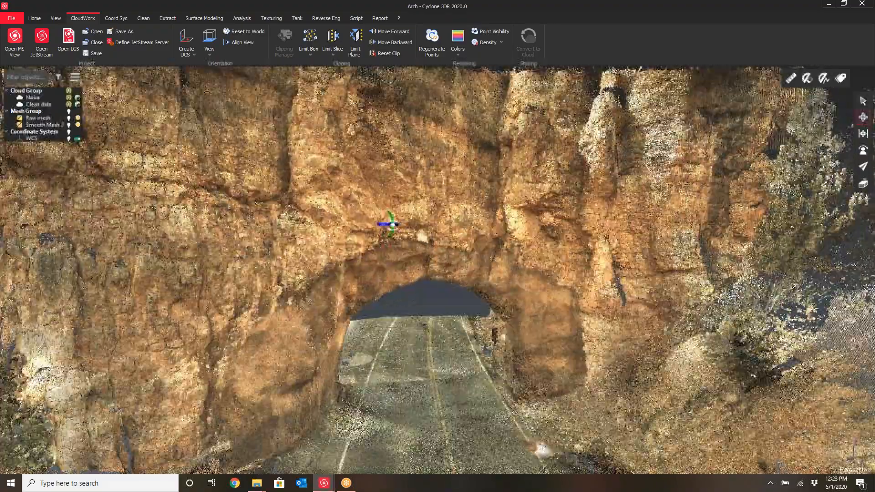
scroll(367, 231, down, 5)
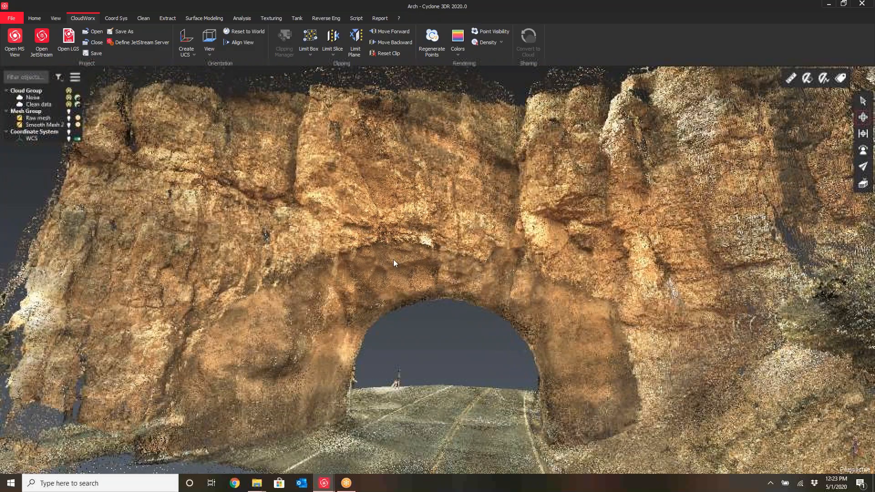
scroll(396, 263, down, 4)
drag(269, 280, 483, 269)
right_drag(484, 269, 556, 269)
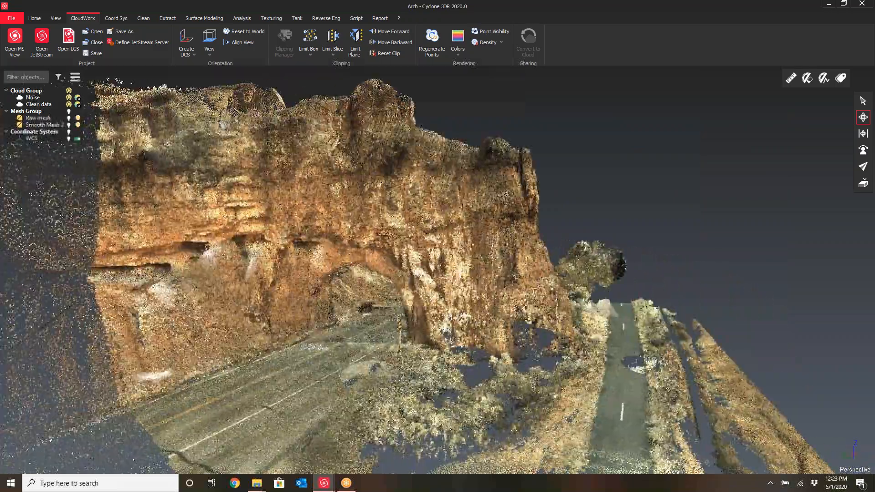
drag(450, 269, 427, 228)
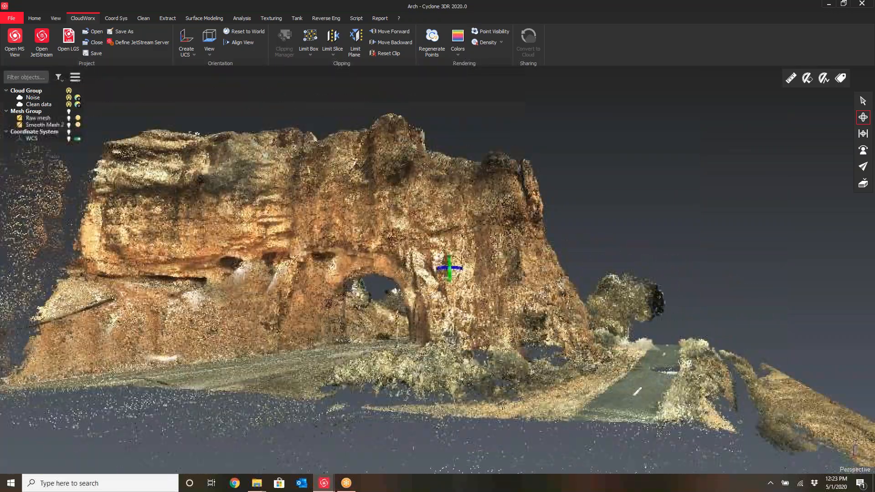
scroll(392, 267, up, 5)
drag(437, 274, 359, 252)
scroll(449, 261, down, 3)
drag(366, 293, 125, 303)
Toggle the Noise cloud's visibility on and off while orbiting to compare it against the Clean data cloud
click(58, 105)
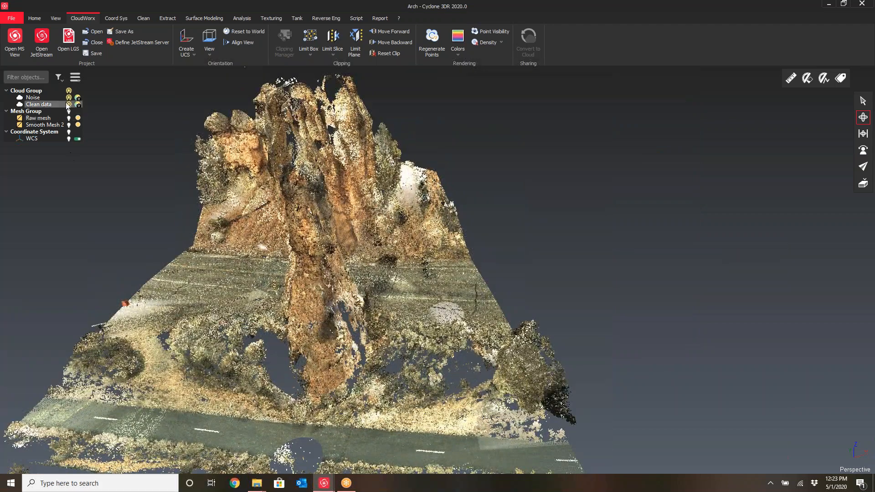
click(69, 101)
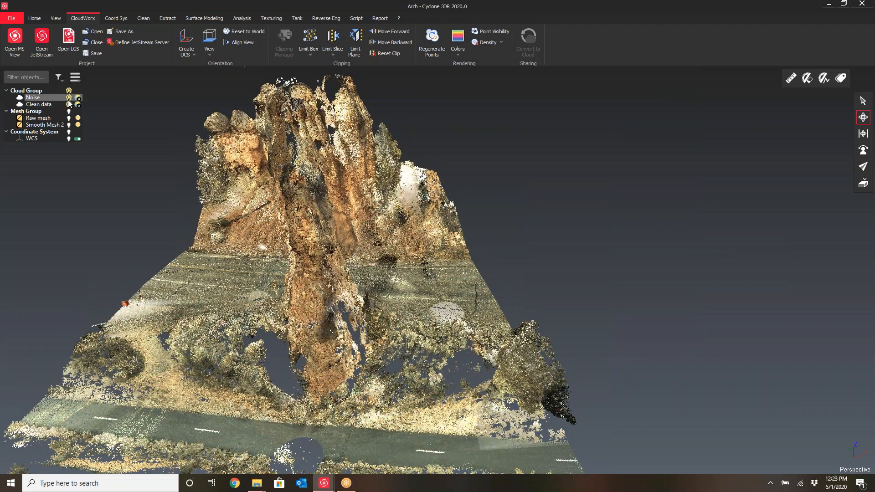
click(68, 99)
drag(324, 313, 399, 367)
scroll(370, 362, down, 4)
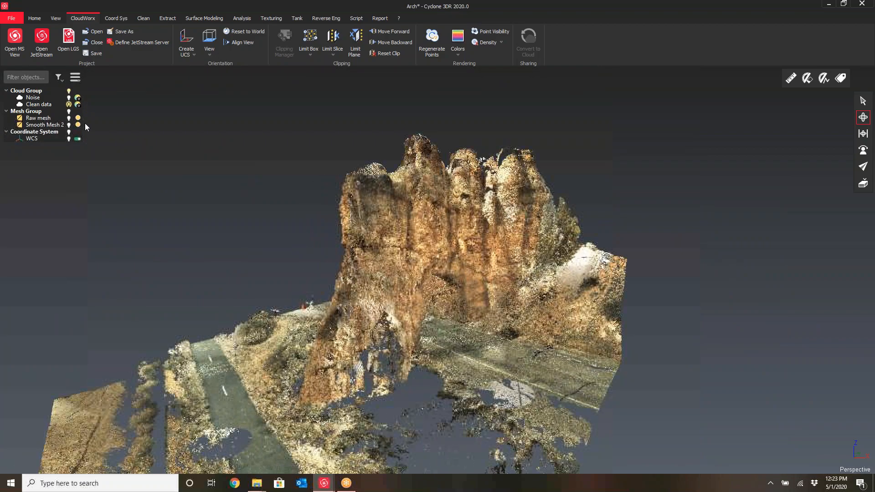
click(69, 98)
scroll(373, 363, up, 3)
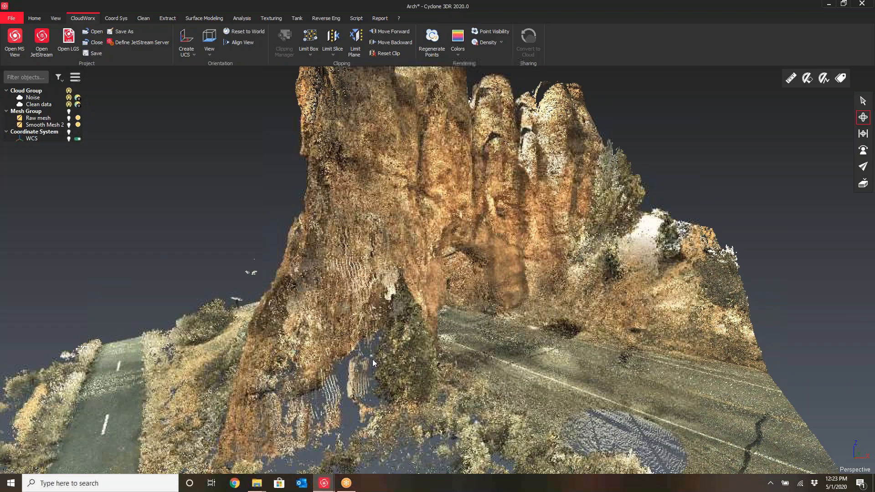
scroll(373, 363, up, 2)
mouse_move(374, 361)
mouse_down()
mouse_move(406, 353)
mouse_move(385, 349)
mouse_up()
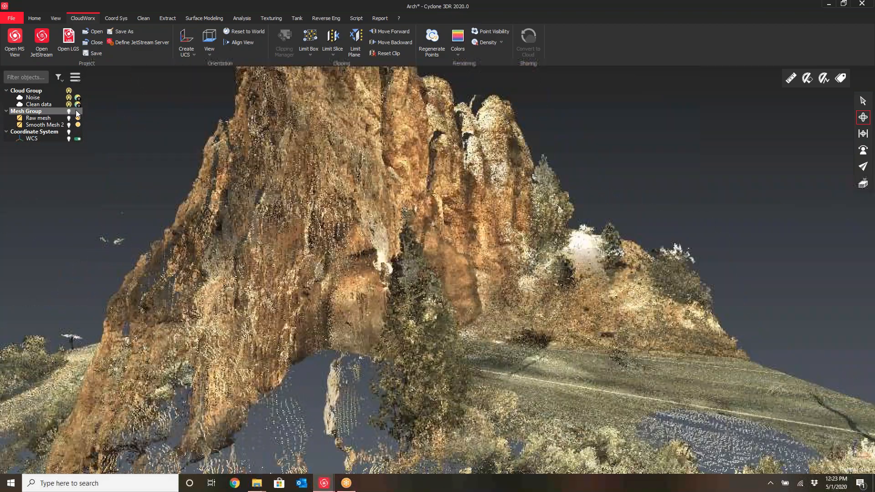
click(77, 112)
click(70, 99)
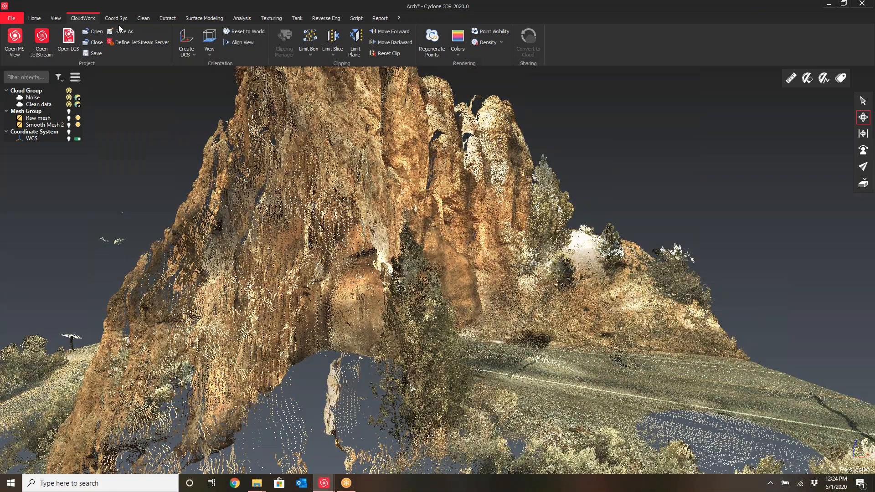
Rotate and zoom out to view the entire arch scan from a distance
click(145, 19)
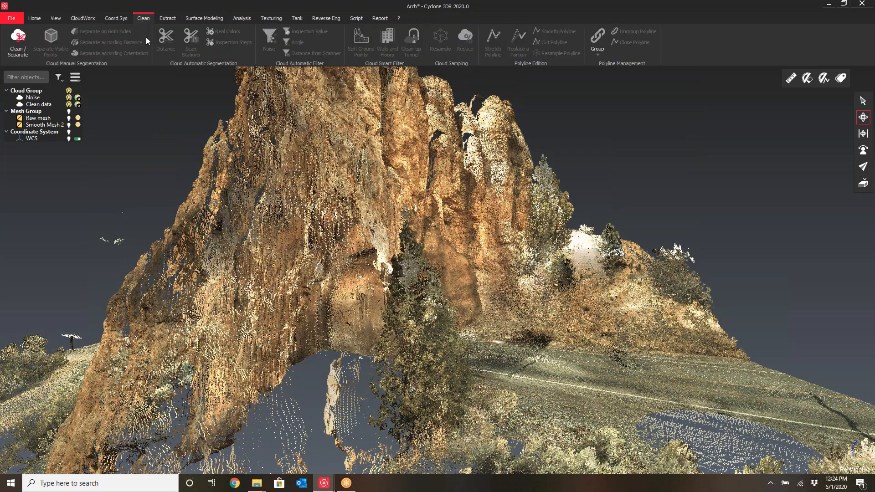
click(16, 53)
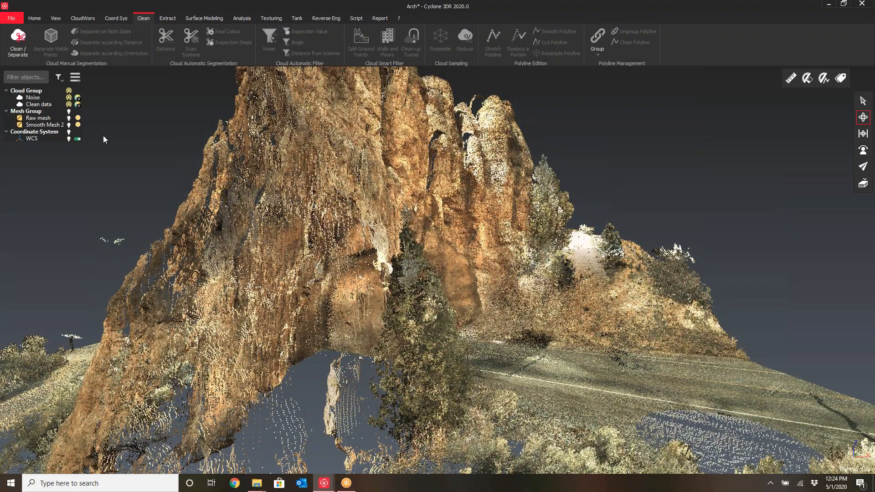
drag(356, 313, 294, 314)
scroll(288, 326, down, 4)
middle_drag(321, 299, 322, 292)
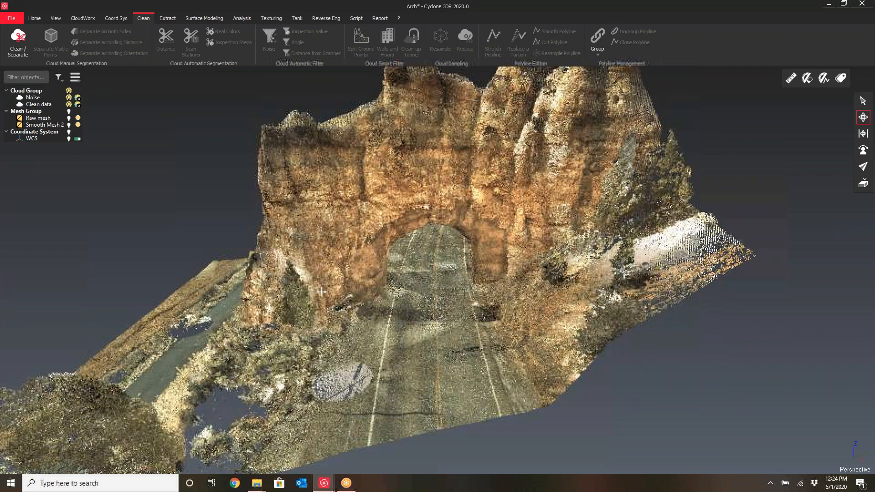
scroll(321, 291, up, 2)
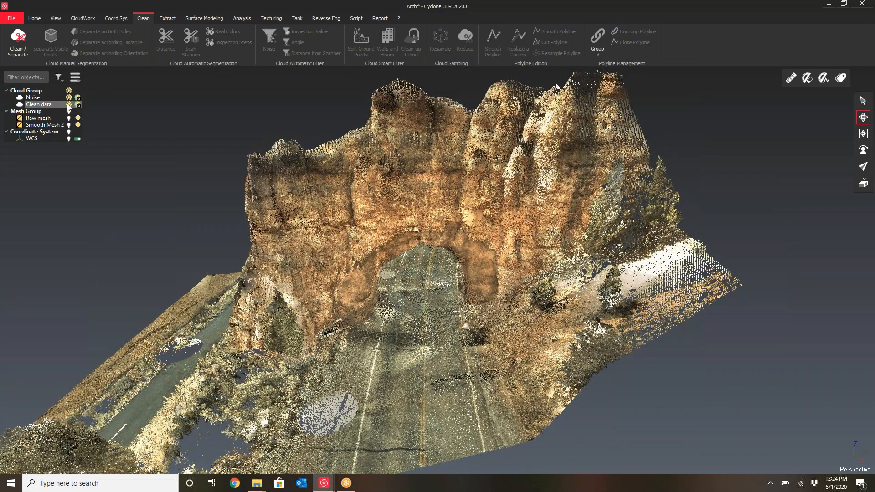
drag(287, 233, 360, 234)
scroll(360, 235, down, 4)
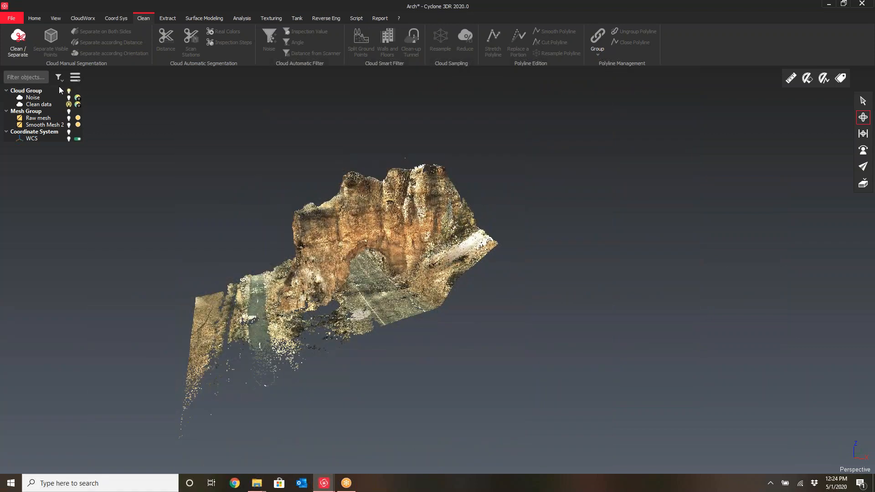
Set up a 3D Mesh of the Noise cloud meshing in two steps with 0.1 usft spacing and 3 usft triangle size, then cancel
click(34, 97)
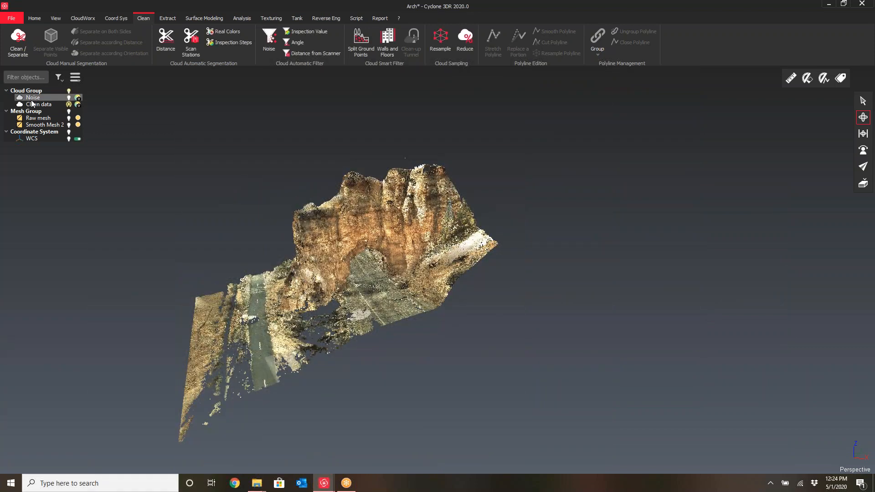
click(213, 18)
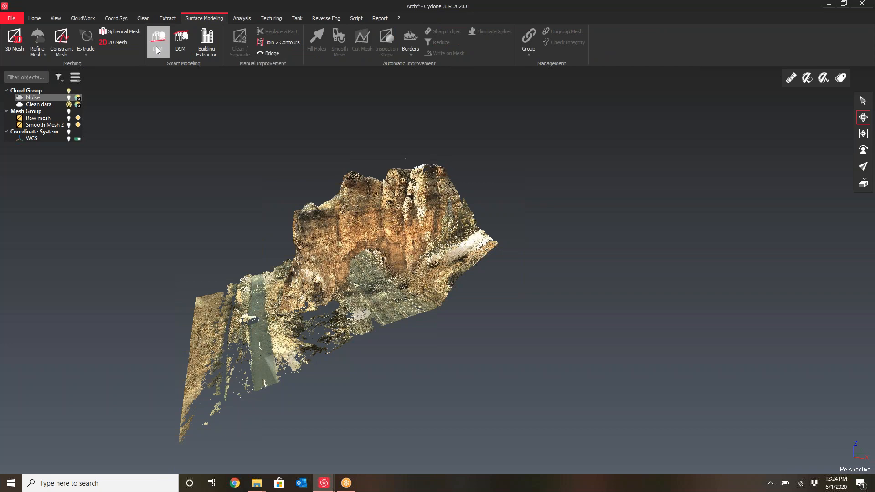
click(14, 49)
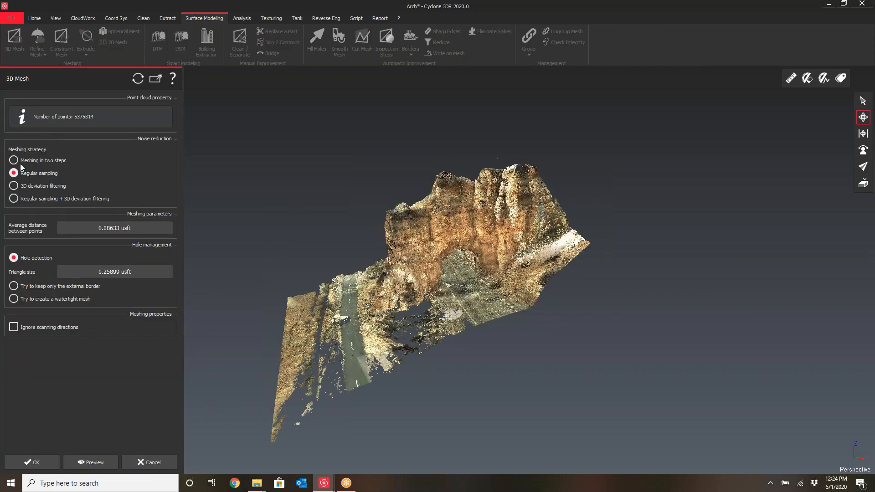
click(14, 160)
scroll(458, 270, up, 5)
drag(427, 231, 378, 235)
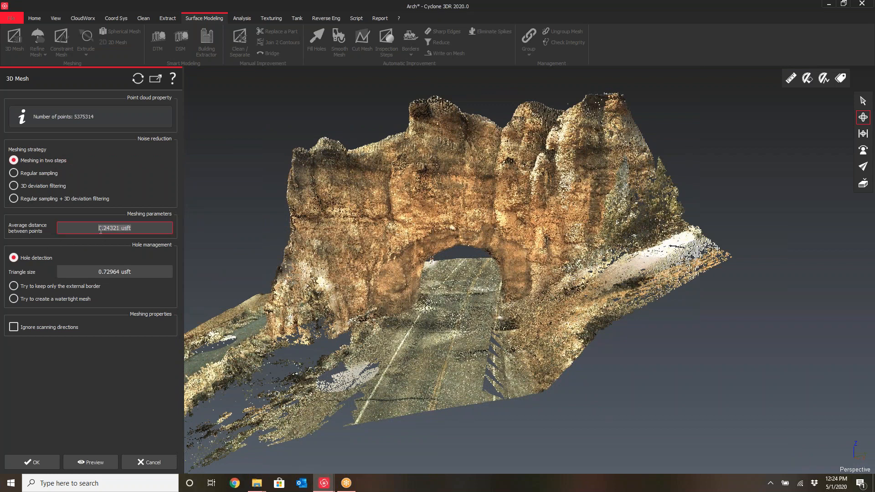
text(.1)
drag(356, 171, 385, 161)
click(105, 272)
text(3)
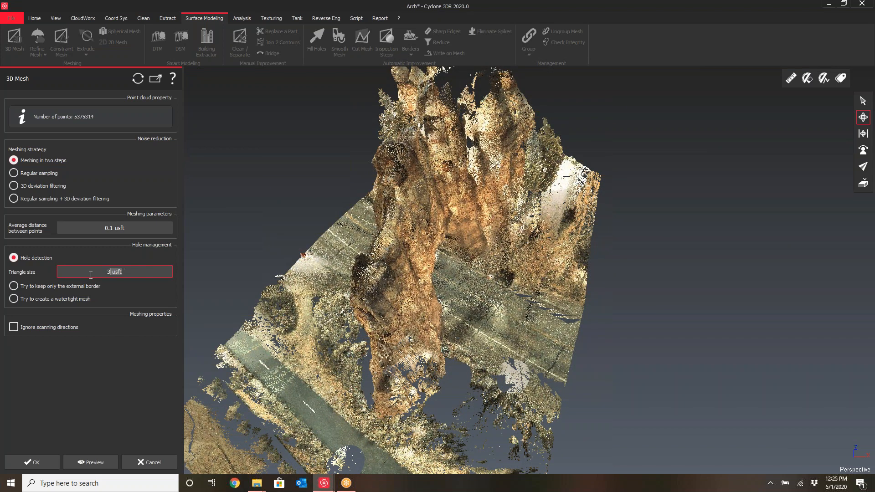
click(97, 325)
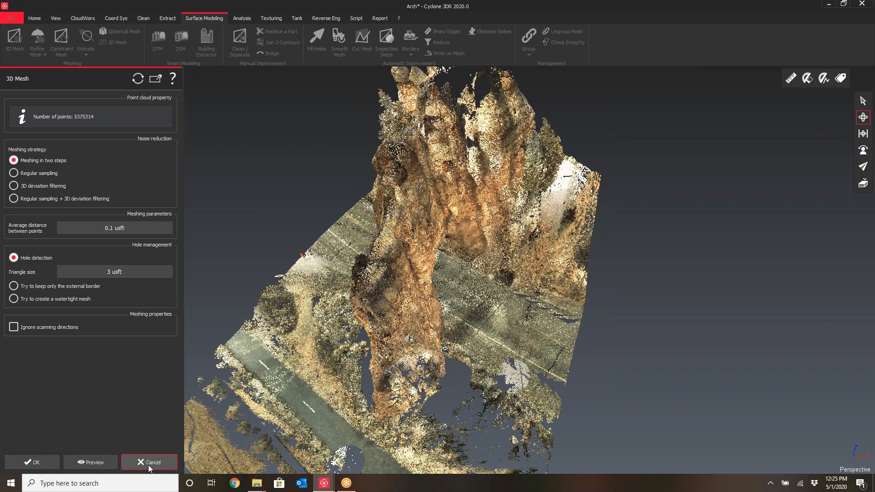
drag(412, 305, 428, 272)
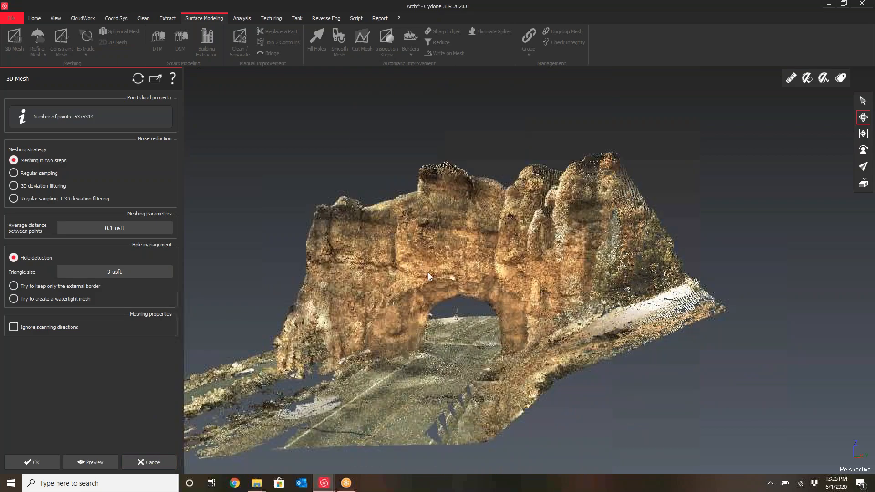
scroll(428, 273, up, 10)
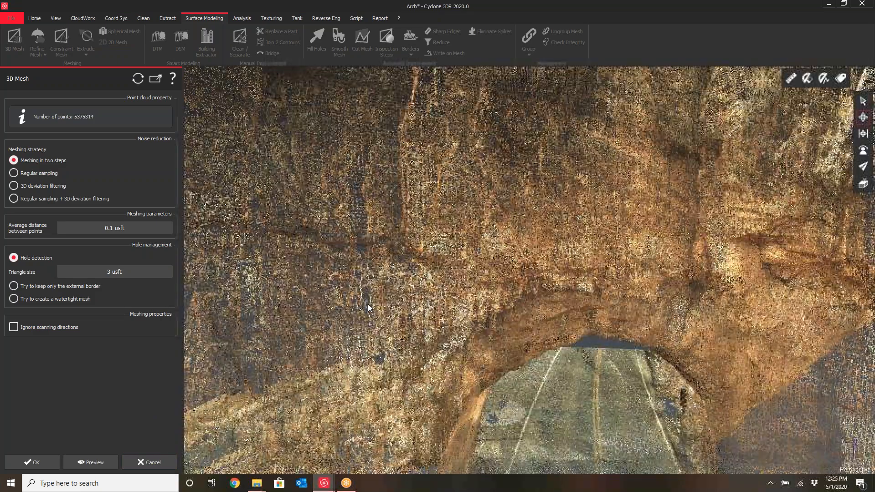
scroll(429, 286, down, 8)
scroll(514, 282, up, 2)
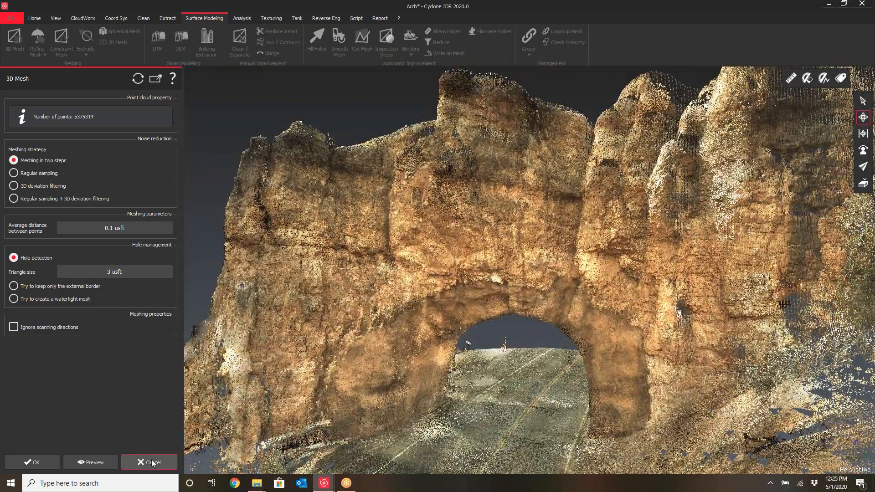
click(150, 463)
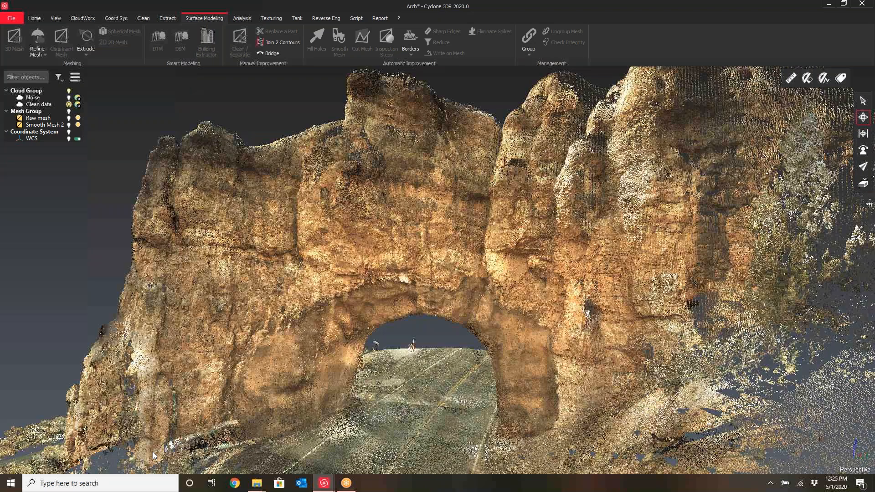
Hide the Clean data cloud, show the Raw mesh, and orbit around it to inspect the meshed arch surface
click(68, 104)
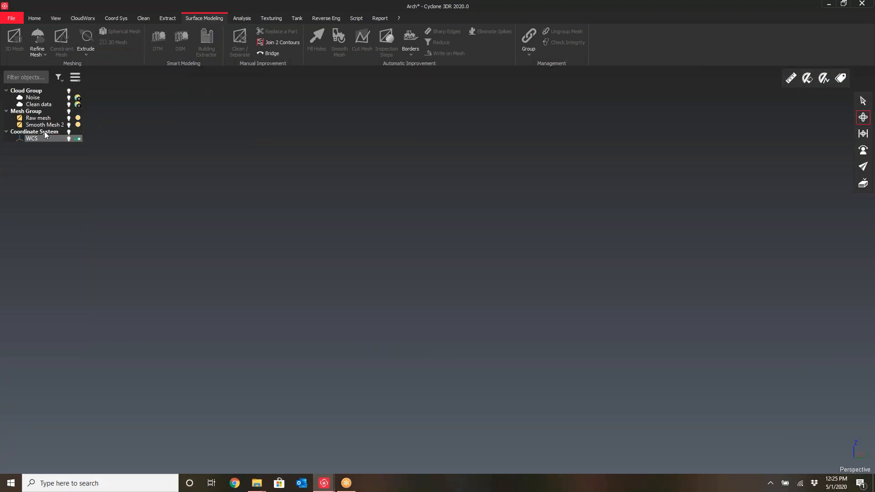
click(69, 118)
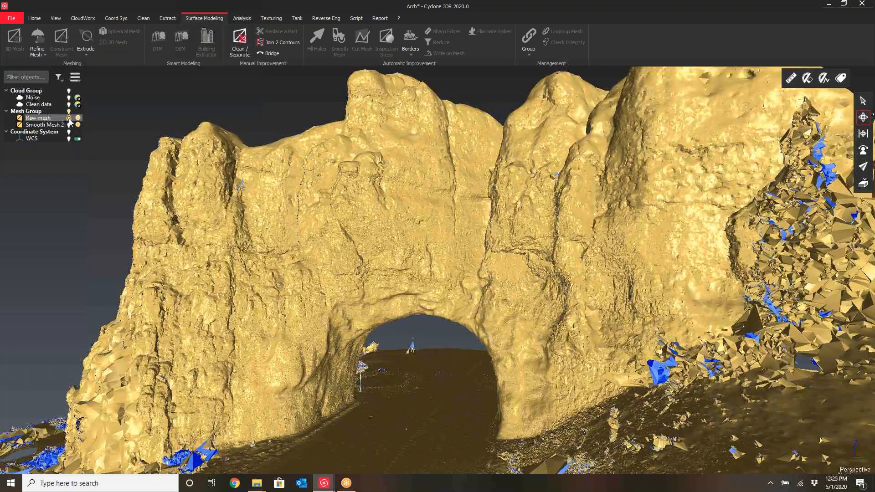
drag(305, 272, 352, 263)
middle_drag(352, 263, 441, 239)
scroll(334, 256, up, 3)
drag(334, 256, 451, 231)
middle_drag(452, 230, 416, 270)
scroll(401, 277, down, 5)
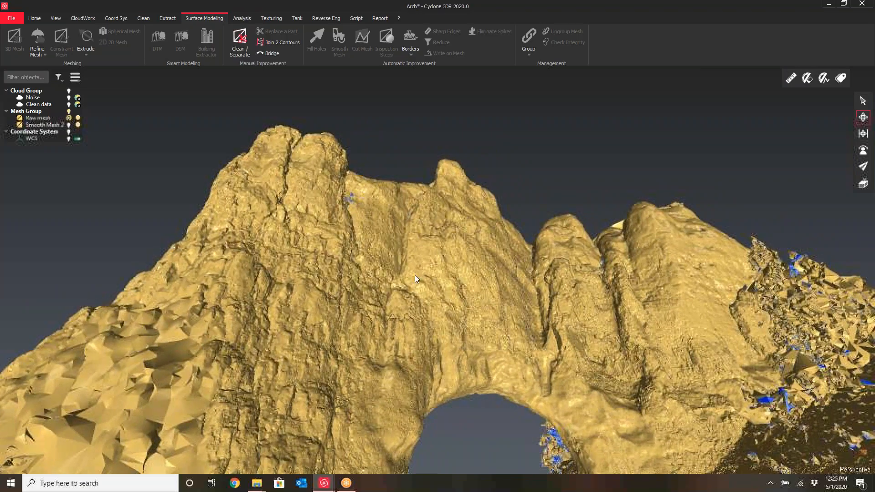
Orbit and zoom around the Raw mesh to inspect the arch surface up close
mouse_move(422, 274)
mouse_down()
mouse_move(363, 320)
mouse_move(314, 242)
mouse_up()
drag(360, 260, 396, 274)
middle_drag(392, 275, 483, 290)
mouse_move(483, 291)
mouse_down()
mouse_move(368, 293)
mouse_move(414, 269)
mouse_move(201, 239)
mouse_up()
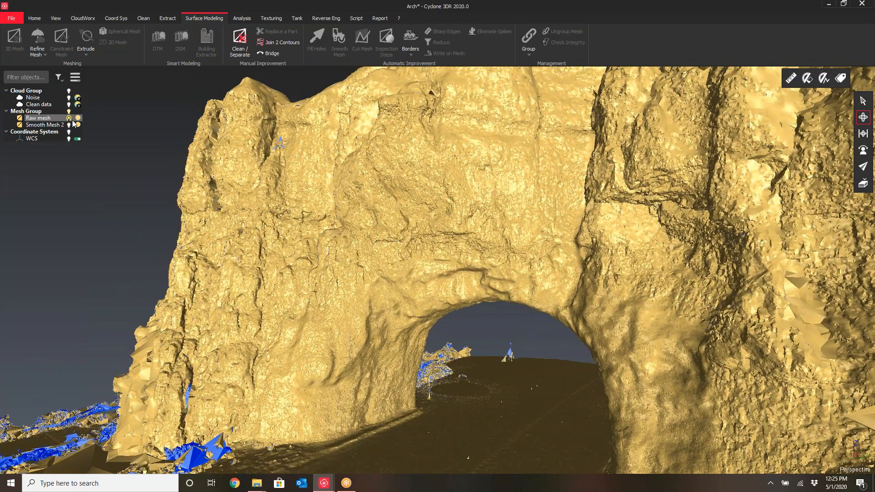
mouse_move(273, 328)
mouse_down()
mouse_move(342, 322)
mouse_move(344, 337)
mouse_up()
scroll(524, 283, up, 6)
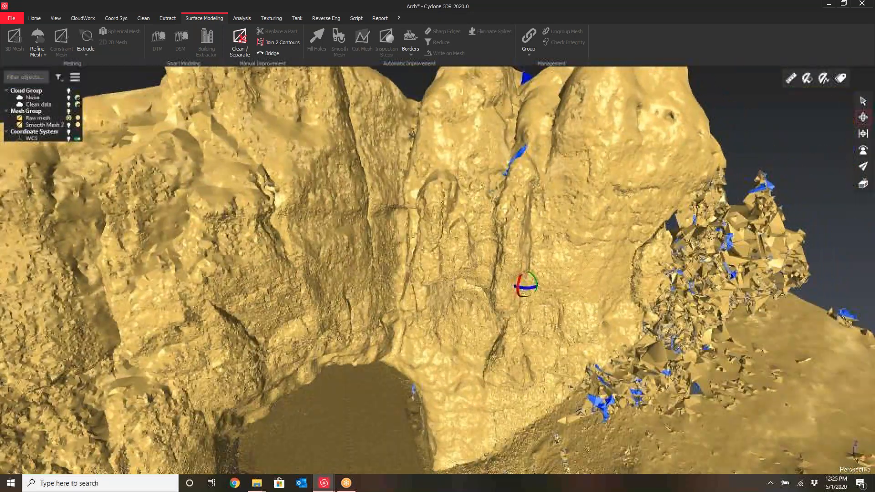
drag(525, 284, 452, 273)
scroll(462, 253, up, 3)
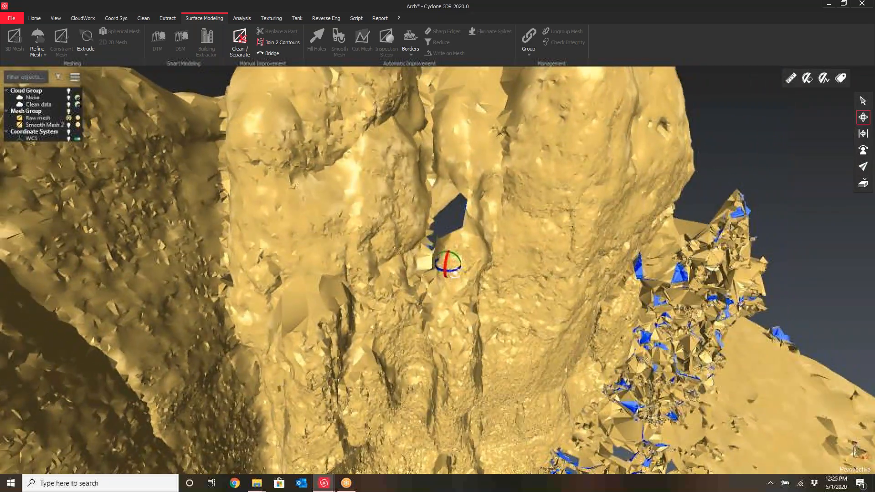
Fill the selected hole in the Raw mesh's arch face with Fill Holes, then close the tool
click(40, 119)
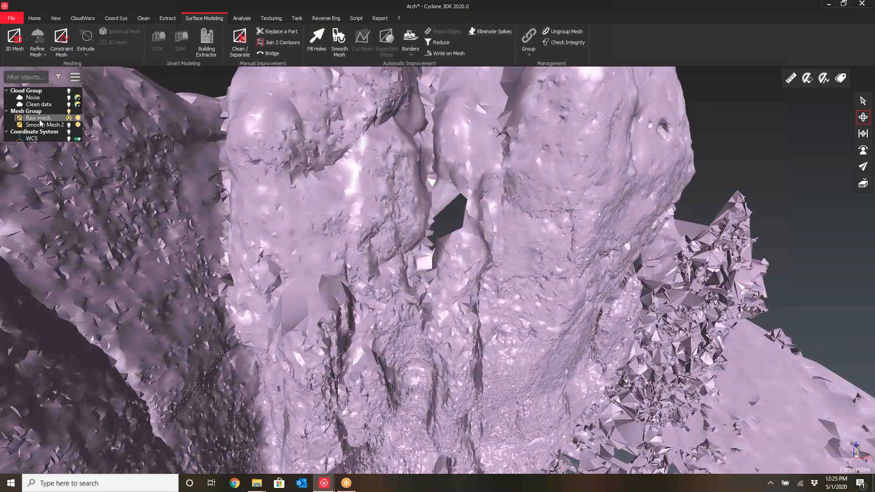
click(317, 38)
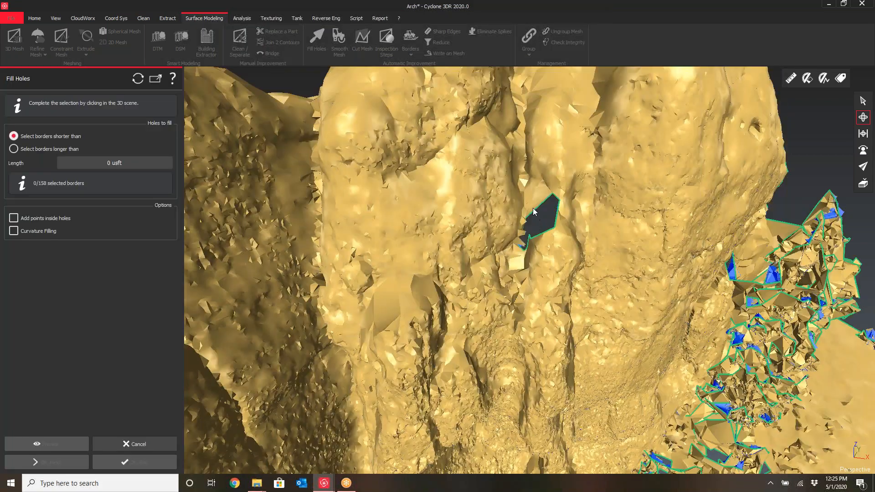
click(863, 101)
click(540, 213)
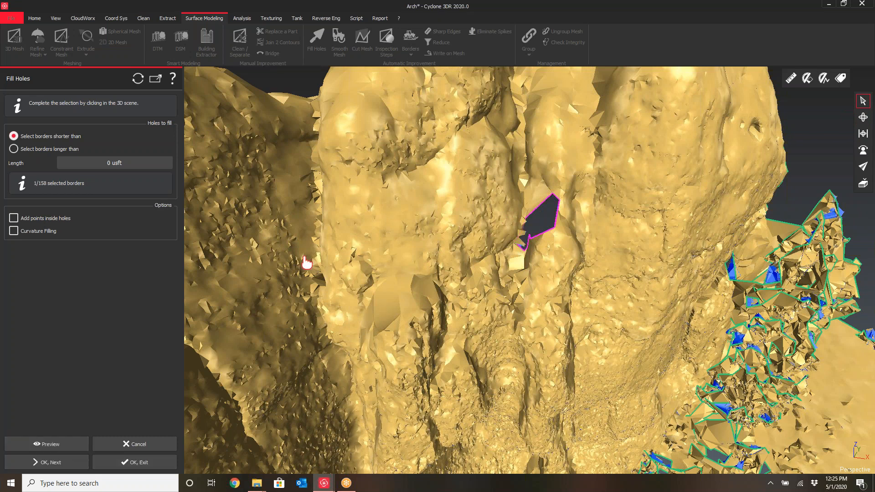
click(121, 462)
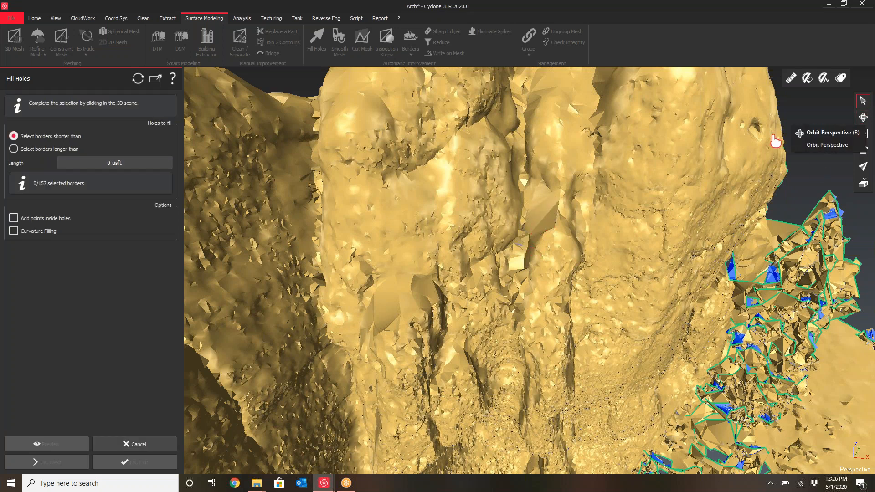
click(131, 444)
Orbit and zoom around the repaired arch mesh to inspect it from several angles
click(864, 117)
drag(570, 218, 502, 229)
scroll(446, 232, down, 4)
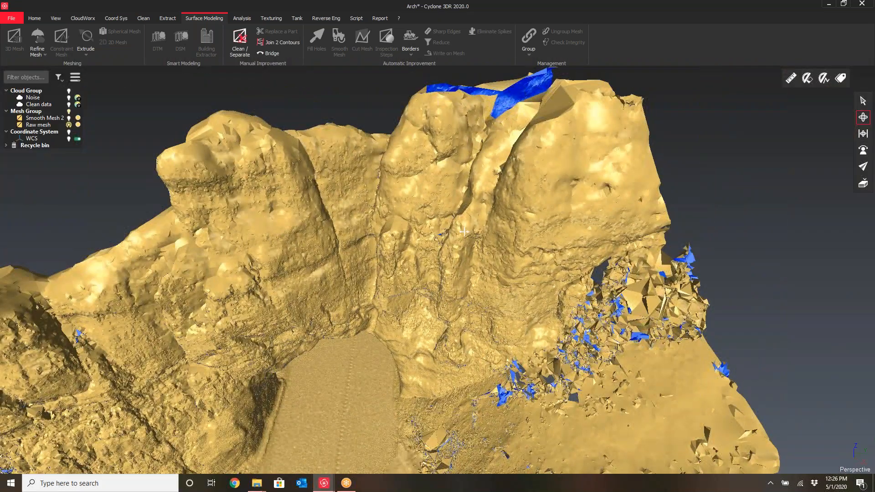
middle_drag(445, 231, 434, 347)
drag(434, 347, 440, 280)
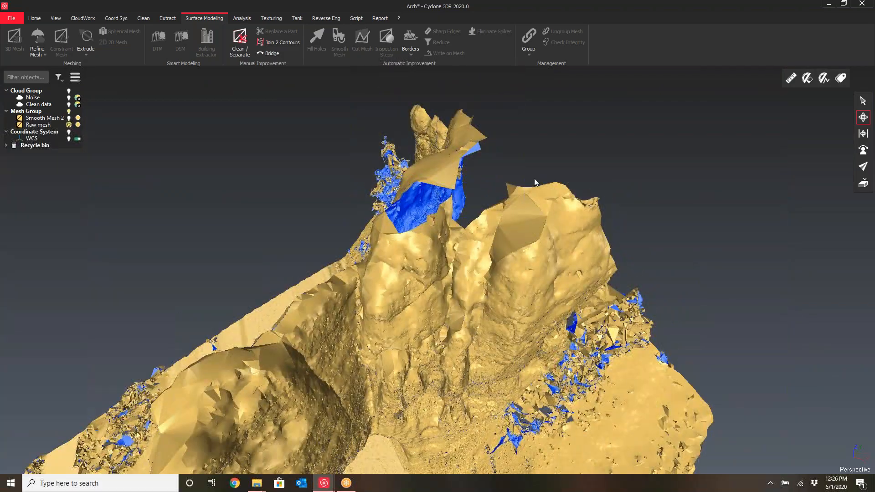
middle_drag(440, 281, 478, 194)
drag(401, 291, 422, 195)
middle_drag(422, 196, 384, 179)
drag(401, 241, 413, 228)
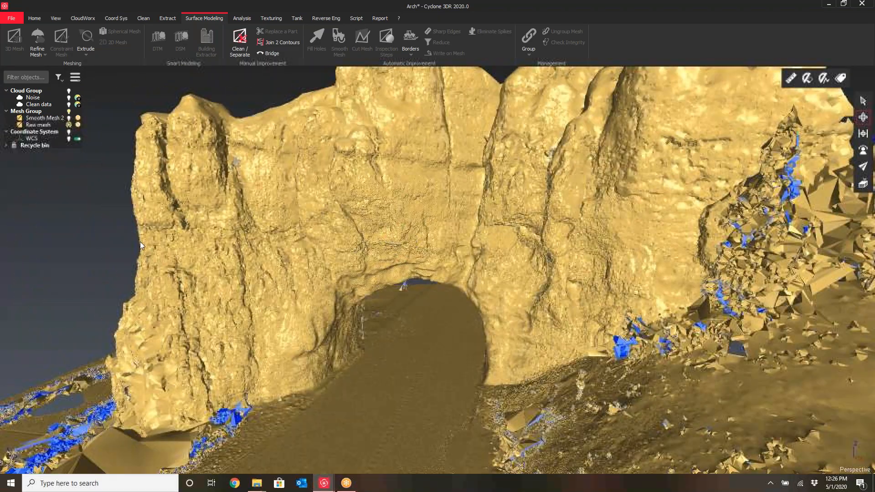
Hide the Raw mesh and toggle Smooth Mesh 2's visibility to display the smoothed arch mesh
click(69, 125)
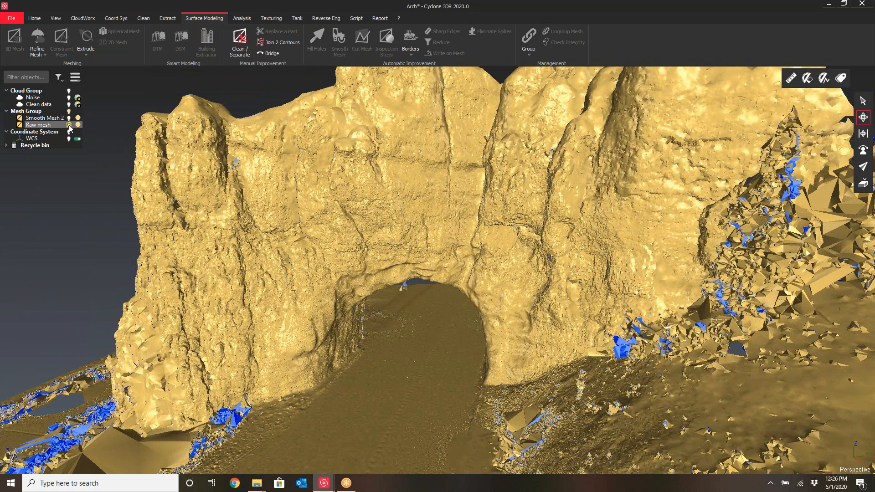
click(69, 119)
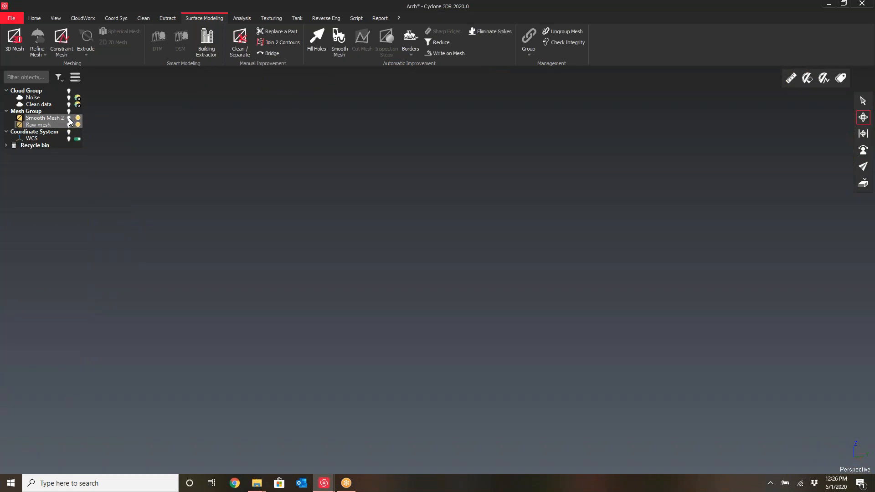
click(69, 119)
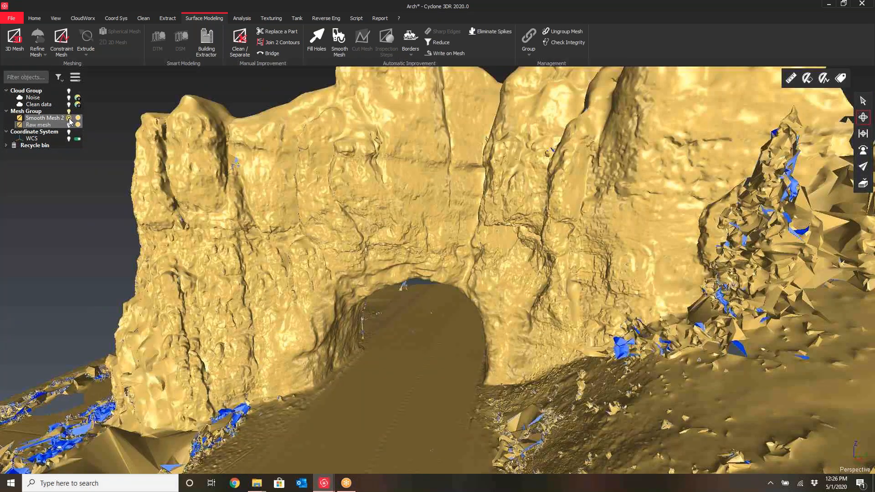
Orbit and zoom around the displayed arch mesh to inspect its surface from the front
drag(271, 289, 326, 274)
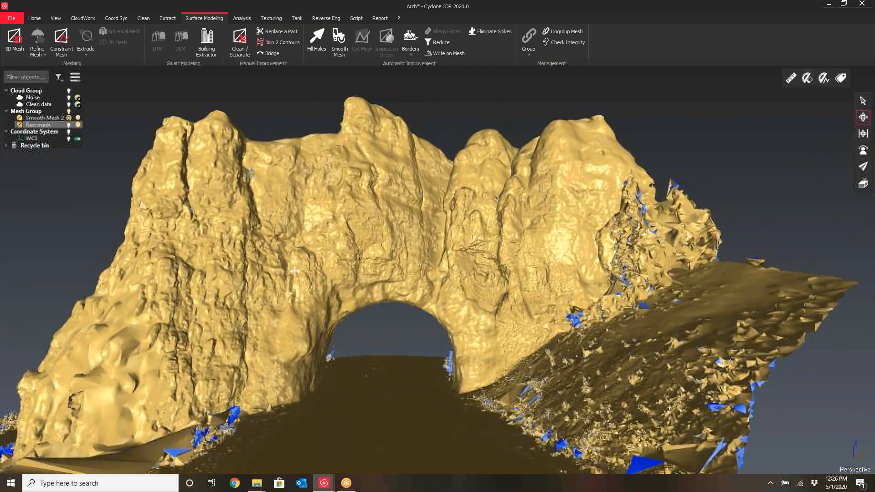
right_drag(326, 274, 383, 250)
drag(383, 250, 357, 238)
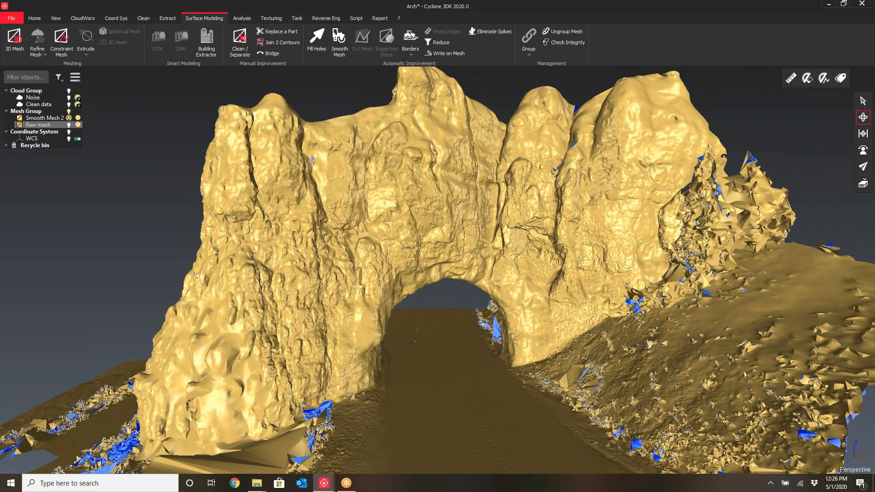
right_drag(392, 247, 336, 256)
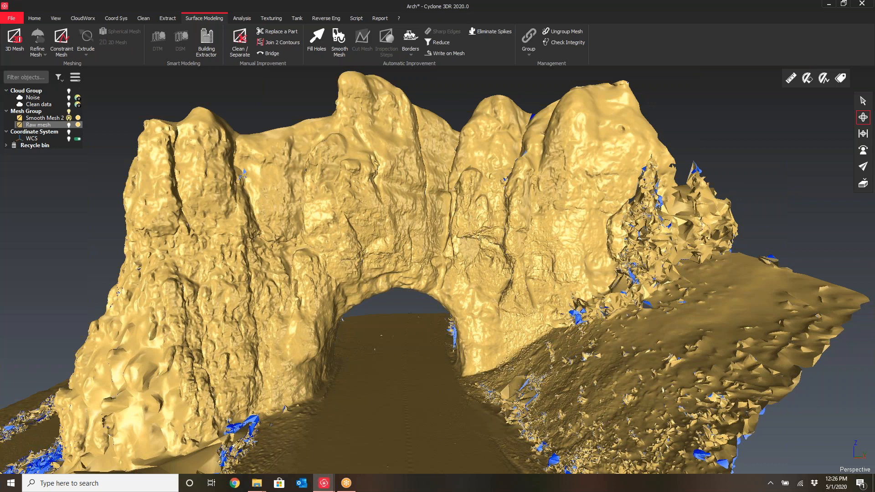
drag(404, 268, 368, 307)
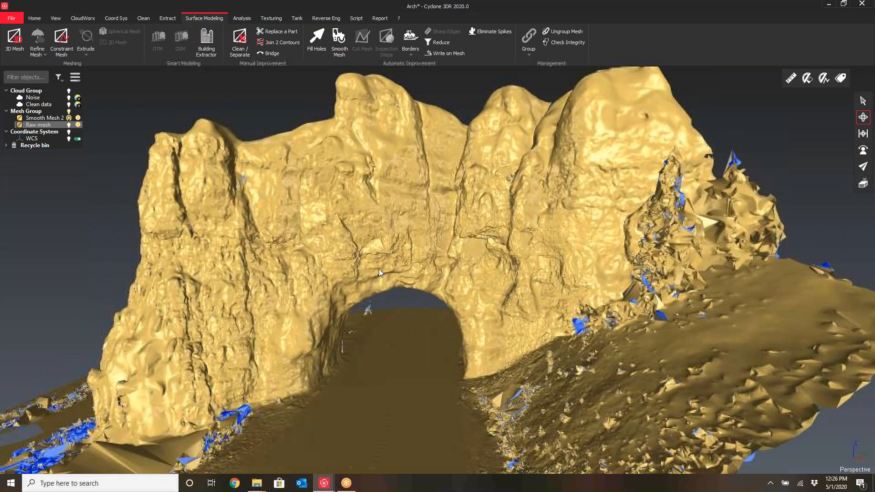
drag(310, 276, 378, 182)
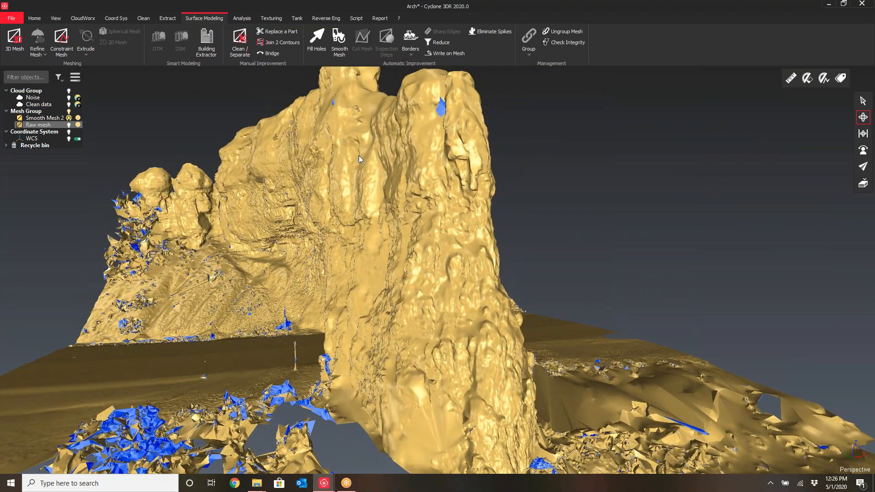
drag(388, 284, 374, 262)
scroll(372, 257, down, 4)
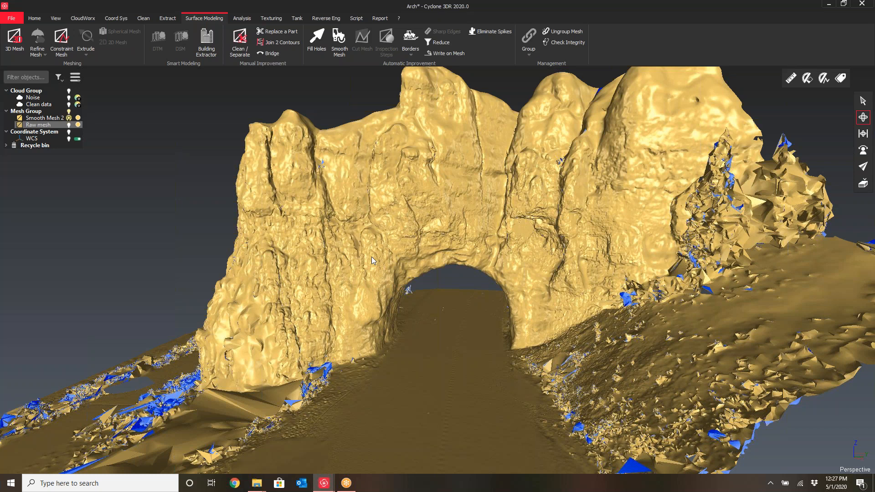
click(83, 19)
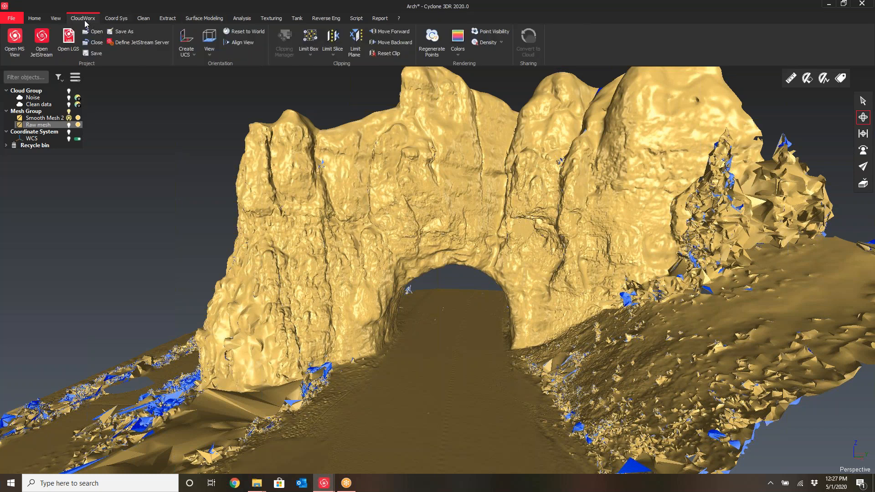
drag(426, 208, 378, 235)
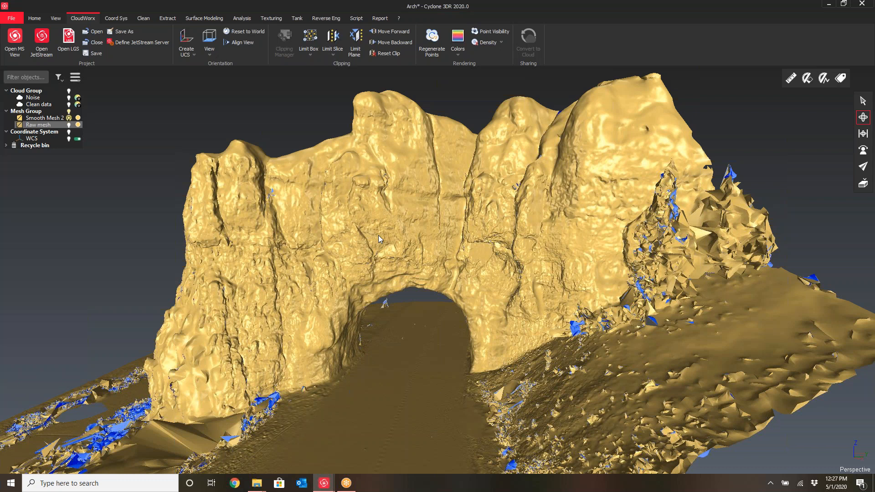
mouse_move(366, 249)
mouse_down()
mouse_move(343, 248)
mouse_move(357, 251)
mouse_up()
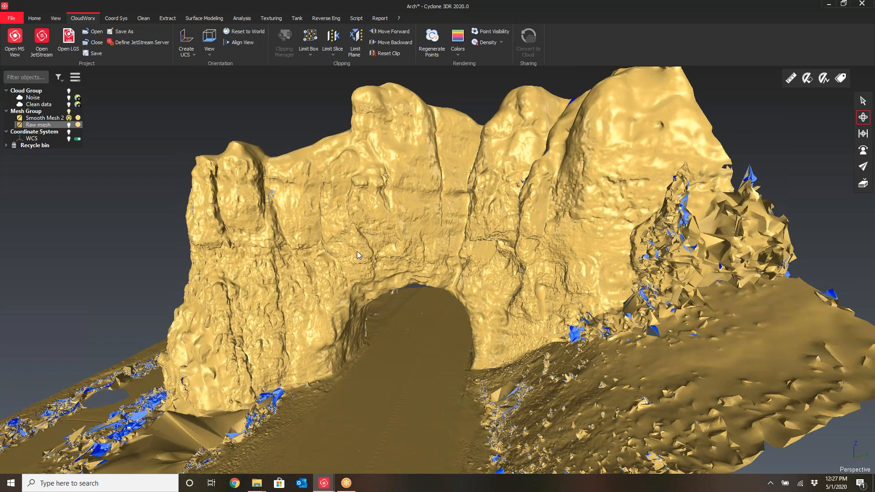
scroll(393, 212, down, 3)
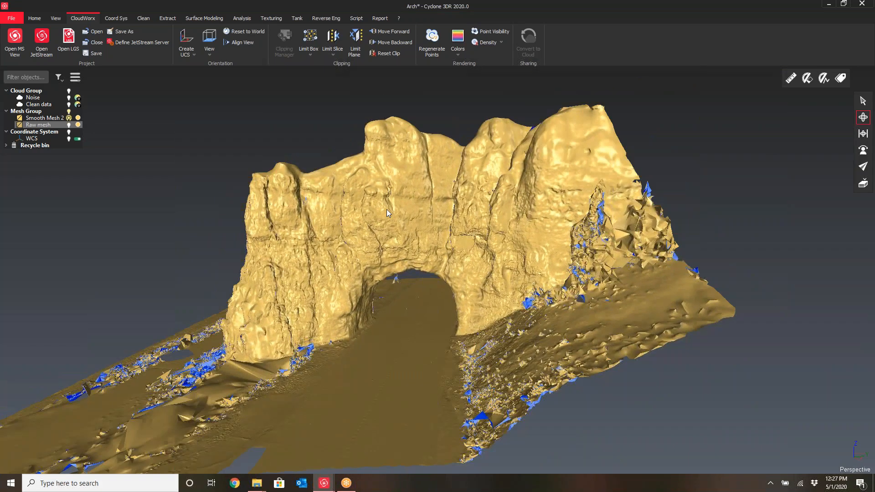
scroll(396, 227, up, 1)
middle_drag(397, 227, 439, 213)
drag(439, 212, 438, 205)
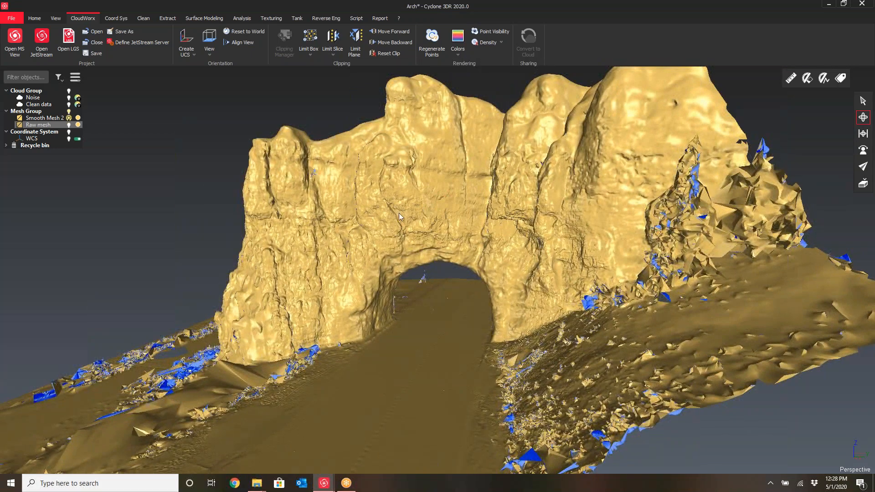
drag(363, 230, 409, 223)
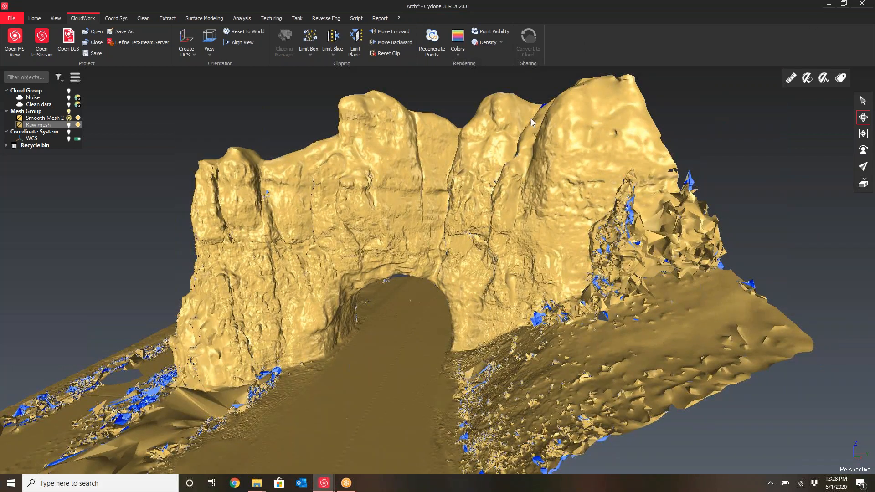
Close the Arch project without saving changes
double_click(611, 12)
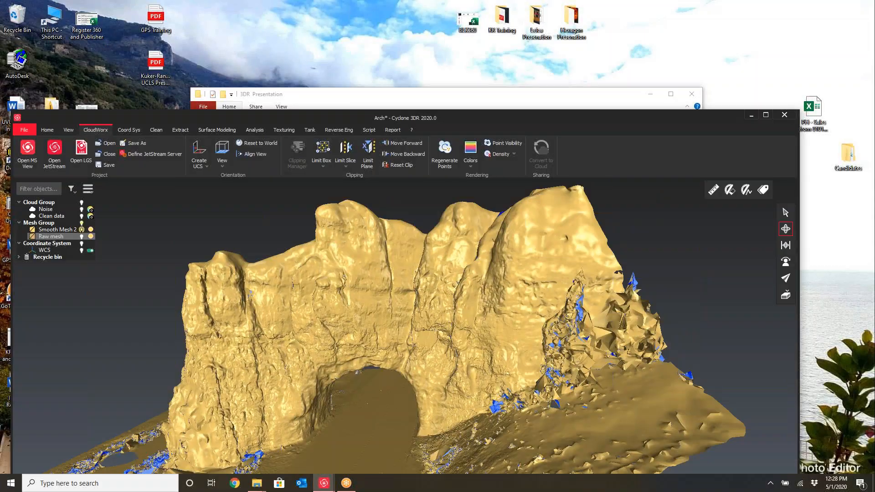
click(784, 115)
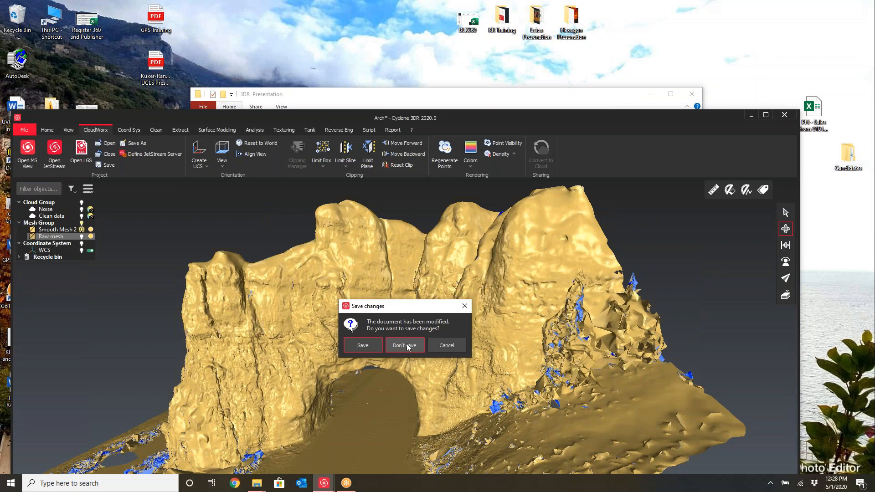
click(408, 347)
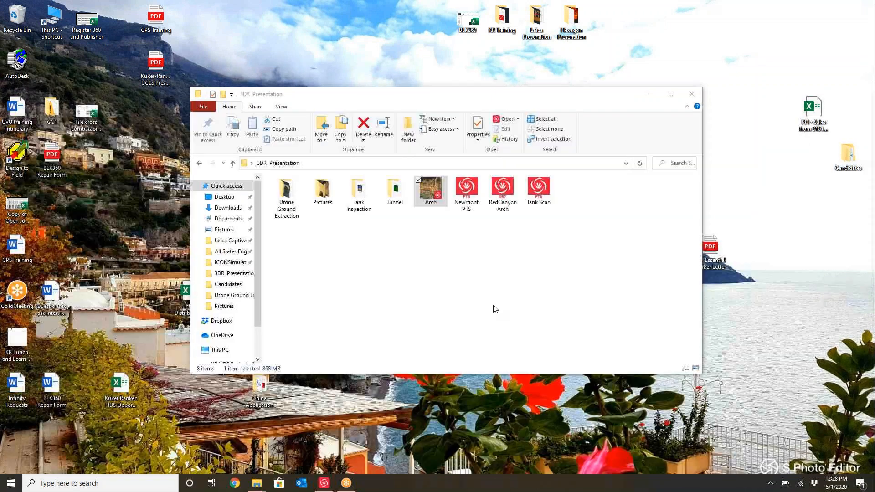
Open the Tunnel Scan project from the Tunnel folder in File Explorer and maximize its window
double_click(393, 195)
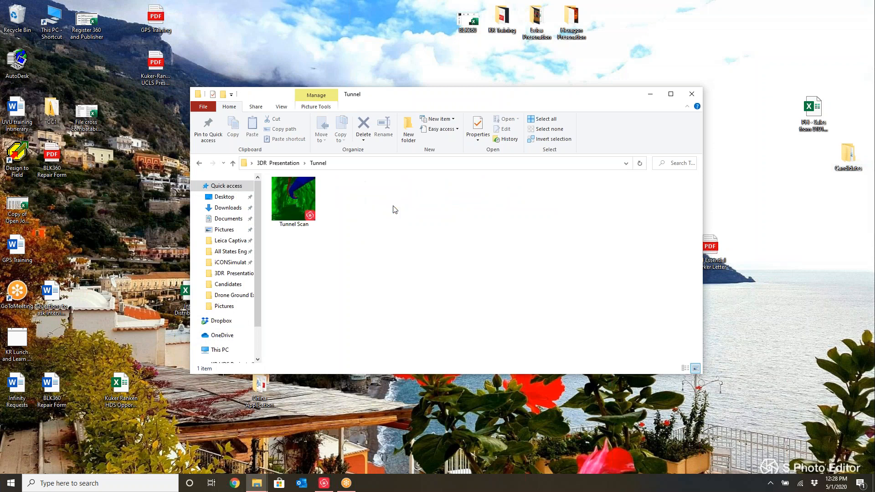
double_click(293, 200)
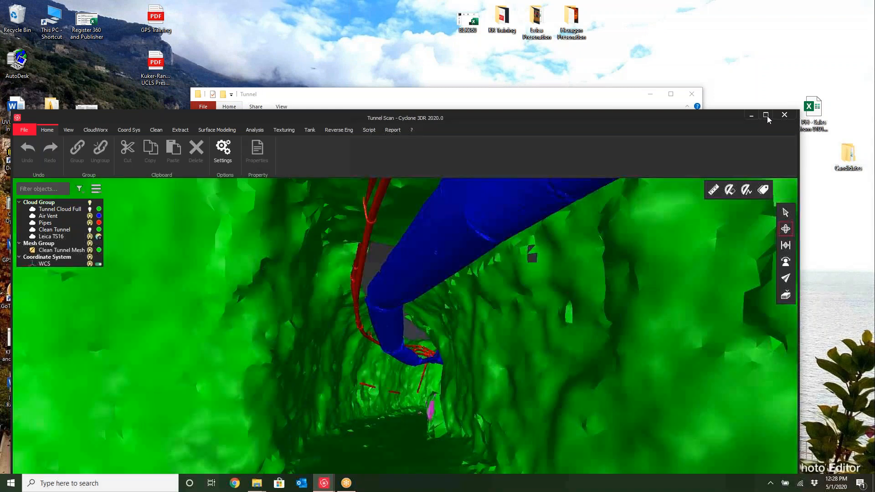
click(767, 115)
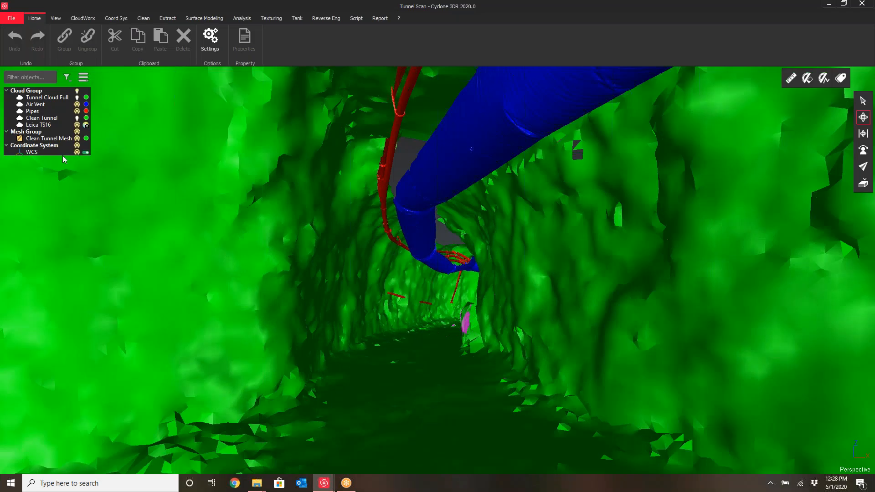
Hide the Pipes and Air Vent clouds, show Tunnel Cloud Full, and zoom out to view the whole tunnel
click(77, 111)
click(77, 105)
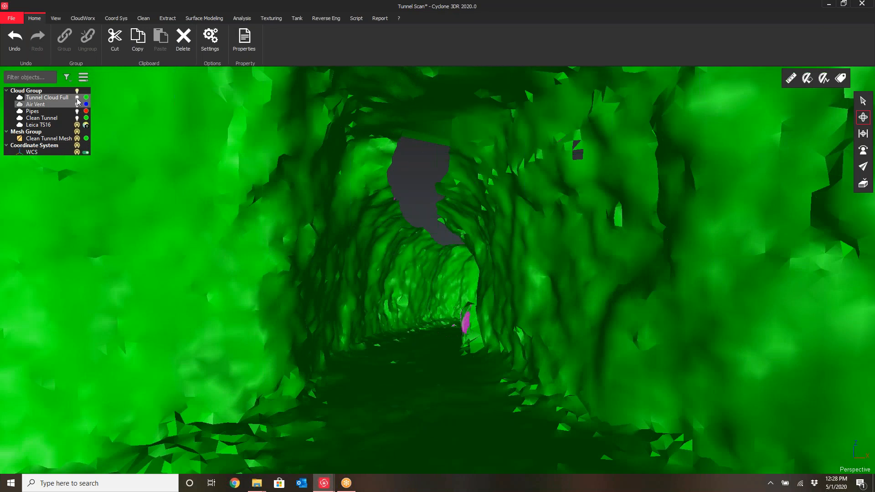
click(77, 97)
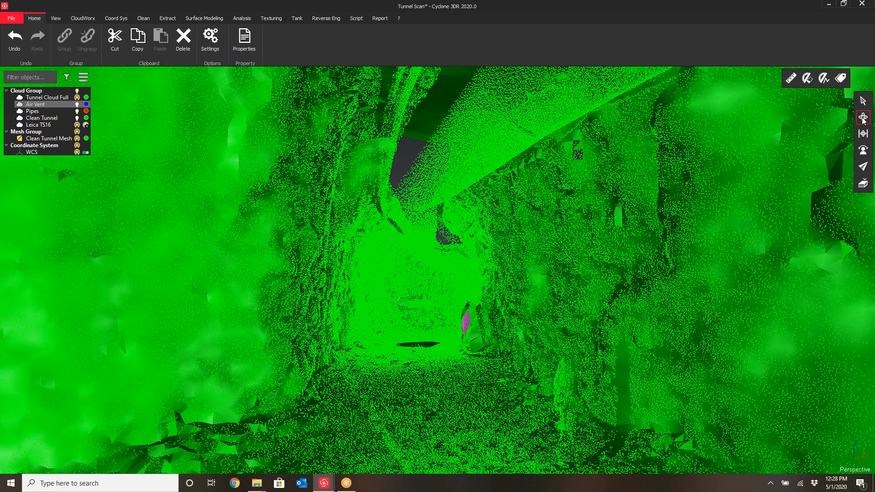
drag(377, 370, 478, 347)
scroll(484, 333, down, 5)
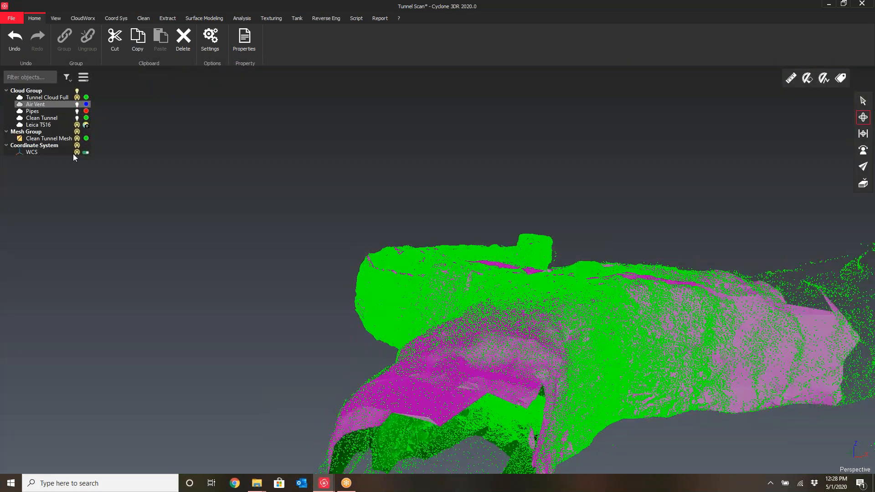
scroll(110, 157, down, 3)
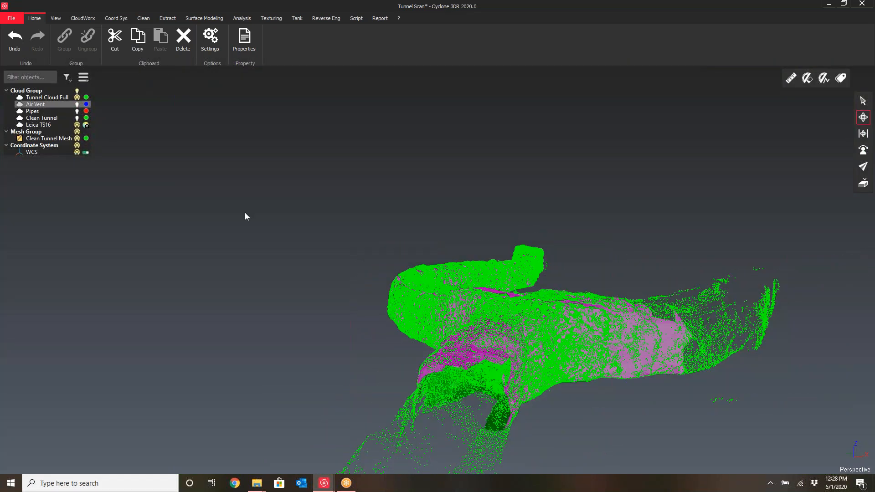
Orbit around the tunnel cloud and mesh to inspect the tunnel from several sides
drag(451, 292, 506, 307)
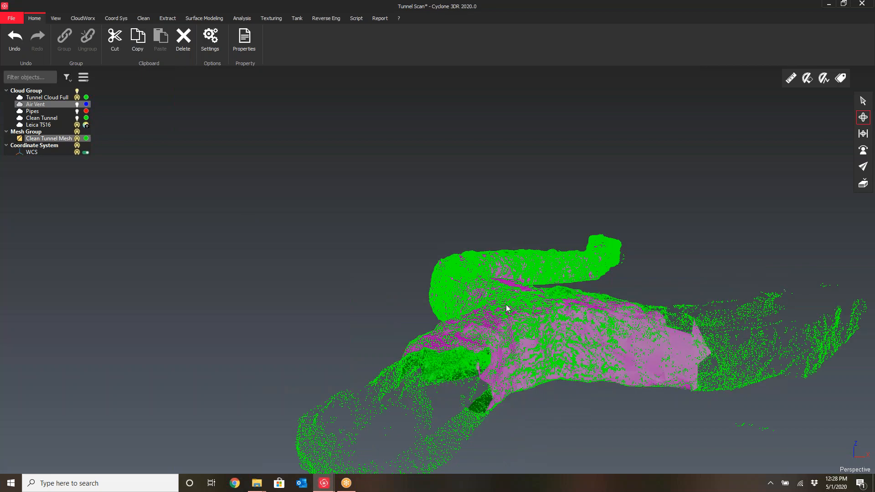
key(h)
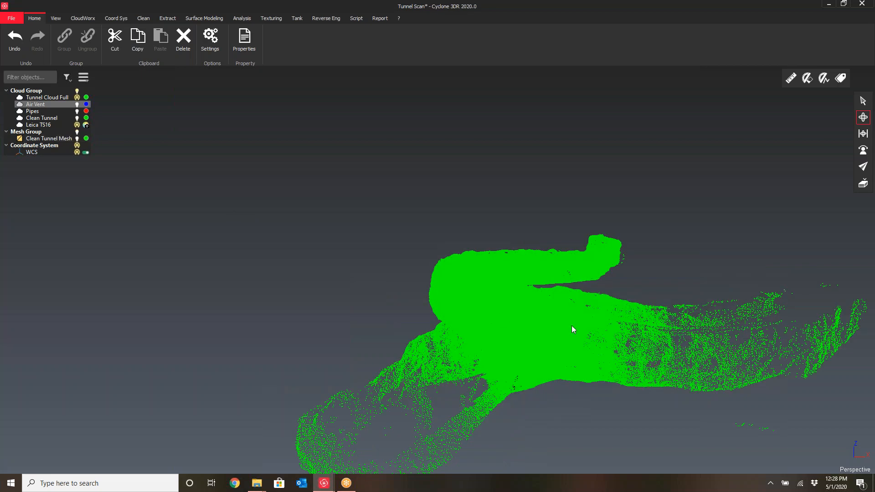
drag(561, 335, 592, 302)
middle_drag(591, 304, 401, 272)
drag(415, 285, 420, 264)
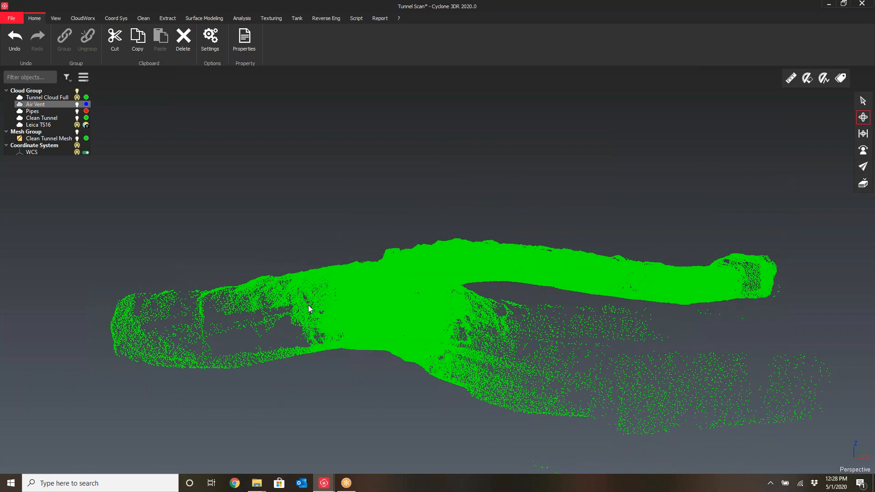
drag(309, 305, 253, 337)
Zoom into the tunnel interior to inspect the walls and the air vent
scroll(258, 342, up, 10)
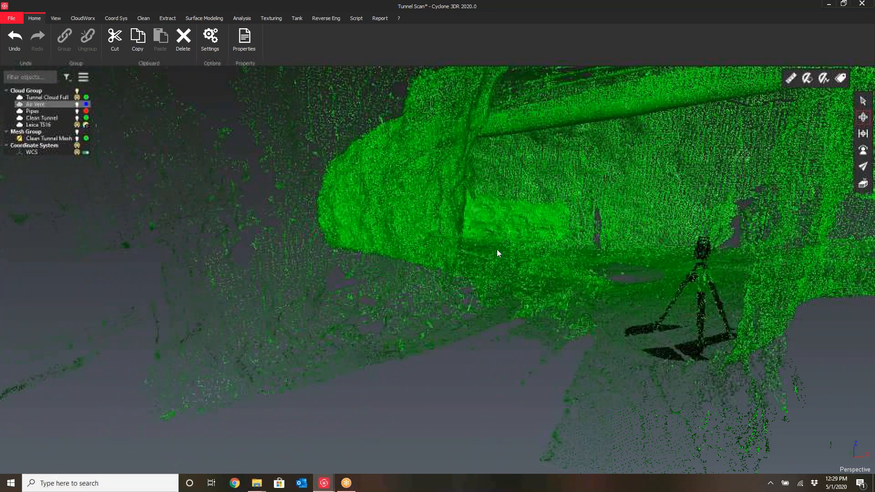
scroll(574, 241, up, 5)
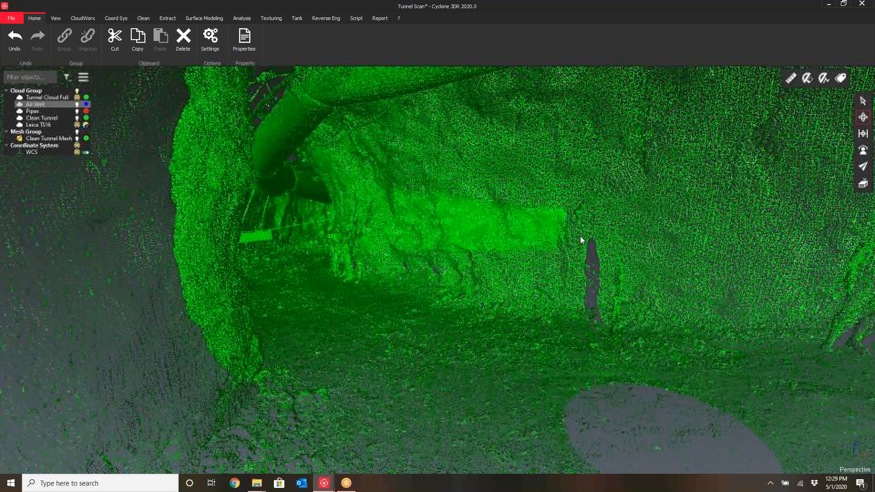
drag(580, 238, 510, 256)
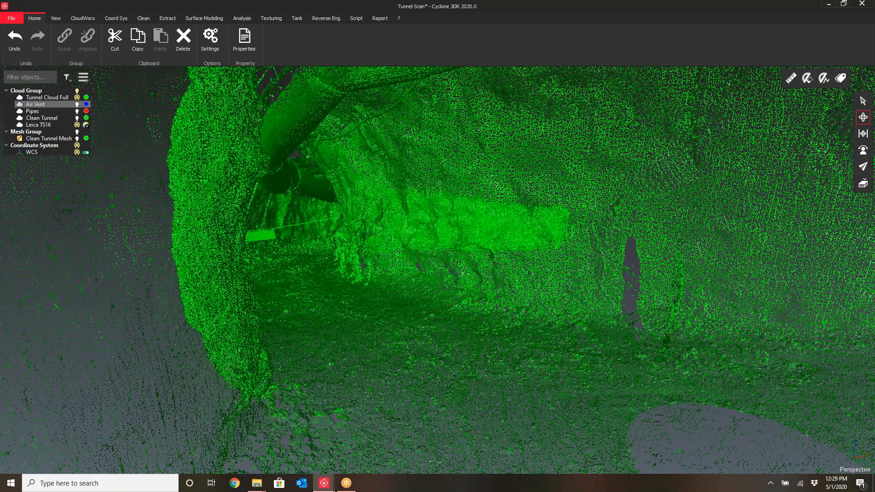
scroll(474, 254, up, 5)
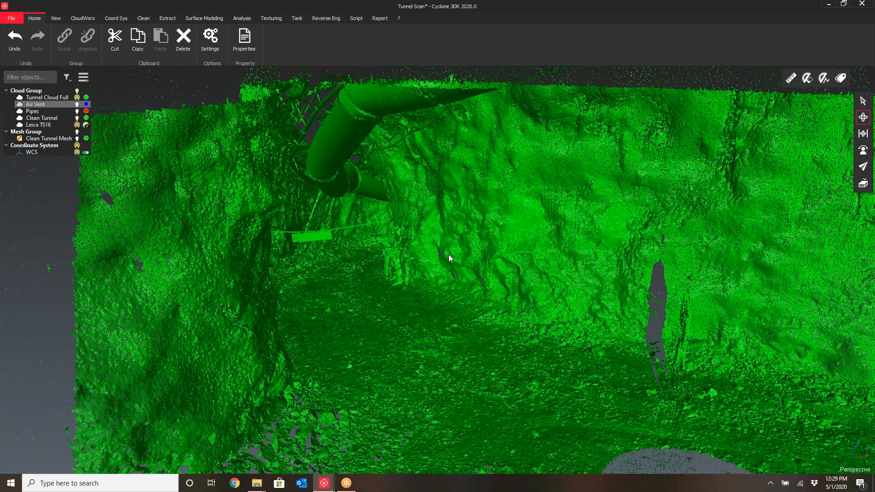
scroll(448, 255, up, 3)
scroll(446, 265, up, 2)
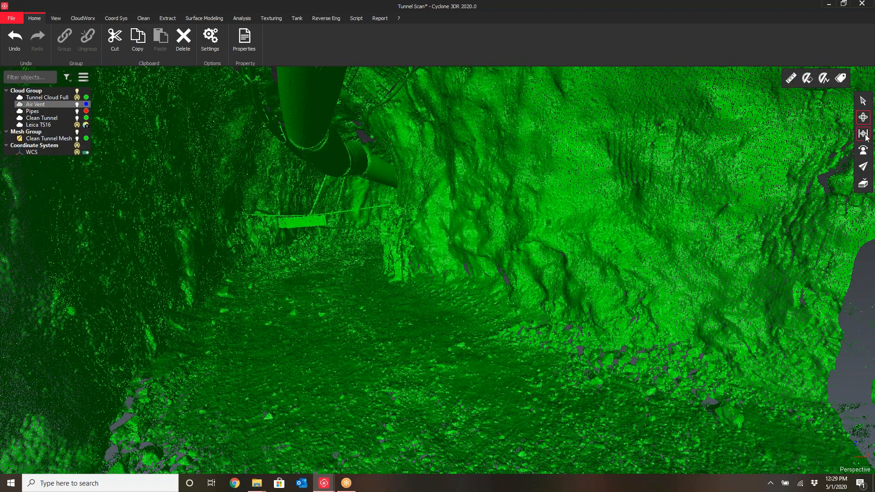
Switch to walk navigation and move through the tunnel to inspect the equipment and workers
click(864, 151)
drag(417, 295, 496, 319)
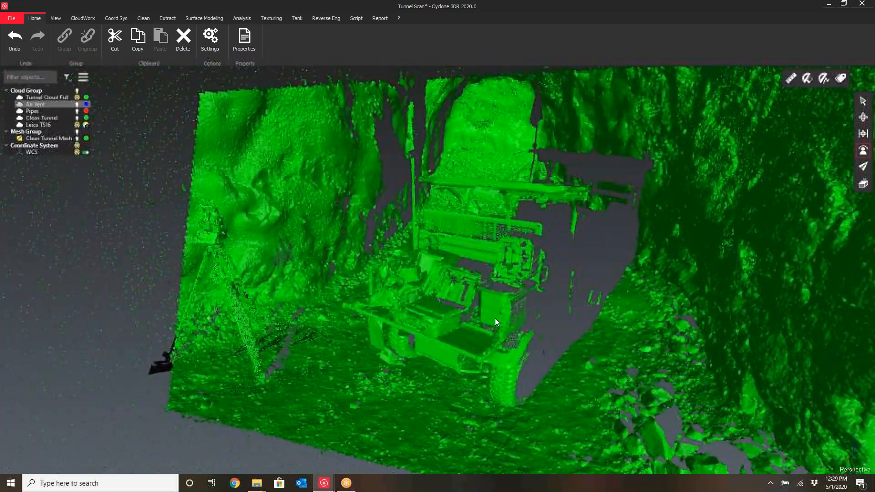
scroll(346, 228, up, 3)
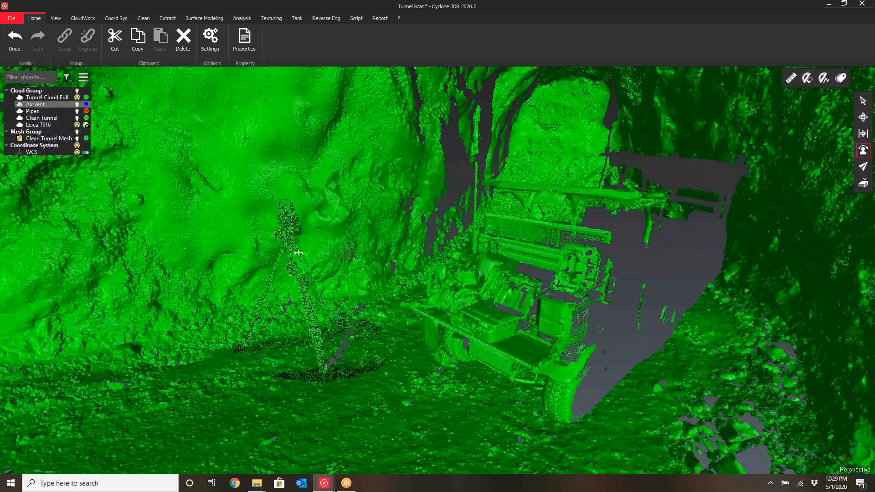
drag(297, 250, 272, 228)
drag(312, 278, 360, 245)
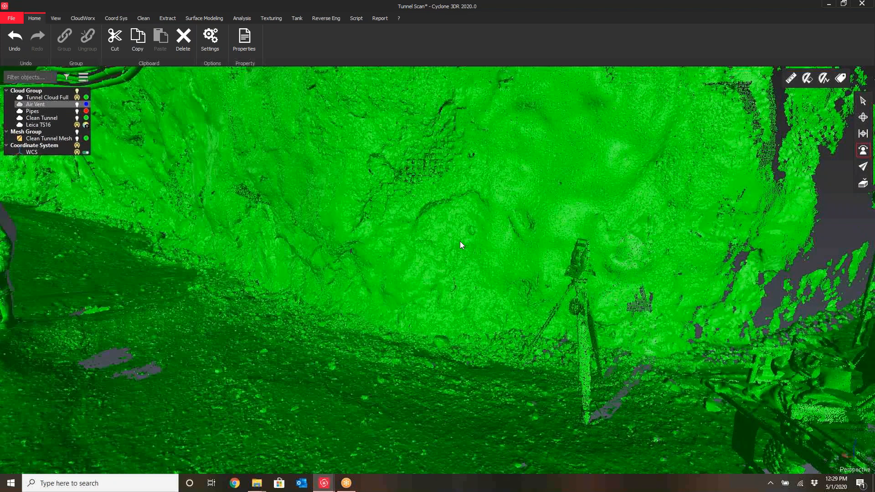
drag(456, 241, 477, 247)
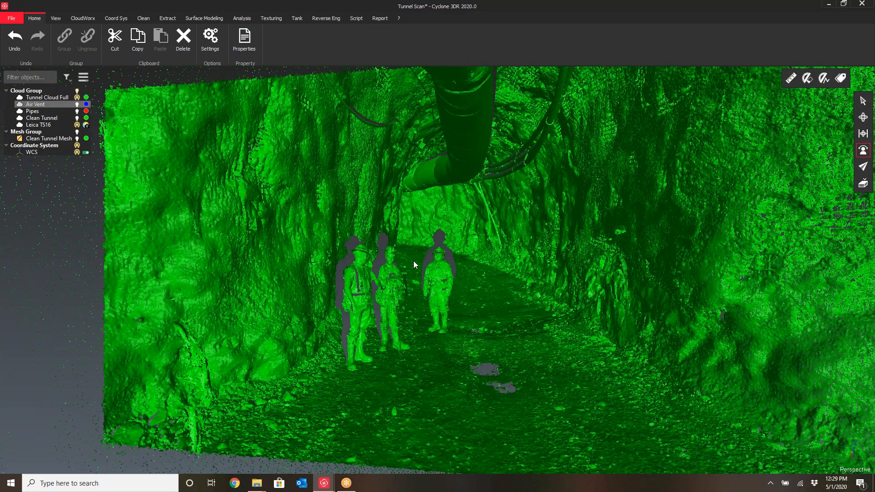
drag(437, 318, 501, 312)
drag(360, 308, 476, 289)
drag(356, 292, 515, 276)
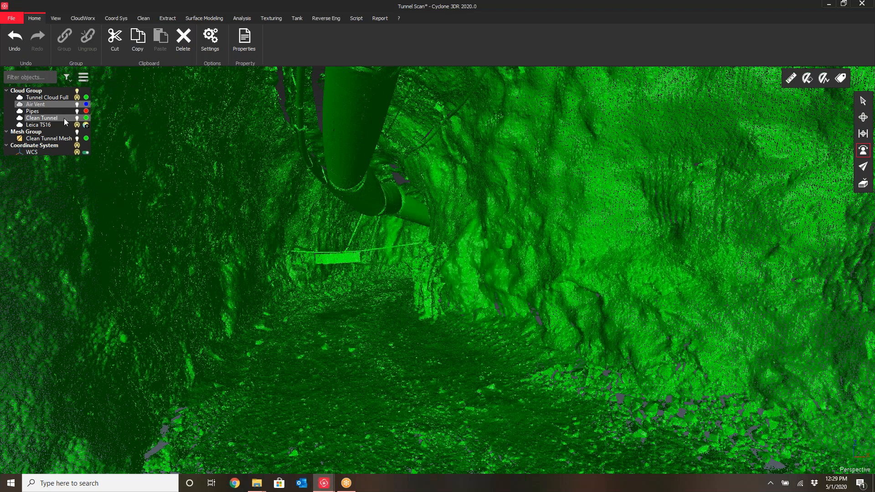
Show the Air Vent, Pipes and Clean Tunnel clouds one by one, then return to showing only Tunnel Cloud Full
click(77, 98)
click(77, 104)
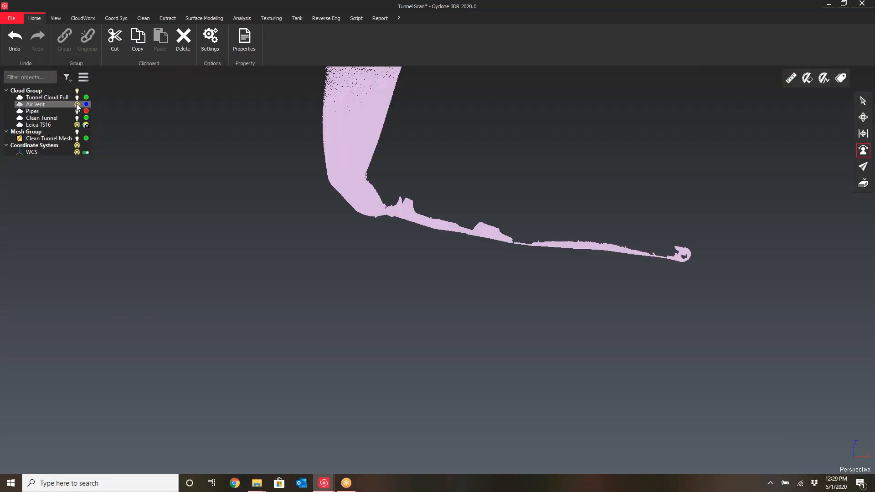
click(51, 112)
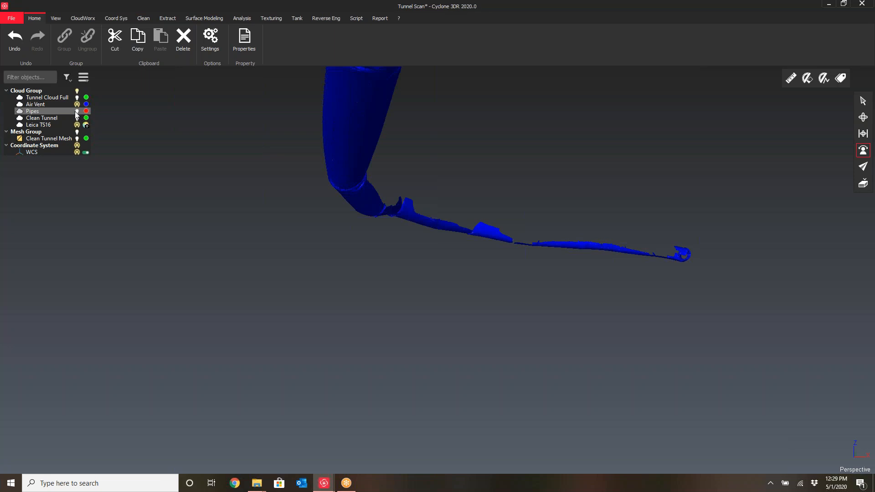
click(76, 111)
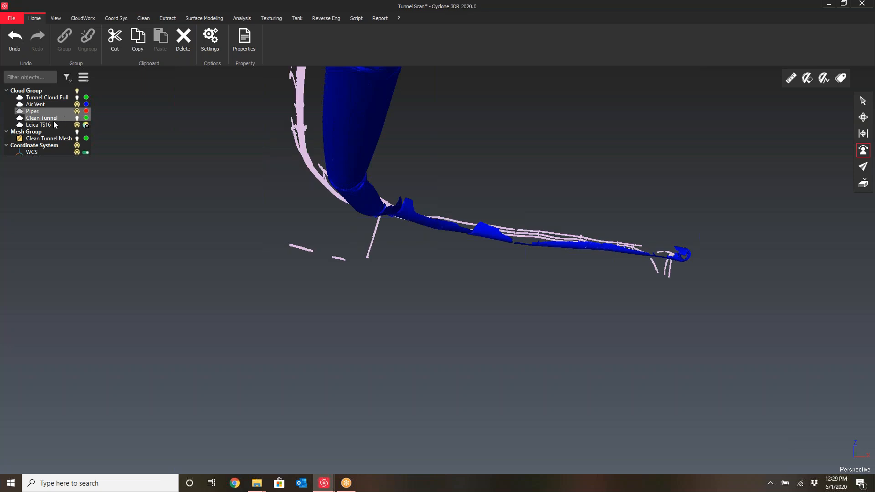
click(77, 118)
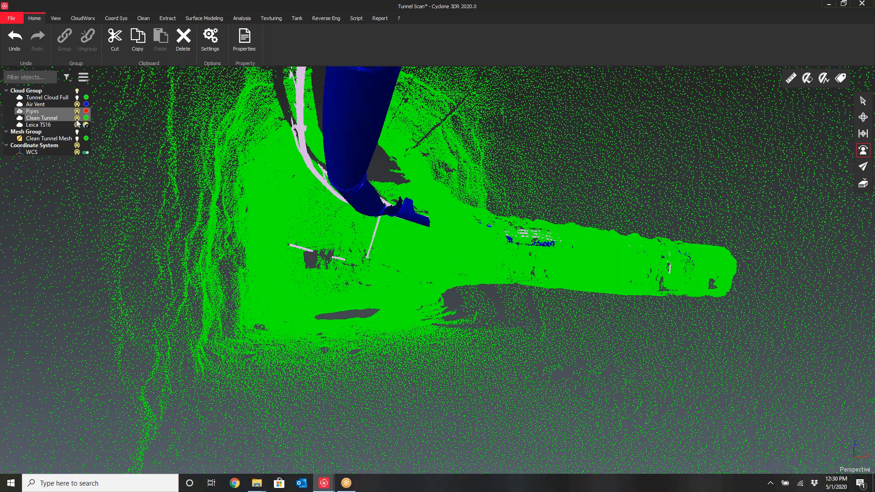
click(76, 118)
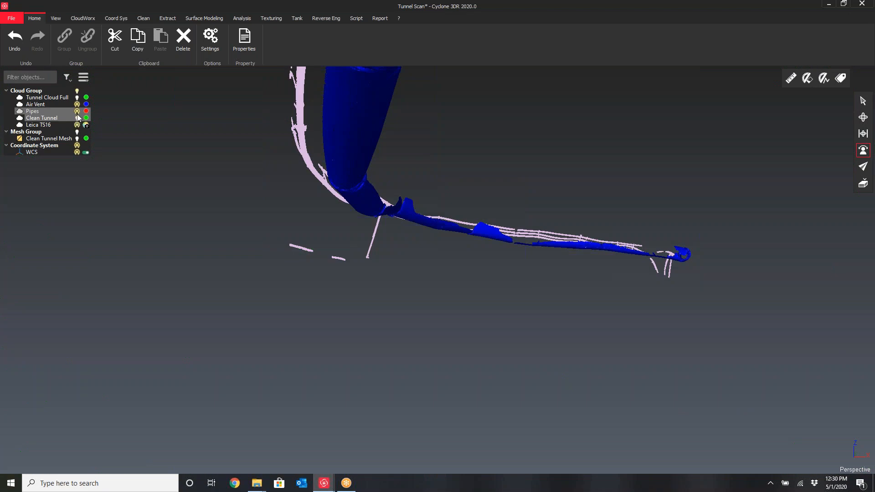
click(77, 111)
click(77, 105)
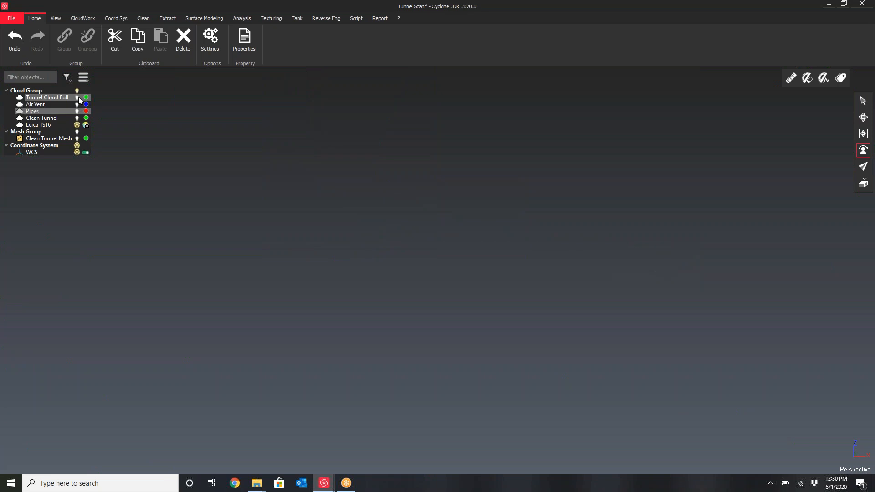
click(77, 97)
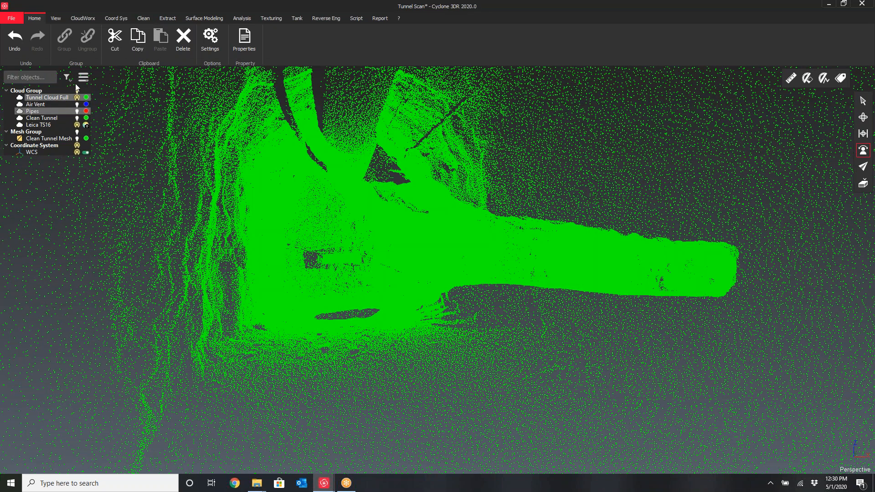
Select Tunnel Cloud Full and start the Distance segmentation command
click(50, 97)
click(144, 18)
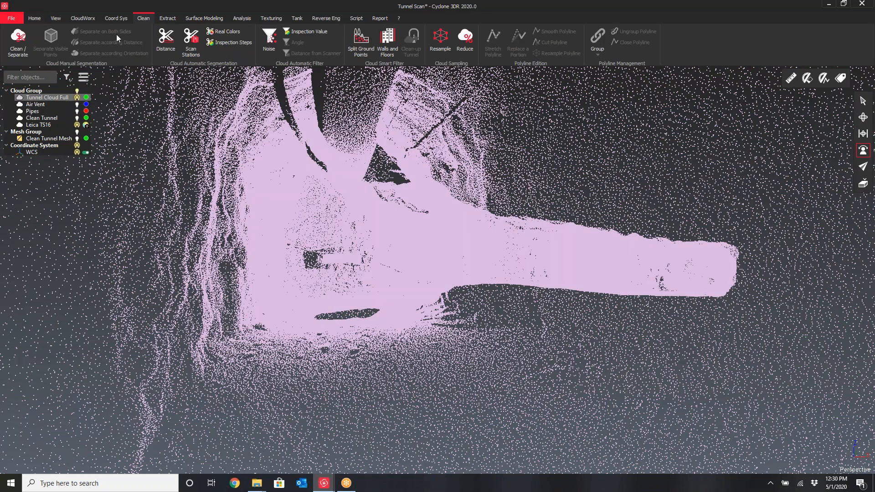
click(169, 35)
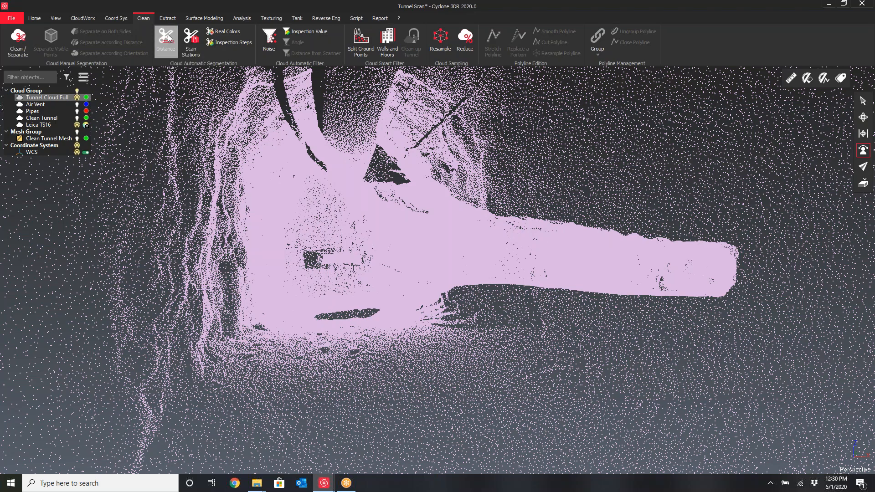
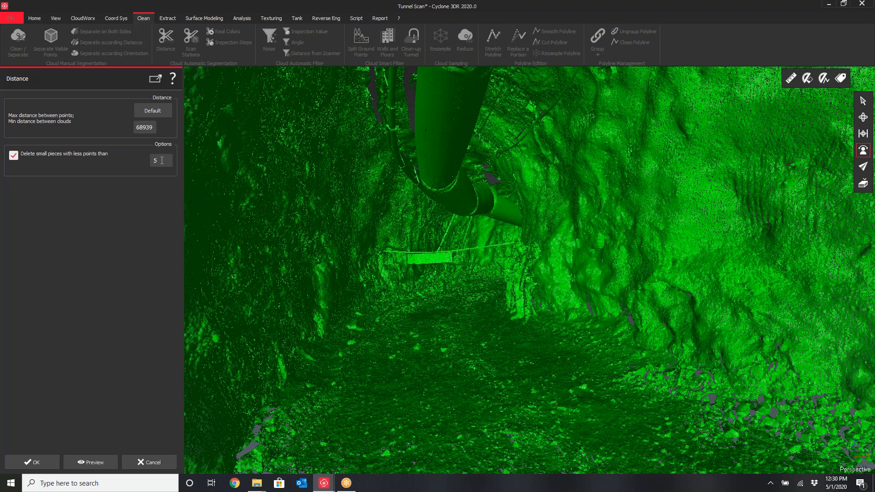
drag(162, 161, 147, 164)
text(1000)
key(BackSpace)
key(BackSpace)
key(BackSpace)
text(50)
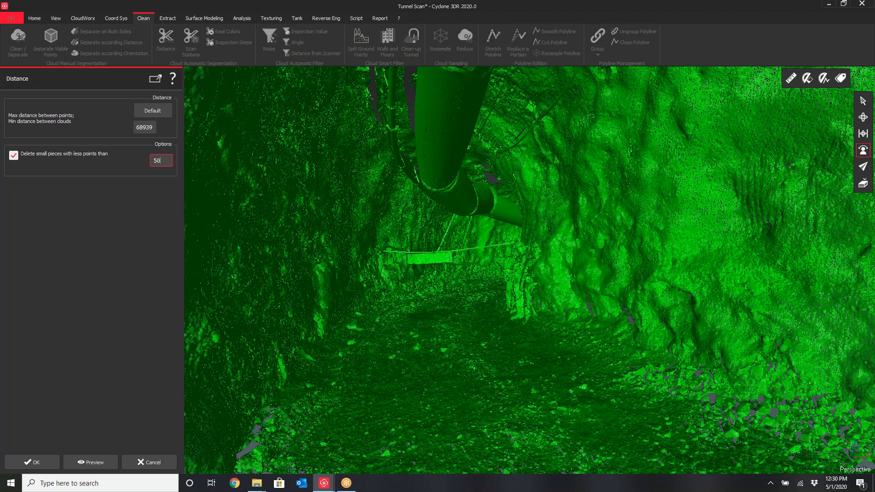
click(155, 463)
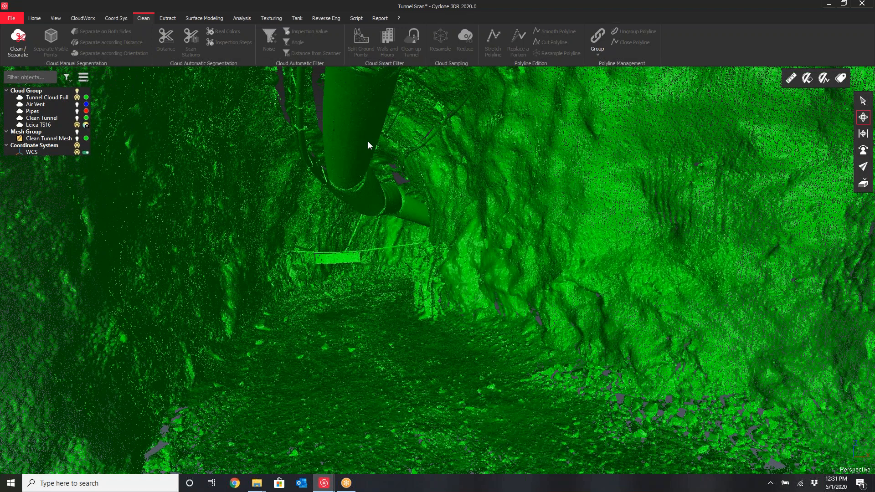
Hide the Tunnel Cloud Full point cloud
drag(368, 141, 352, 136)
scroll(349, 169, up, 3)
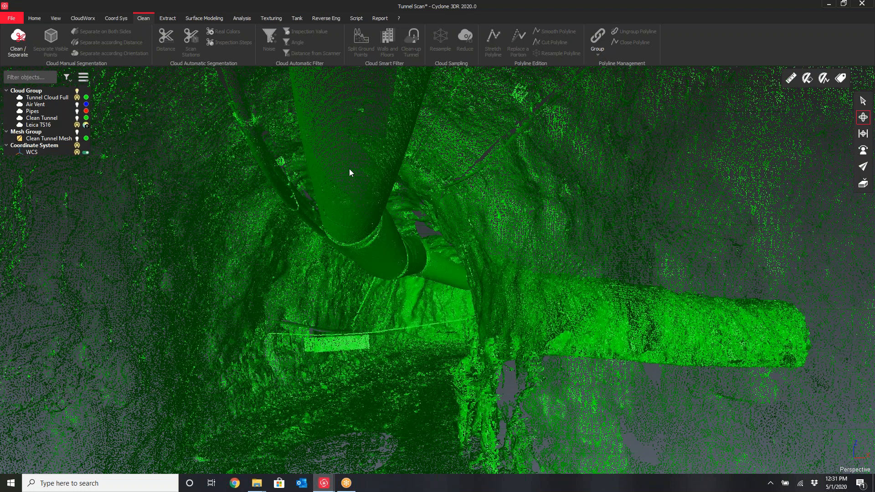
drag(349, 168, 371, 89)
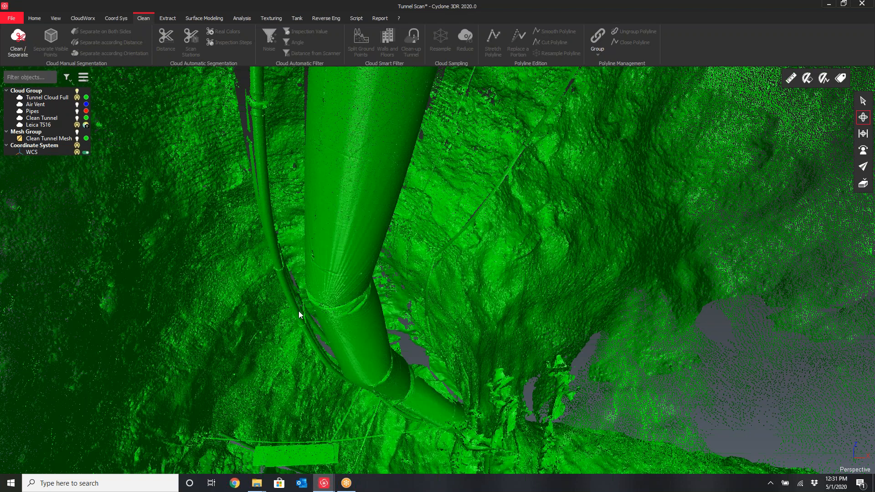
drag(299, 311, 315, 327)
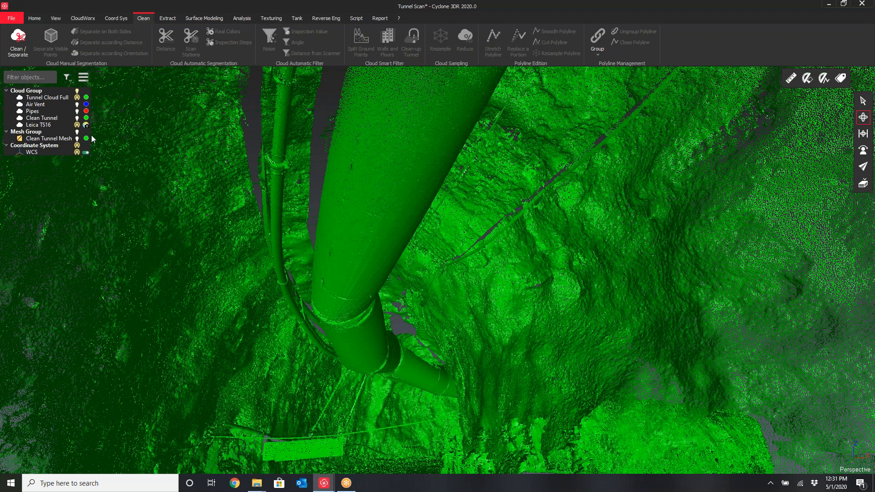
click(77, 97)
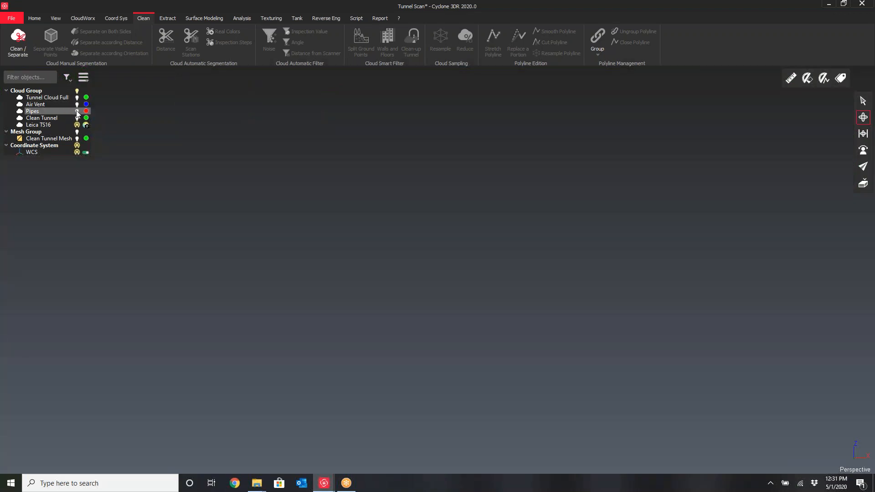
Show the Pipes cloud on its own to inspect it, then hide it again
click(77, 110)
drag(223, 196, 281, 278)
middle_drag(415, 326, 335, 289)
drag(361, 297, 398, 303)
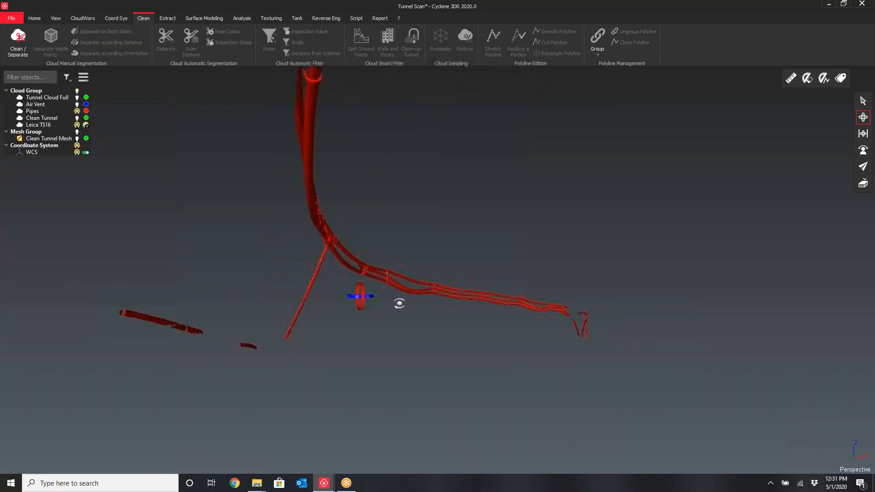
click(77, 111)
Show the Air Vent cloud to inspect it, then hide it again
click(76, 103)
drag(409, 225, 351, 254)
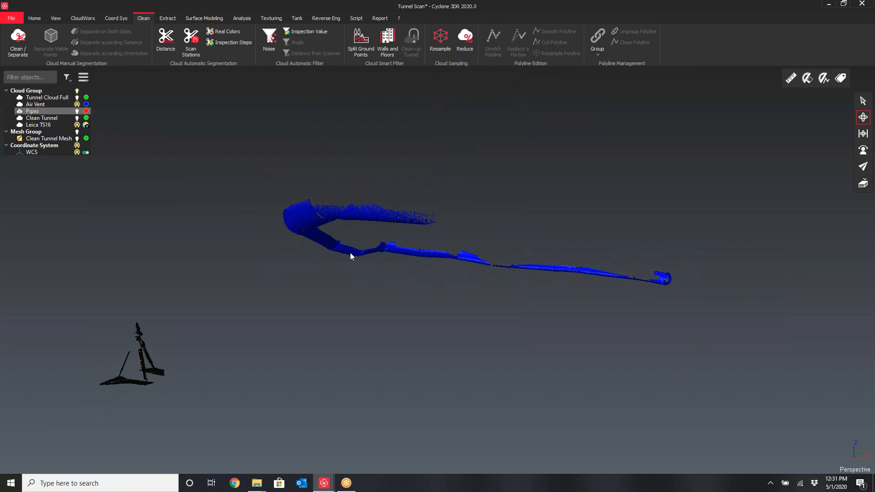
click(77, 104)
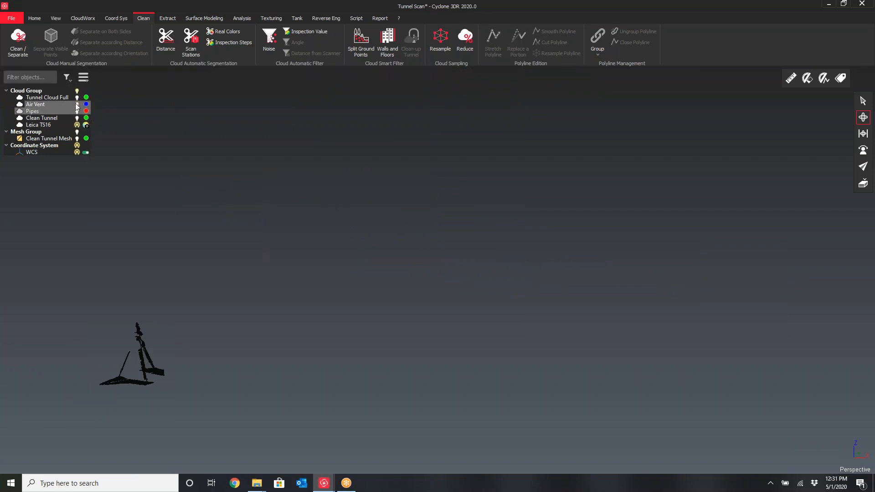
Hide the Leica TS16 scanner object
scroll(141, 353, up, 10)
scroll(133, 350, down, 5)
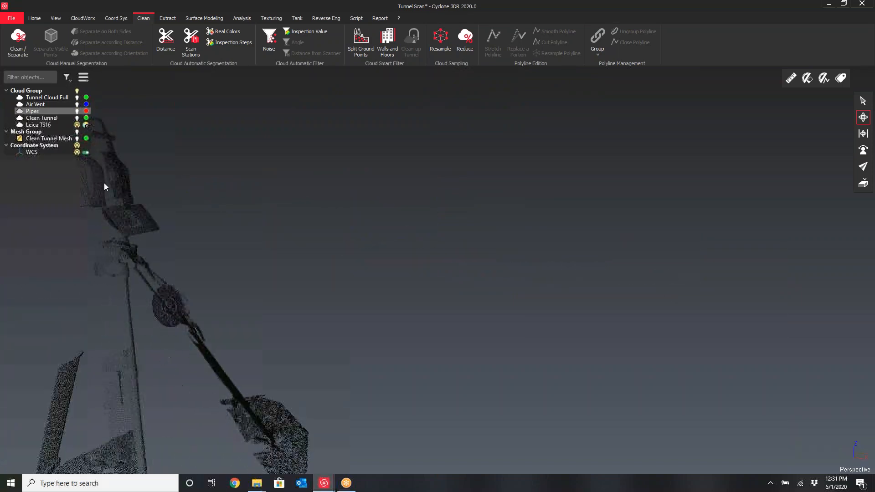
click(77, 125)
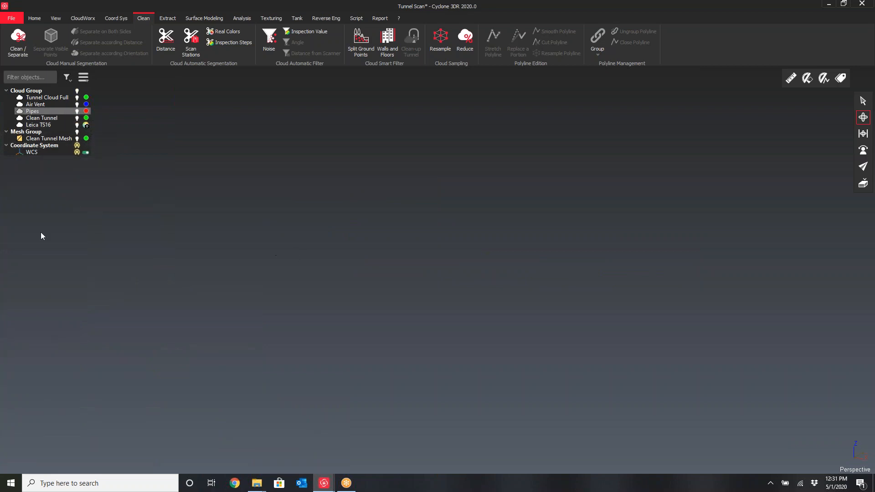
Show the Clean Tunnel cloud in the scene
click(77, 119)
drag(548, 155, 506, 191)
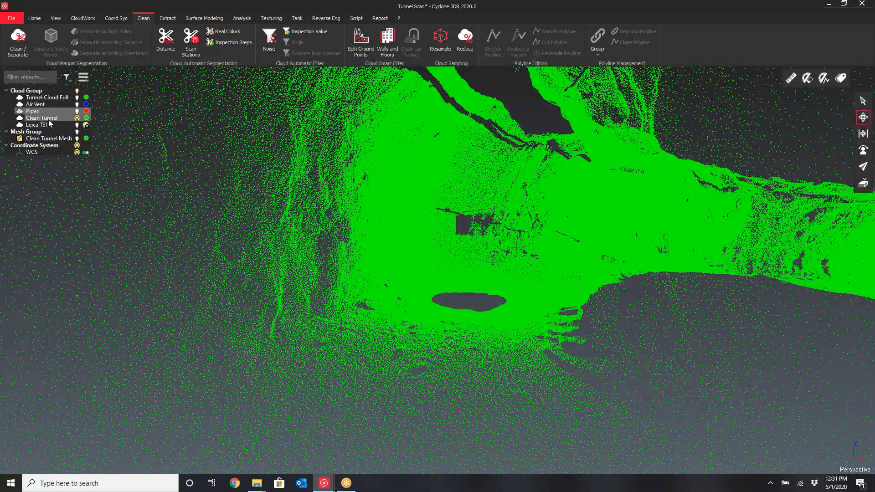
click(48, 119)
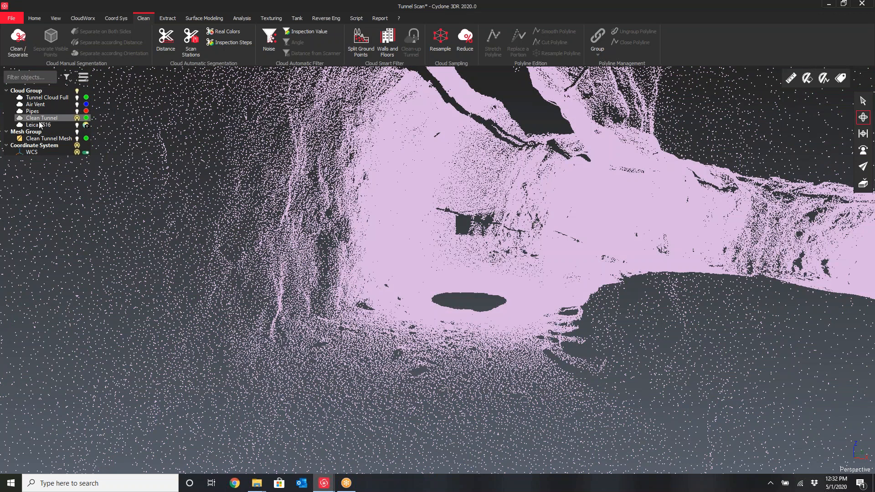
click(33, 112)
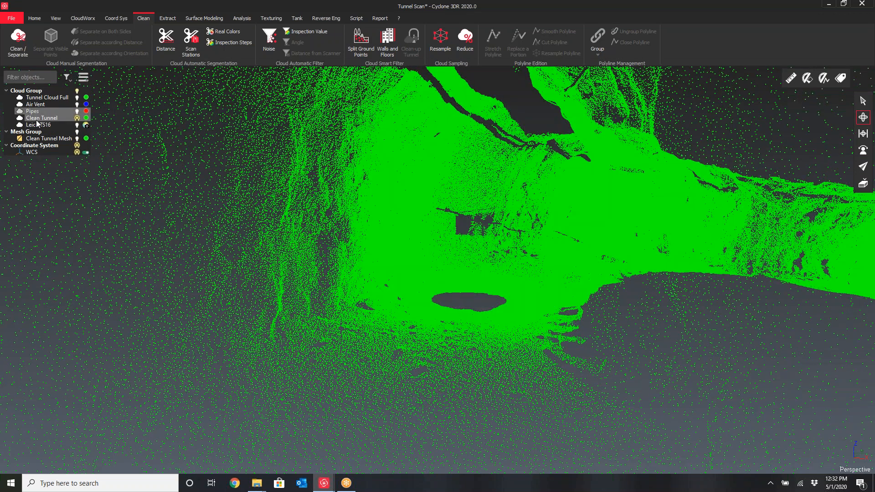
Switch the Clean Tunnel cloud's representation to Flat
click(38, 120)
right_click(39, 122)
mouse_move(70, 337)
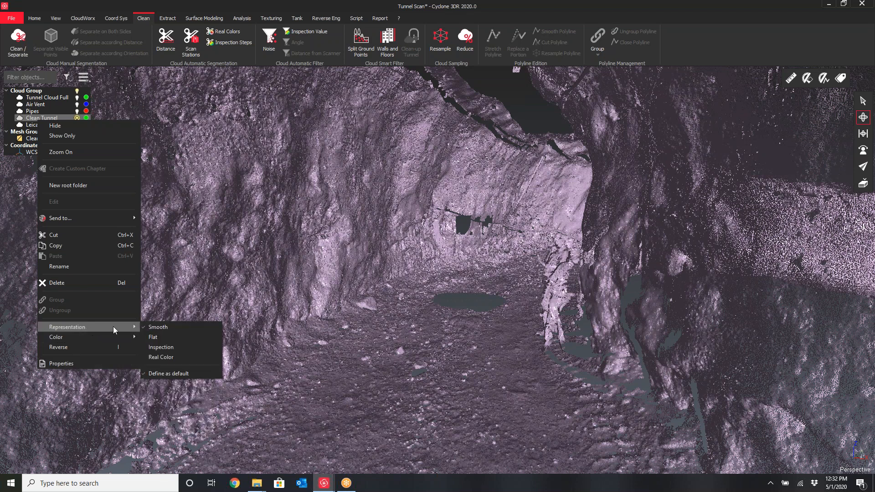
click(155, 336)
mouse_move(543, 329)
mouse_down()
mouse_move(564, 332)
mouse_move(537, 328)
mouse_up()
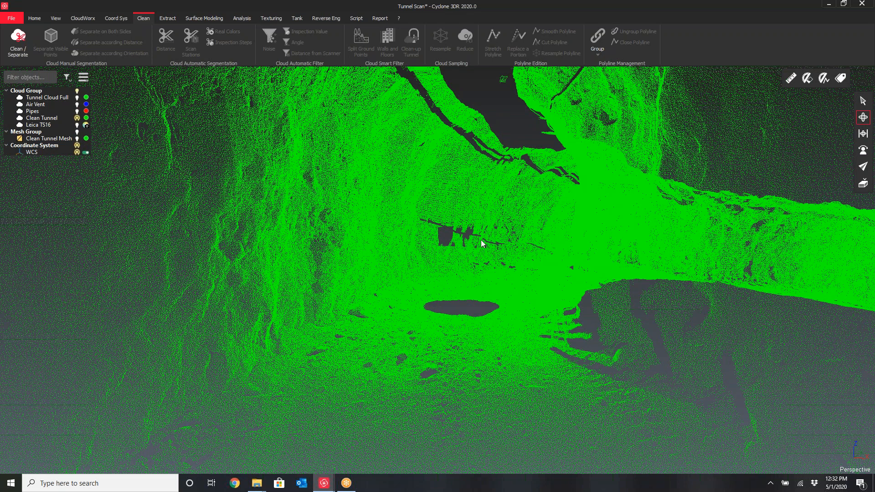
Switch the Clean Tunnel cloud's representation back to Smooth
click(42, 119)
right_click(41, 120)
mouse_move(86, 323)
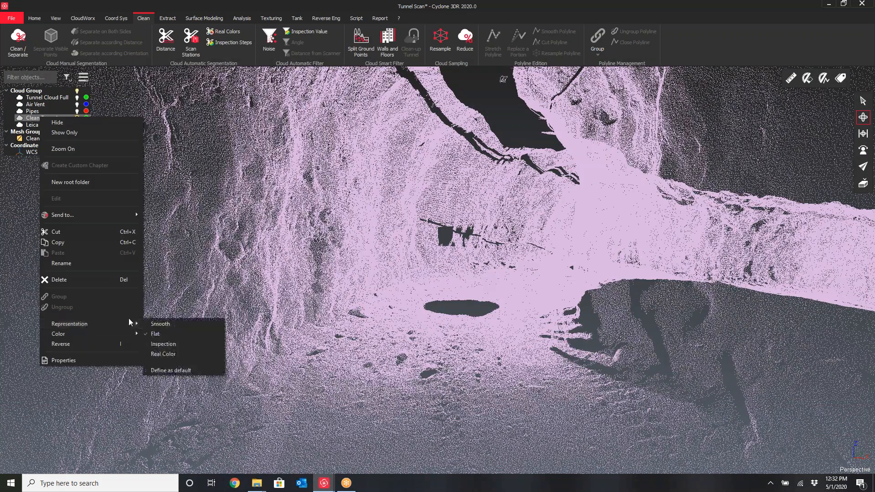
click(163, 324)
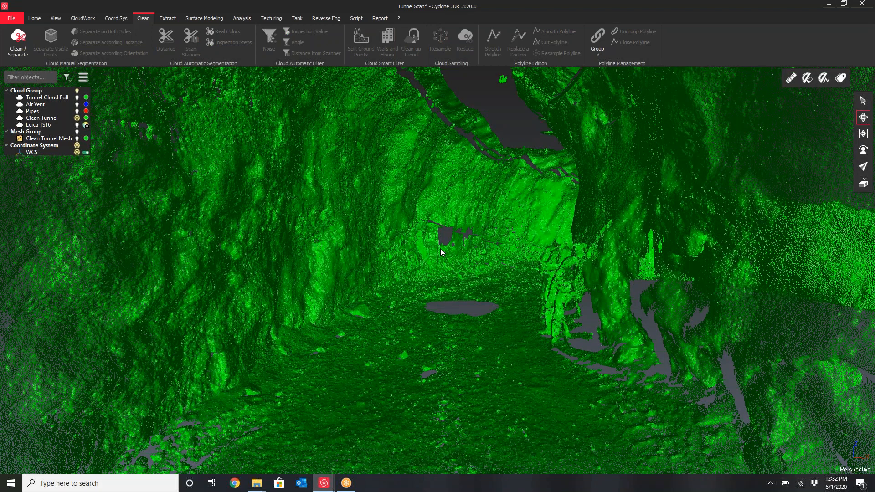
Show the Clean Tunnel Mesh alongside the tunnel cloud
click(507, 276)
drag(507, 276, 521, 280)
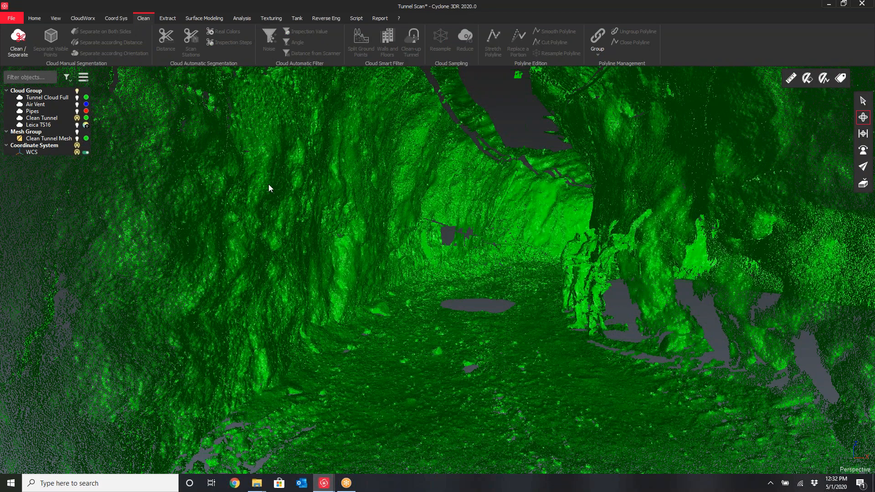
right_click(26, 119)
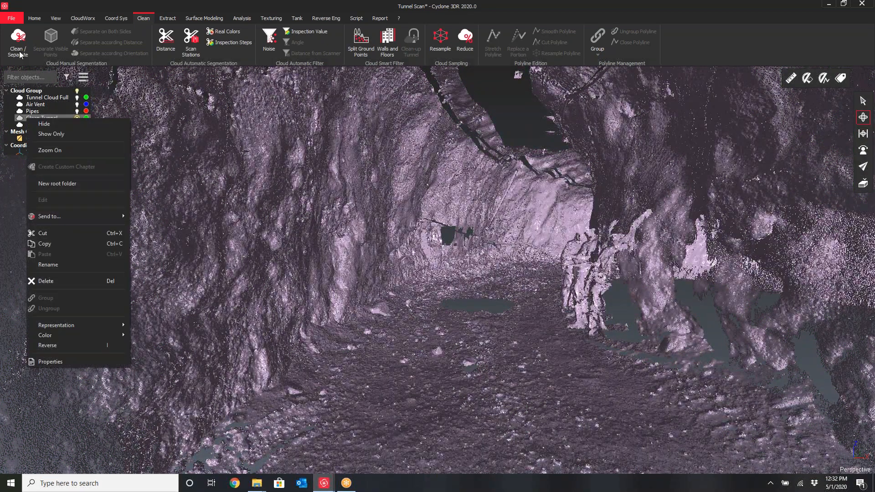
click(32, 121)
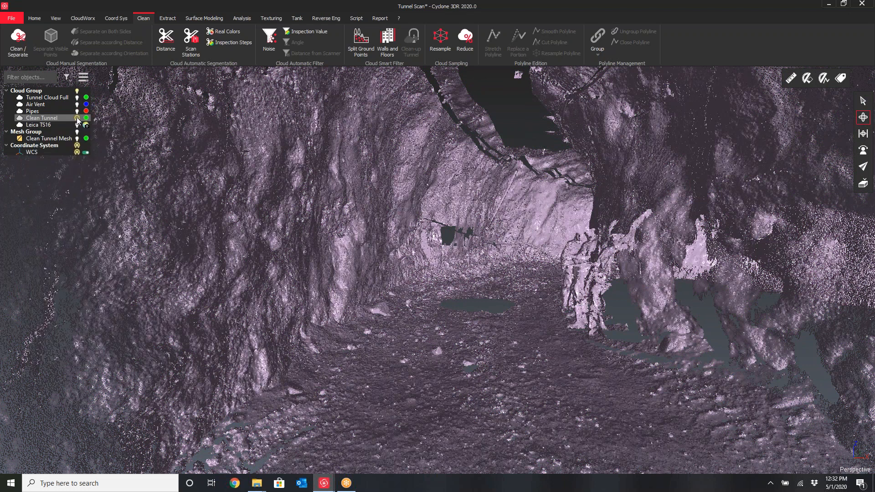
click(77, 139)
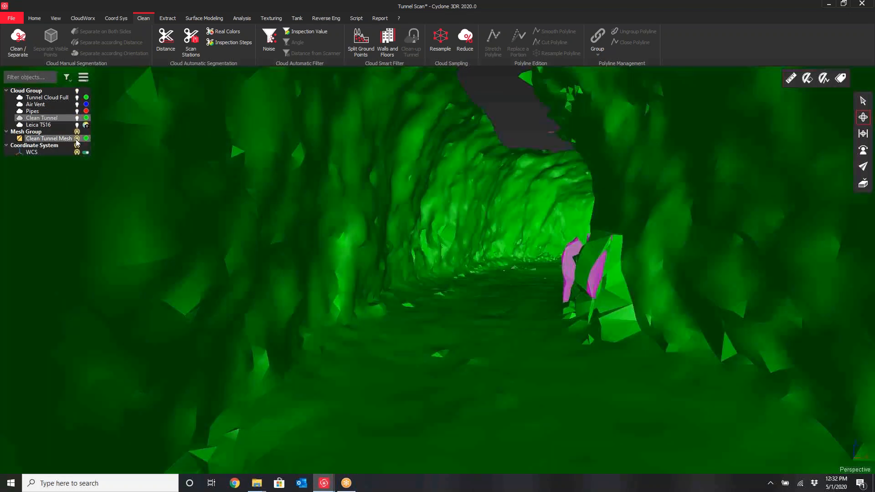
drag(464, 231, 469, 236)
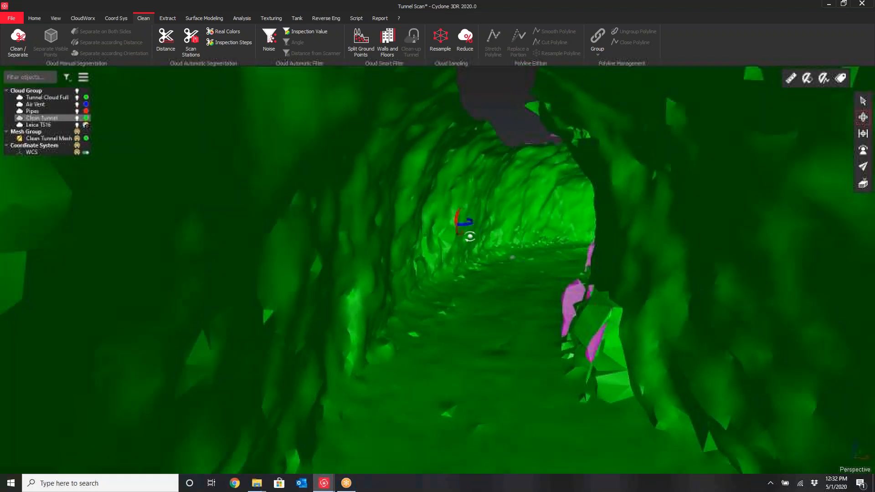
scroll(497, 223, down, 2)
scroll(383, 176, up, 3)
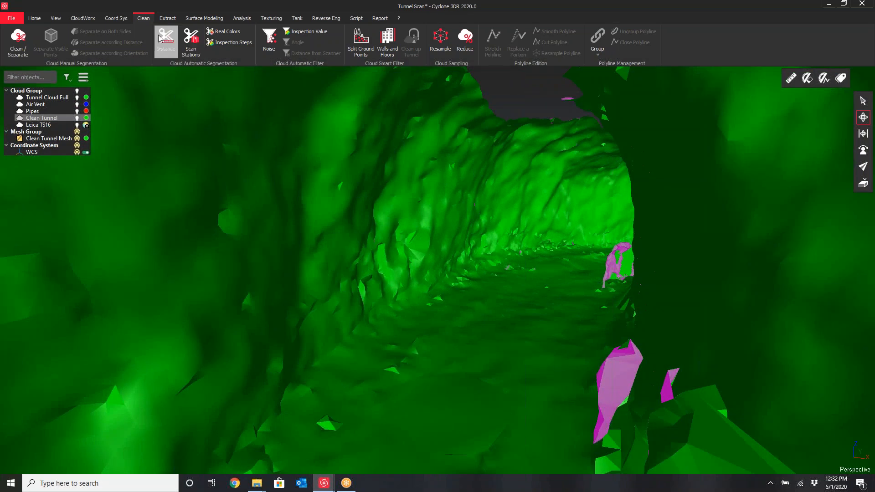
Switch to walk navigation and show the Pipes and Air Vent clouds inside the meshed tunnel
click(34, 19)
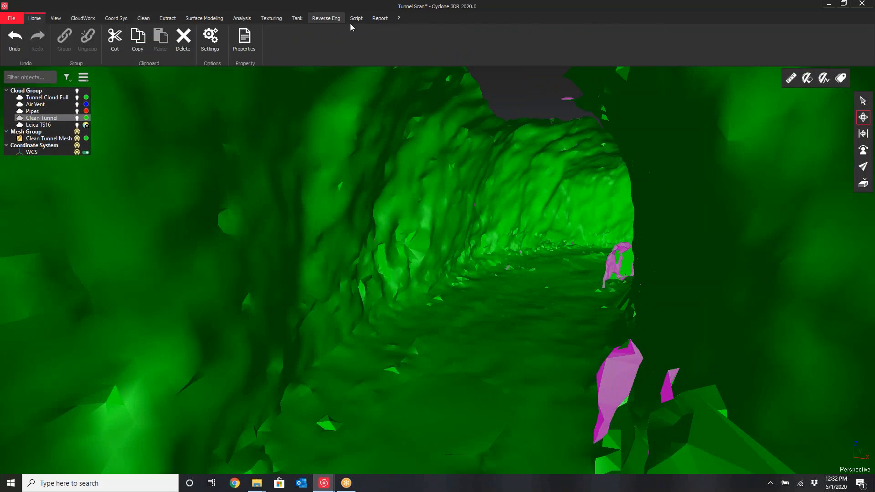
click(863, 168)
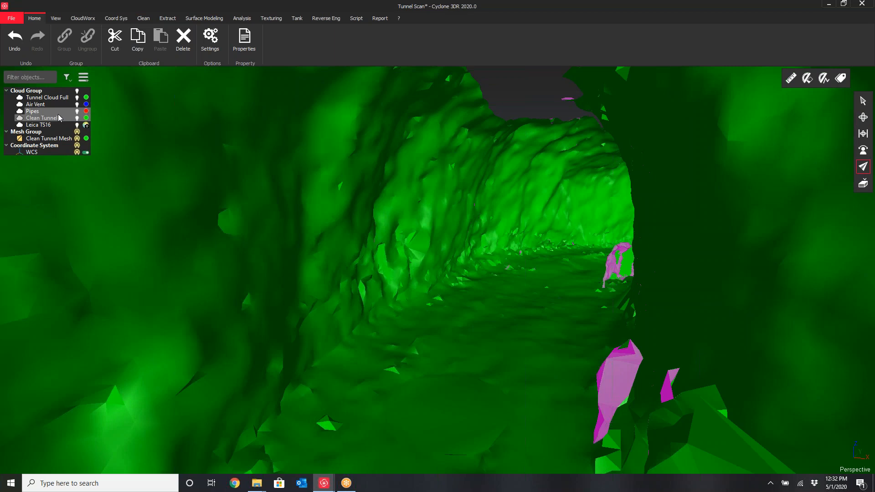
click(77, 111)
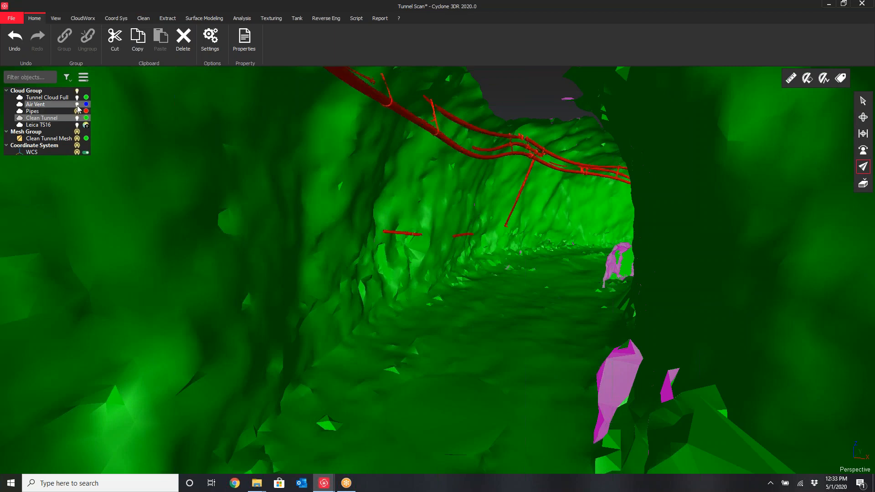
click(77, 105)
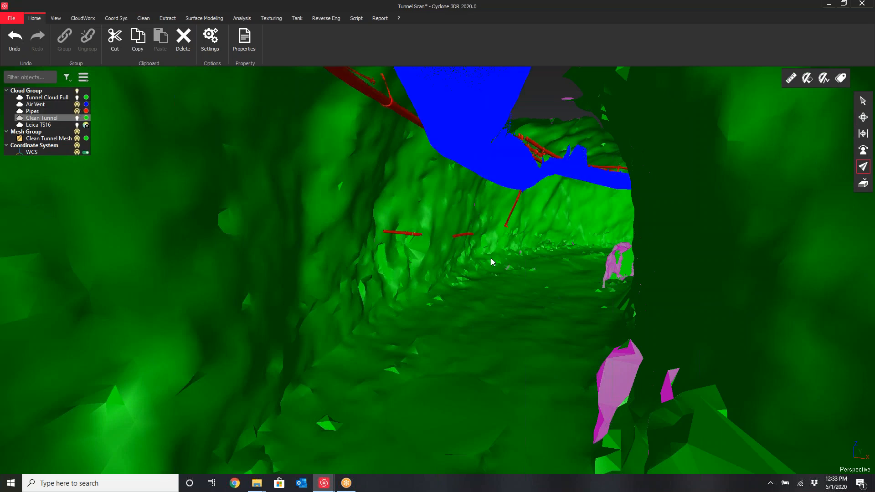
mouse_move(496, 288)
mouse_down()
mouse_move(545, 273)
mouse_move(533, 268)
mouse_move(512, 287)
mouse_move(510, 280)
mouse_move(591, 279)
mouse_move(537, 278)
mouse_move(508, 293)
mouse_move(492, 293)
mouse_move(514, 287)
mouse_move(440, 289)
mouse_move(579, 254)
mouse_up()
Switch back to orbit navigation and examine the whole tunnel mesh from outside
click(863, 117)
drag(513, 269, 773, 262)
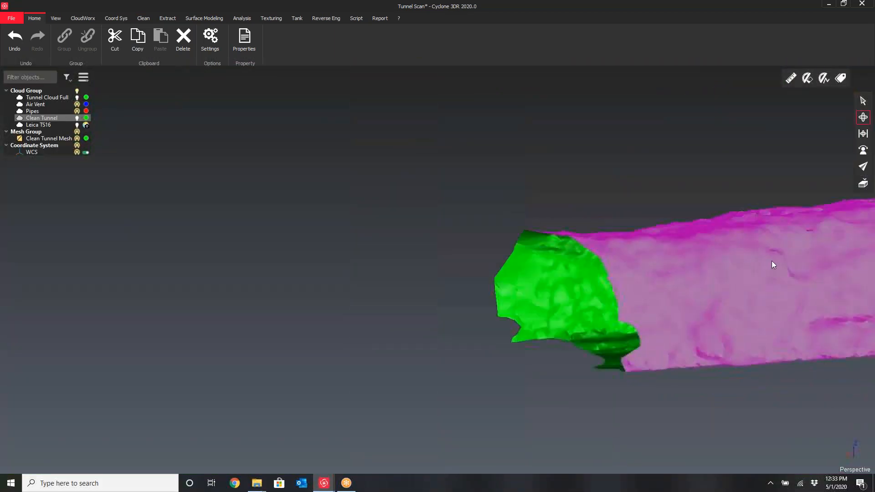
right_drag(773, 262, 514, 302)
scroll(514, 302, down, 6)
drag(515, 305, 636, 285)
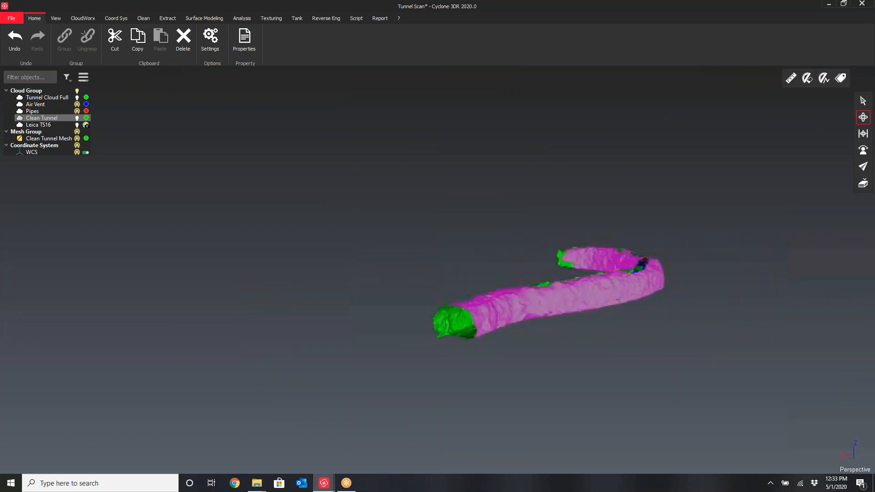
right_drag(636, 285, 584, 323)
scroll(586, 323, up, 5)
drag(586, 322, 517, 386)
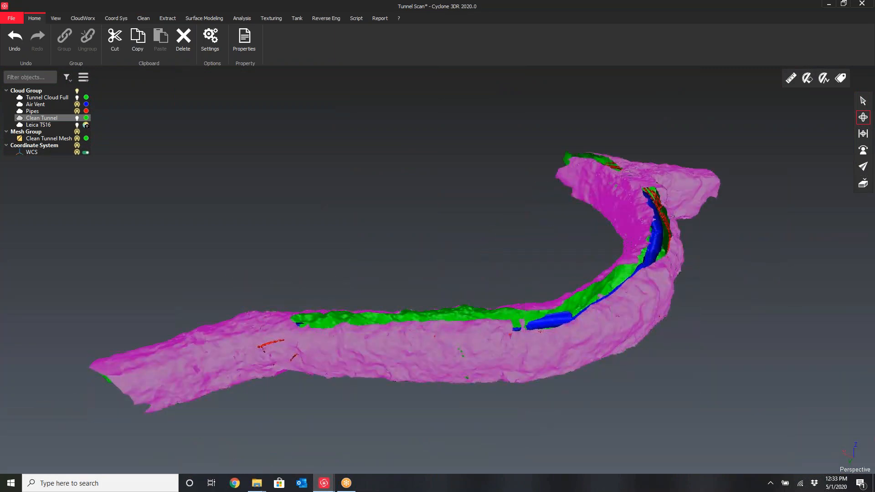
scroll(552, 333, up, 4)
drag(552, 333, 499, 247)
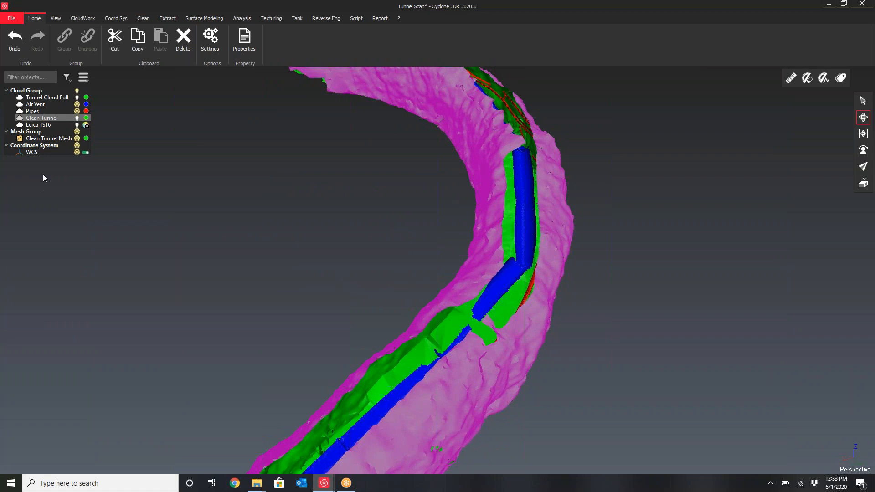
Fill one selected hole border in the Clean Tunnel Mesh with Fill Holes
click(49, 139)
click(204, 19)
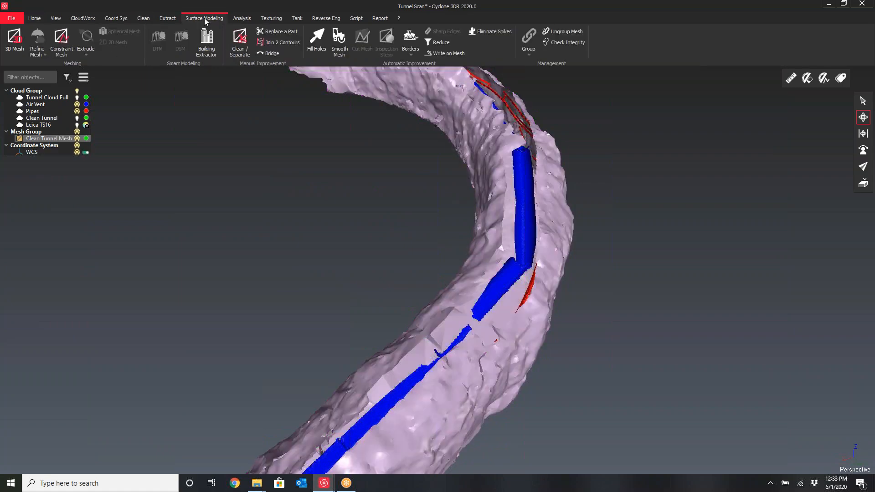
click(317, 40)
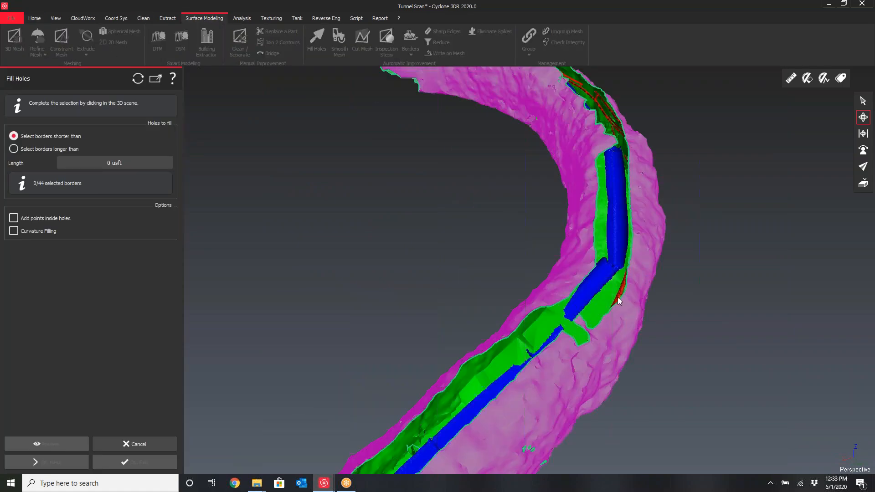
click(863, 100)
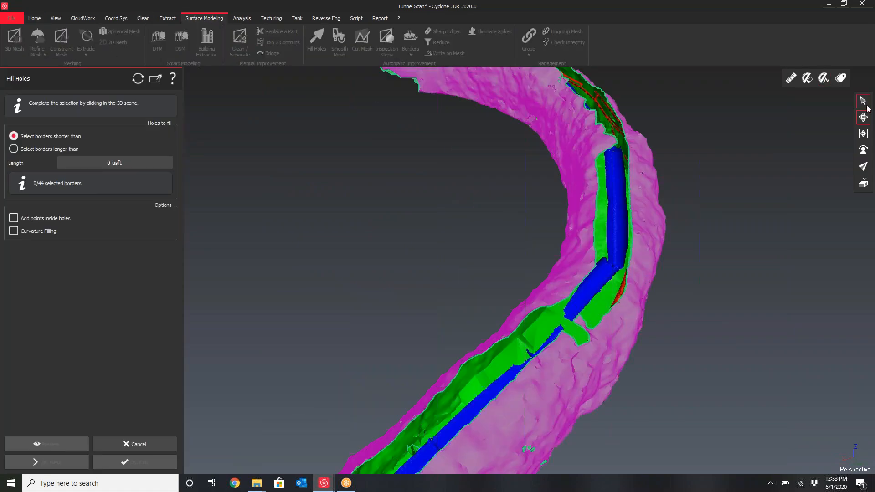
click(623, 307)
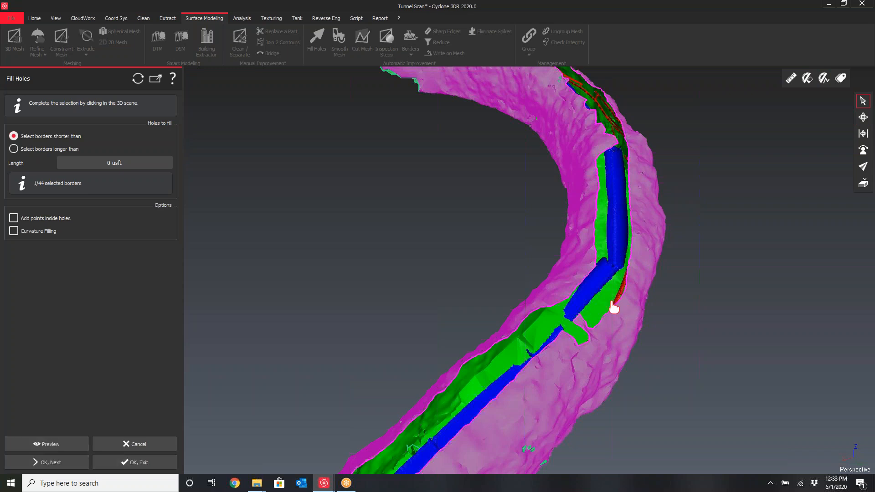
click(75, 464)
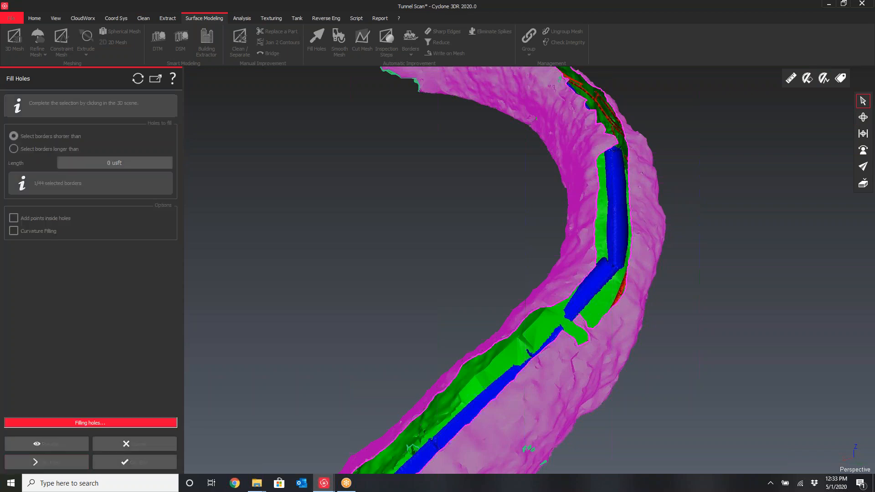
Orbit and zoom into the tunnel mesh to examine the filled area, then leave Fill Holes
click(864, 120)
drag(588, 274, 449, 374)
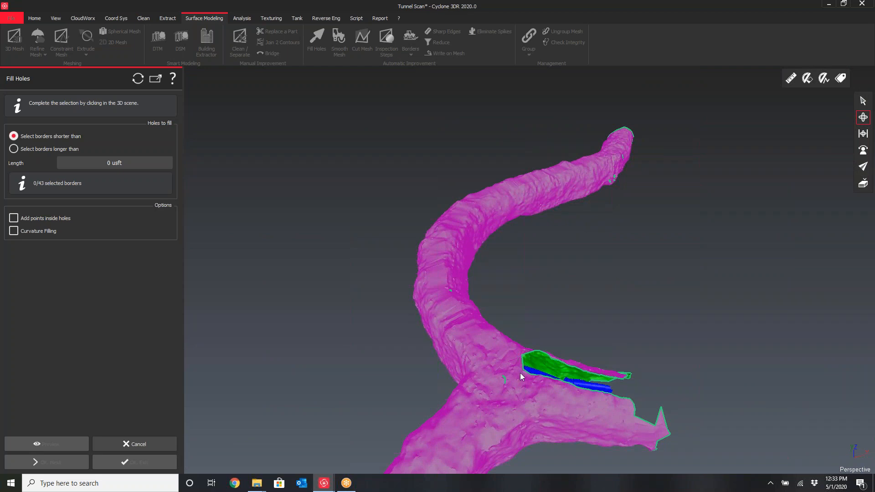
drag(520, 373, 464, 361)
right_drag(463, 361, 386, 289)
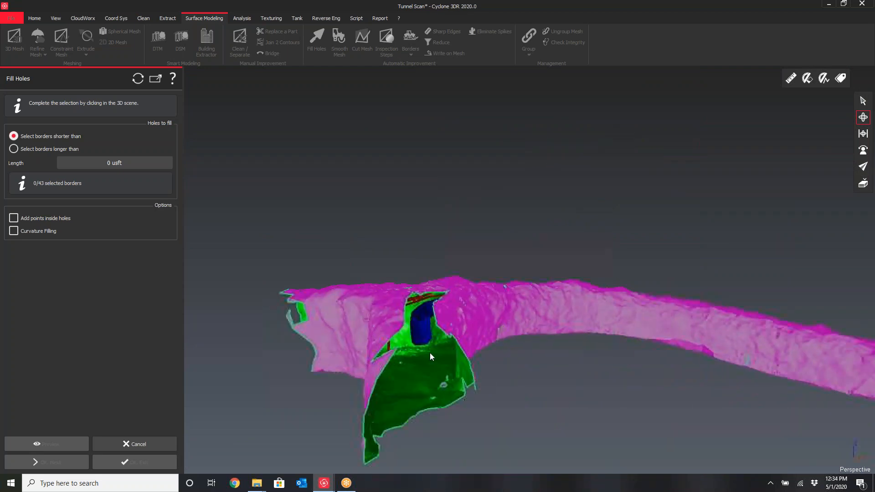
scroll(430, 357, up, 5)
scroll(524, 286, up, 8)
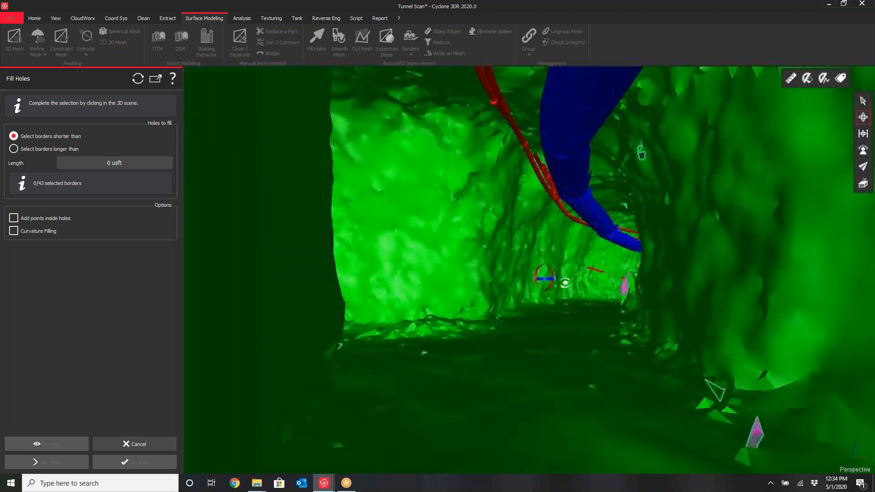
scroll(570, 277, down, 10)
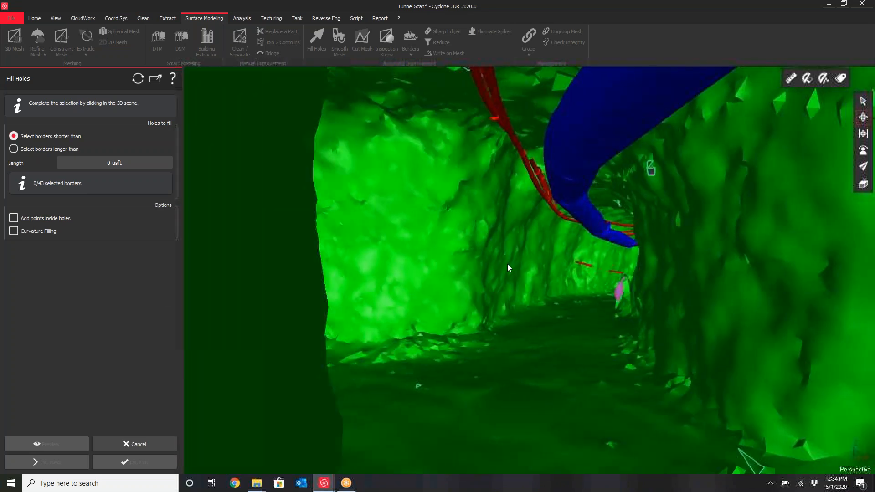
scroll(579, 261, up, 2)
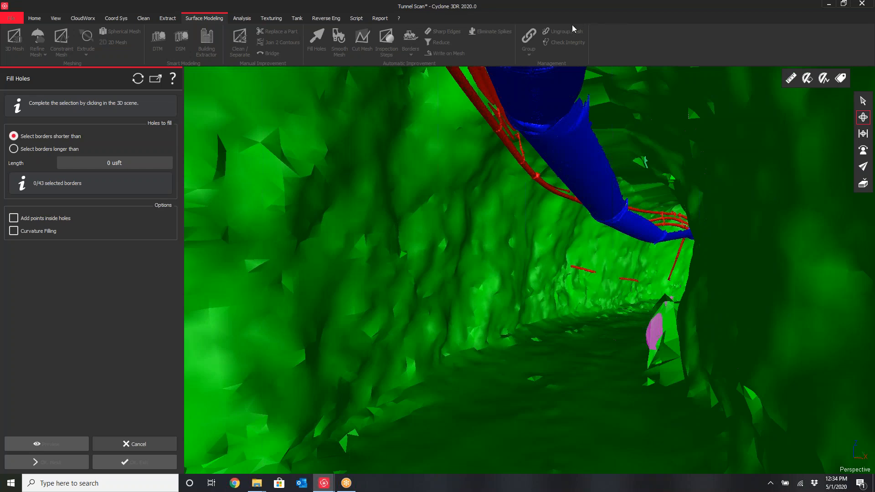
key(Escape)
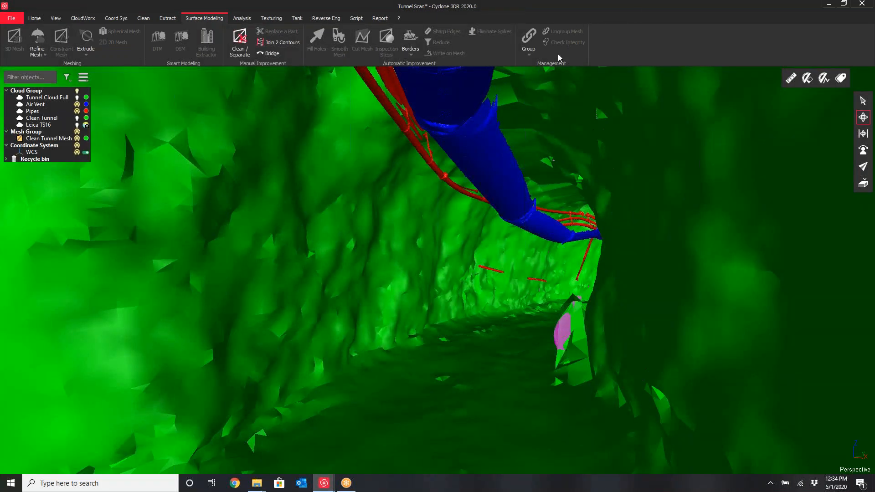
Close the Tunnel Scan project without saving changes
drag(603, 11, 497, 96)
click(781, 88)
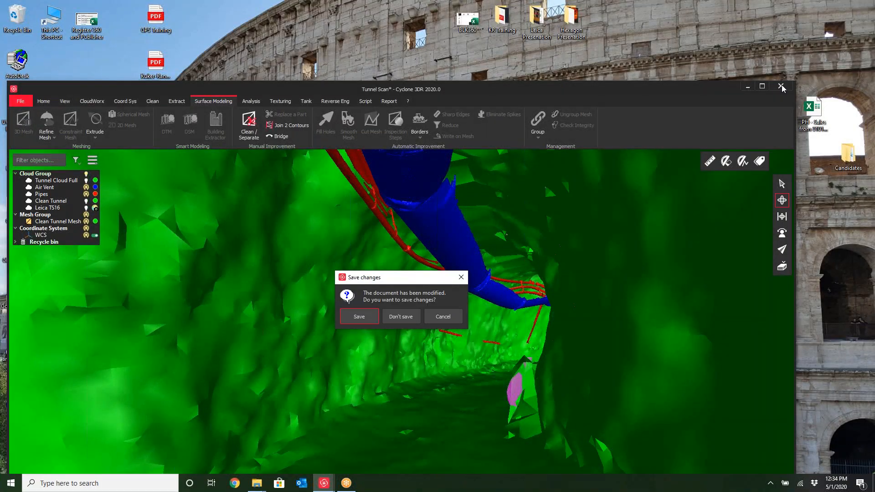
click(402, 315)
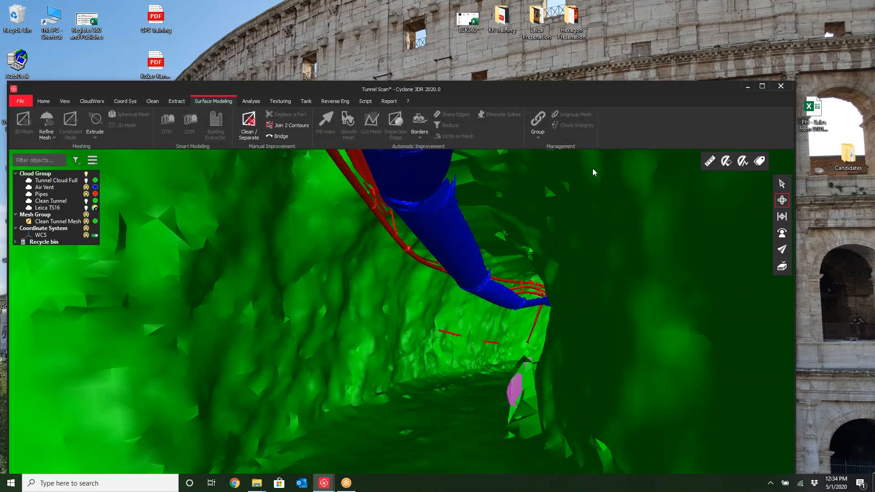
click(782, 87)
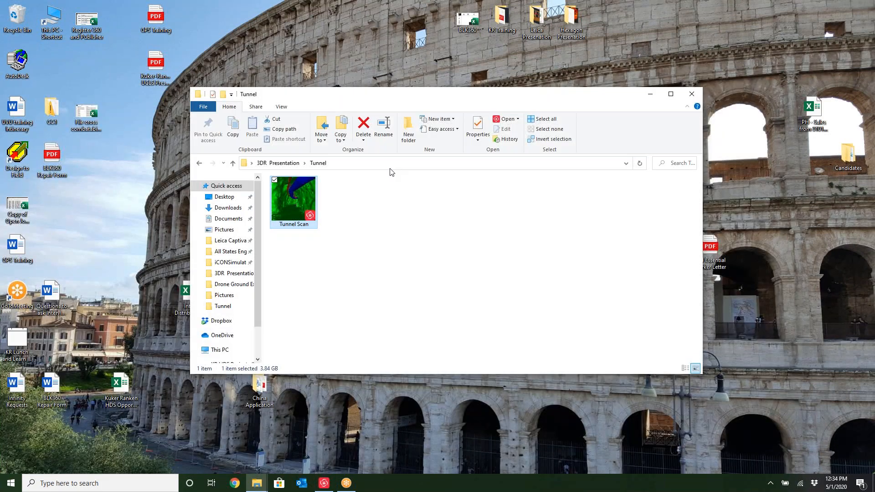
Open the Tank Inspection project from the 3DR Presentation folder and maximize its window
click(692, 94)
double_click(641, 338)
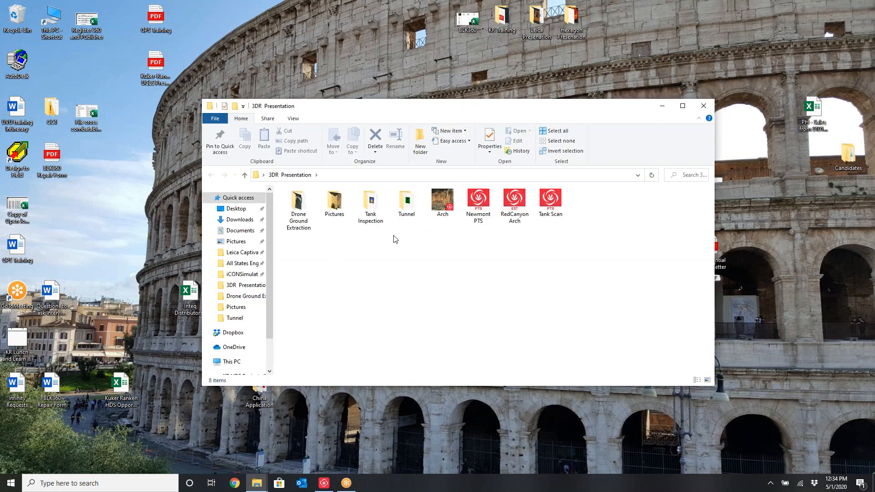
double_click(369, 212)
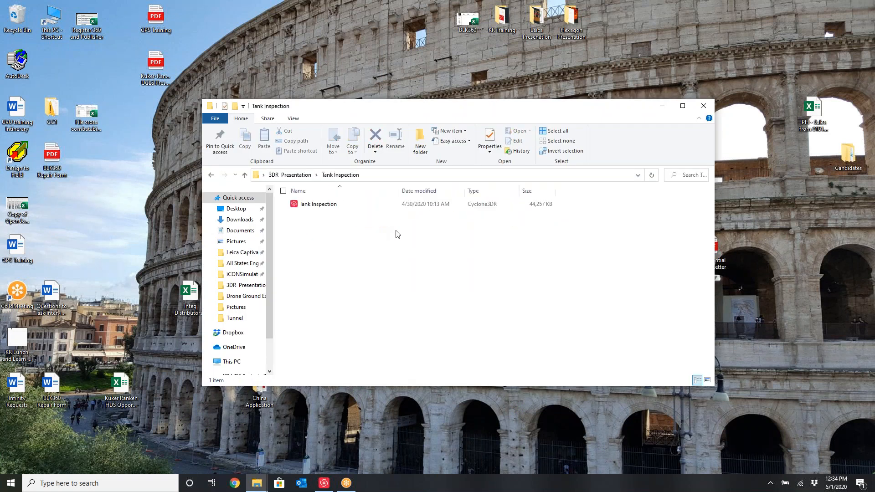
double_click(322, 203)
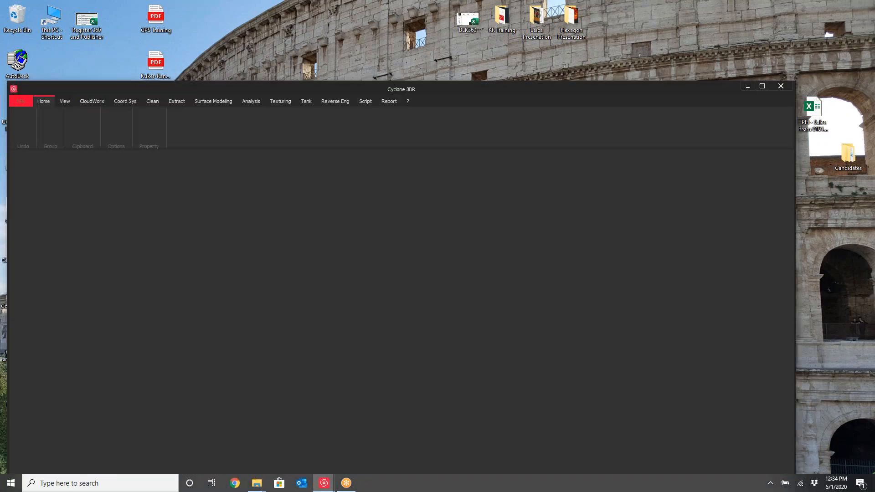
drag(653, 83, 701, 54)
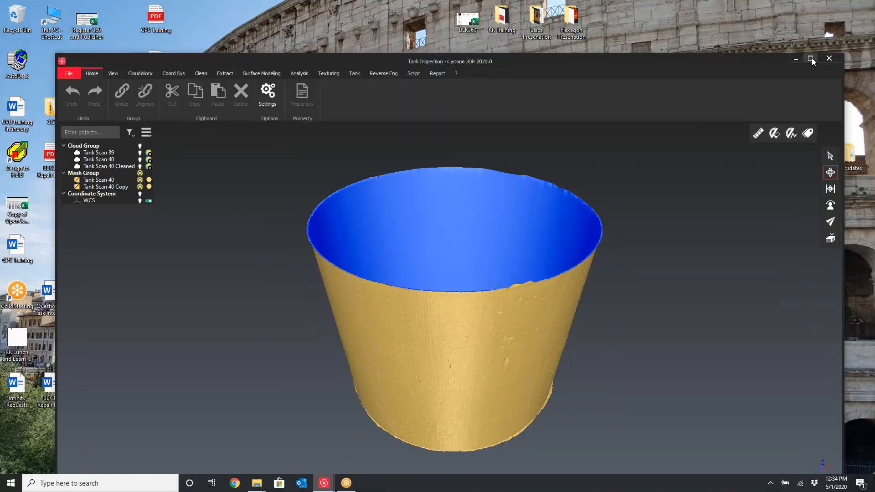
click(810, 58)
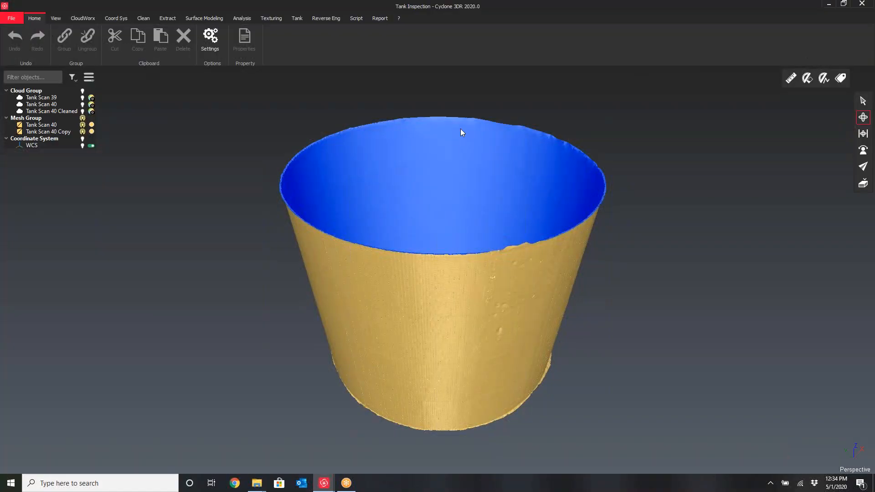
Hide the Tank Scan 40 Copy mesh and display the Tank Scan 39 and Tank Scan 40 clouds
click(83, 133)
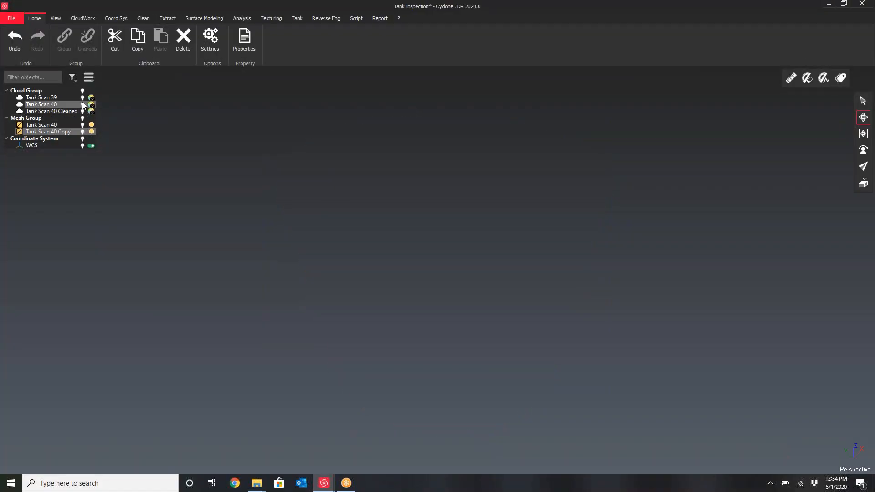
click(83, 104)
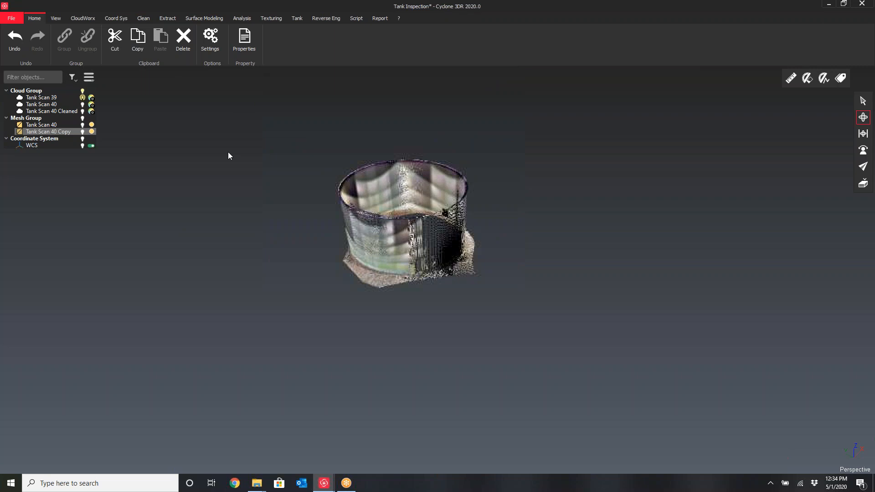
click(82, 104)
drag(457, 280, 498, 268)
right_drag(499, 268, 491, 290)
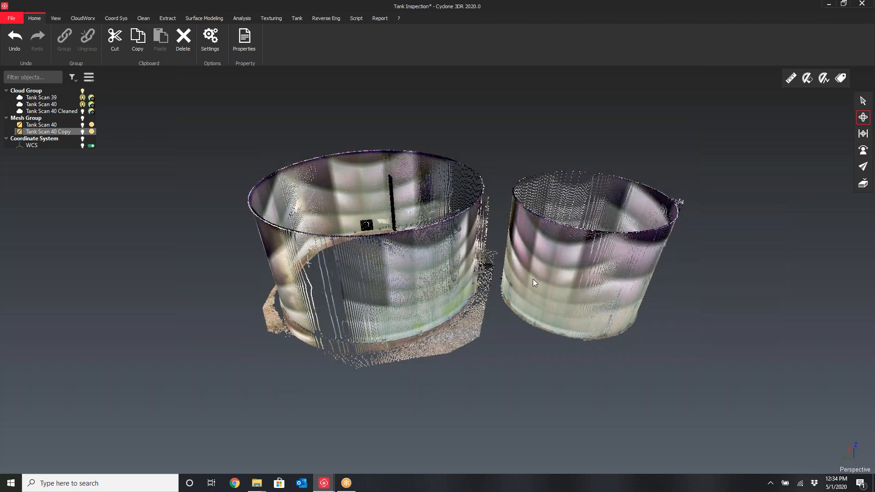
Orbit around both tank point clouds to examine them
mouse_move(567, 275)
mouse_down()
mouse_move(538, 275)
mouse_move(552, 268)
mouse_up()
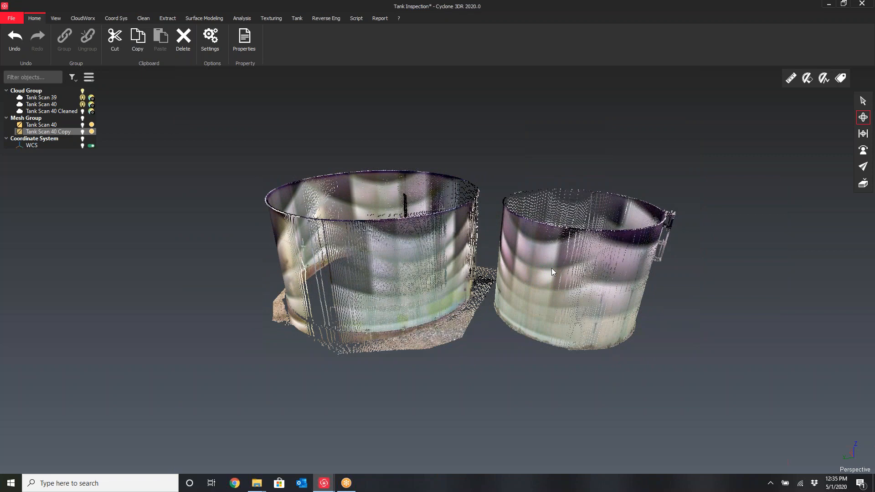
drag(568, 288, 475, 167)
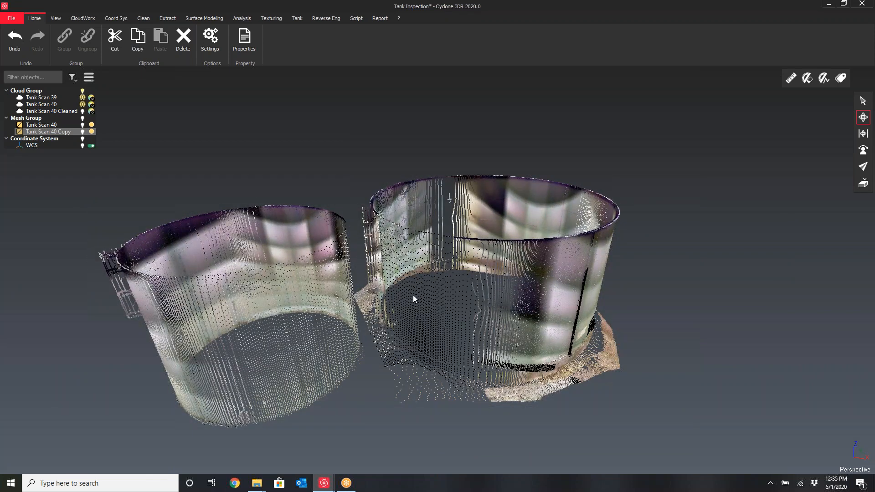
drag(413, 294, 615, 315)
right_drag(192, 278, 314, 303)
drag(314, 309, 333, 331)
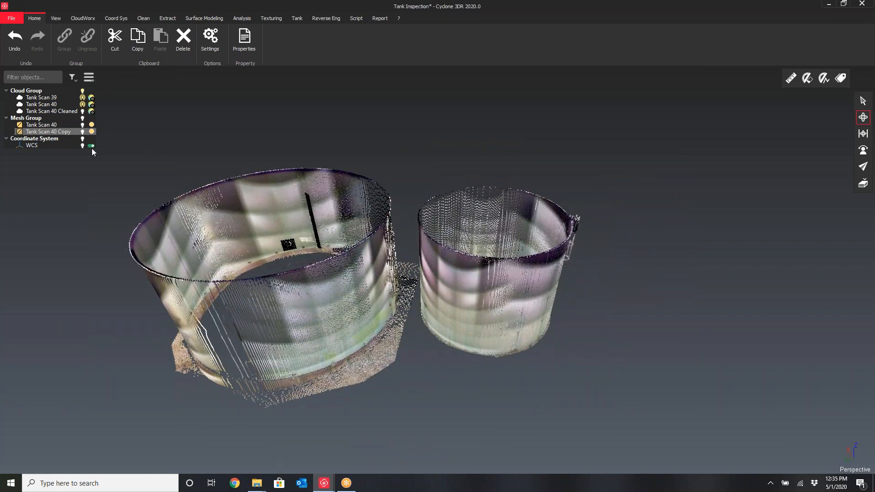
drag(333, 277, 343, 305)
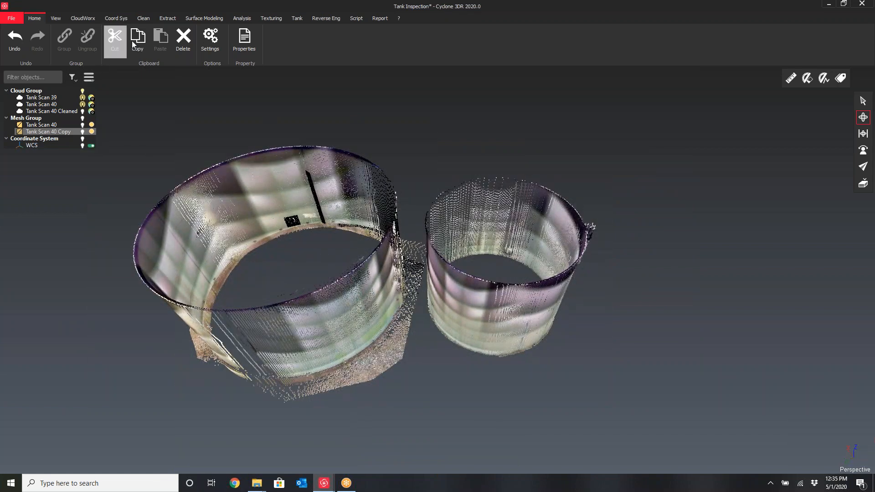
click(144, 18)
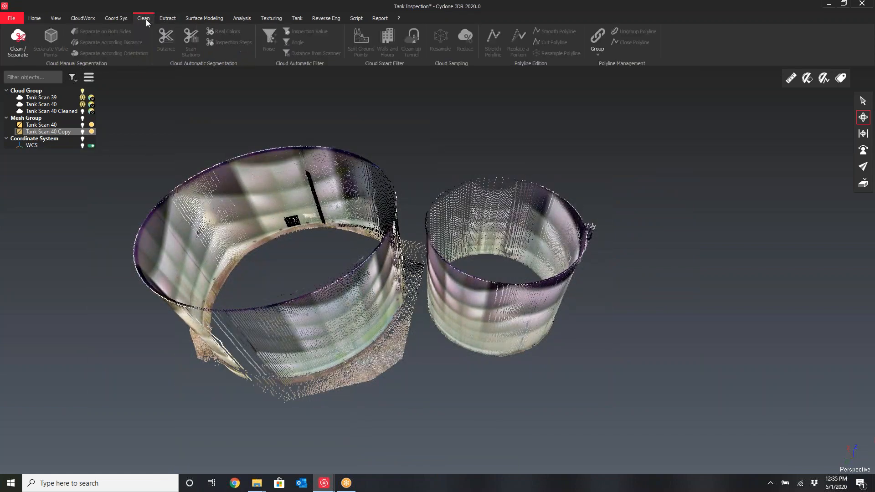
click(12, 51)
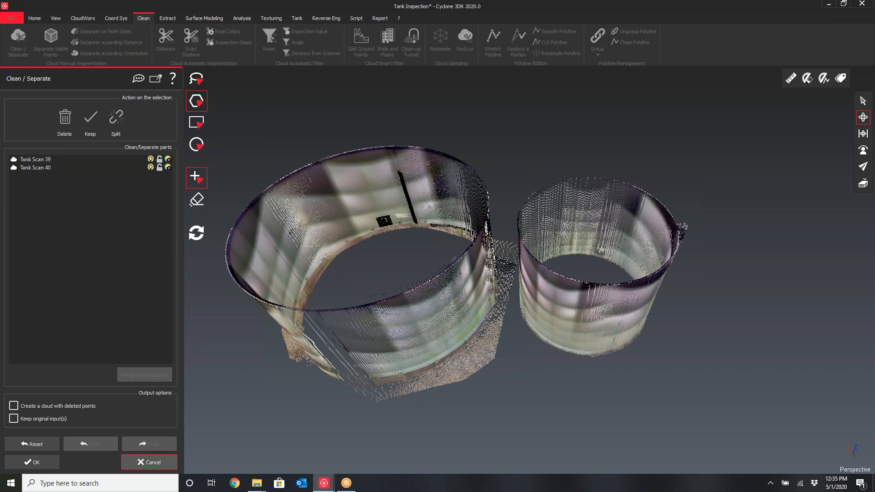
click(148, 463)
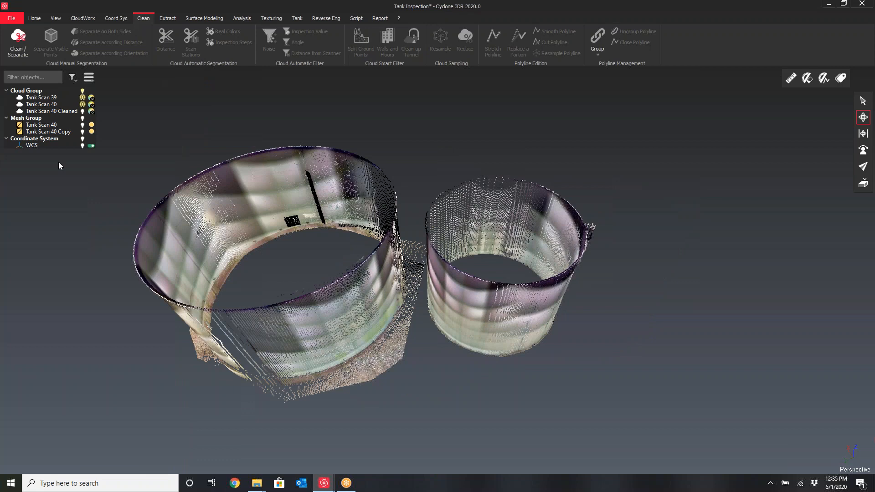
Hide Tank Scan 39 so only the Tank Scan 40 cloud is shown, and select the Tank Scan 40 mesh
click(83, 98)
click(83, 105)
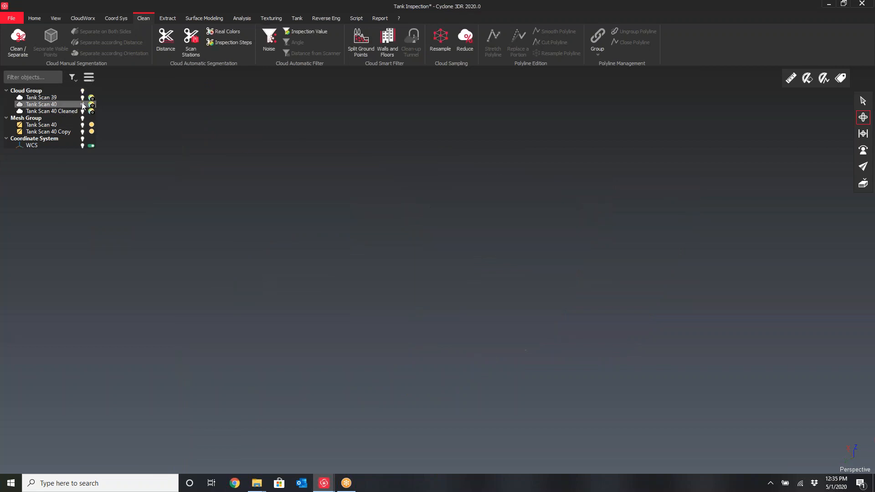
click(83, 105)
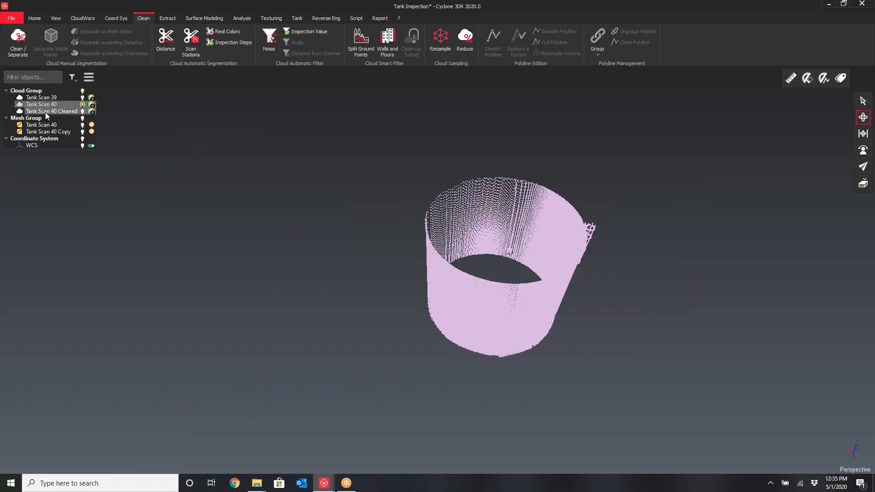
click(37, 125)
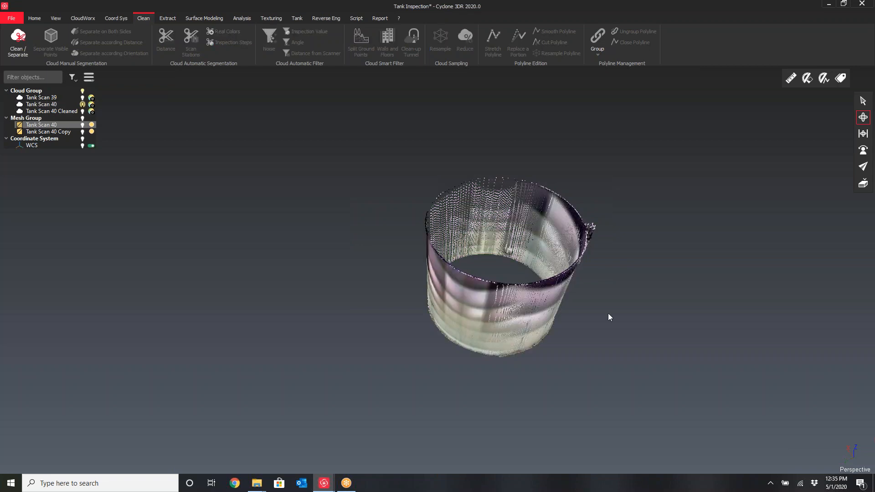
Split the ladder area of the Tank Scan 40 cloud into a separate cloud using a rectangular Clean / Separate selection
scroll(573, 238, up, 5)
drag(483, 256, 468, 237)
drag(523, 235, 521, 361)
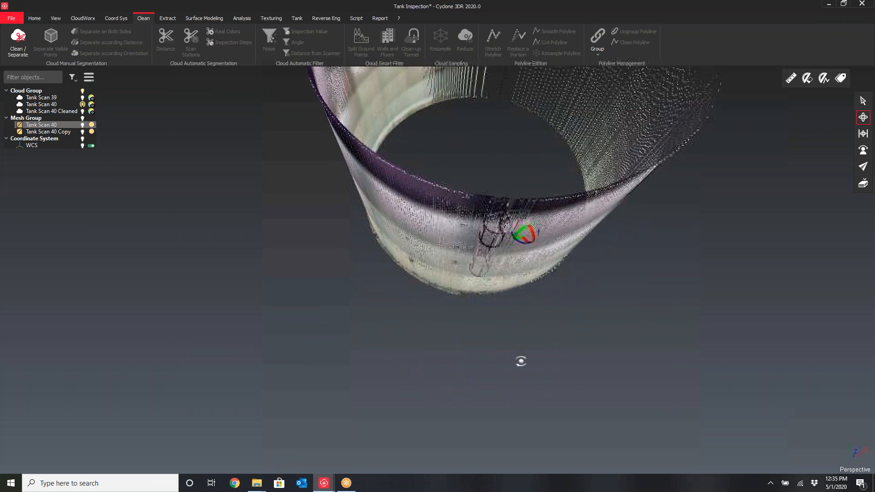
scroll(488, 243, up, 5)
mouse_move(488, 241)
mouse_down()
mouse_move(512, 225)
mouse_move(504, 238)
mouse_move(508, 228)
mouse_move(497, 232)
mouse_up()
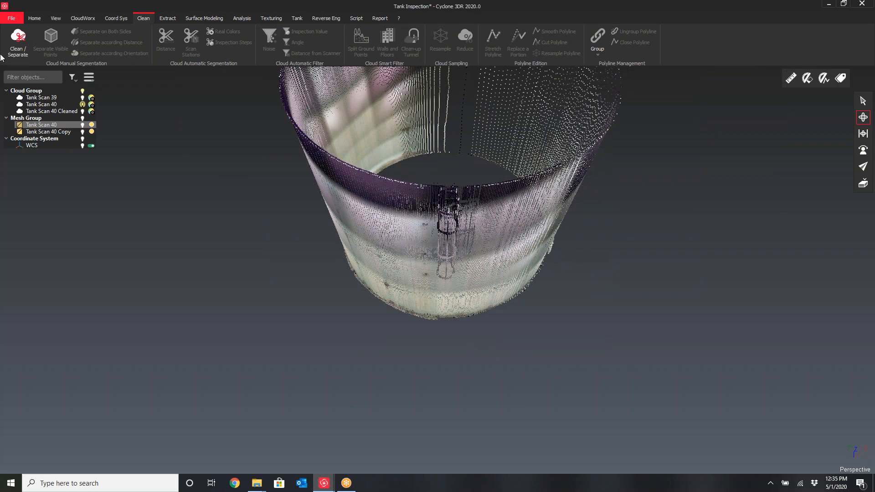
click(13, 46)
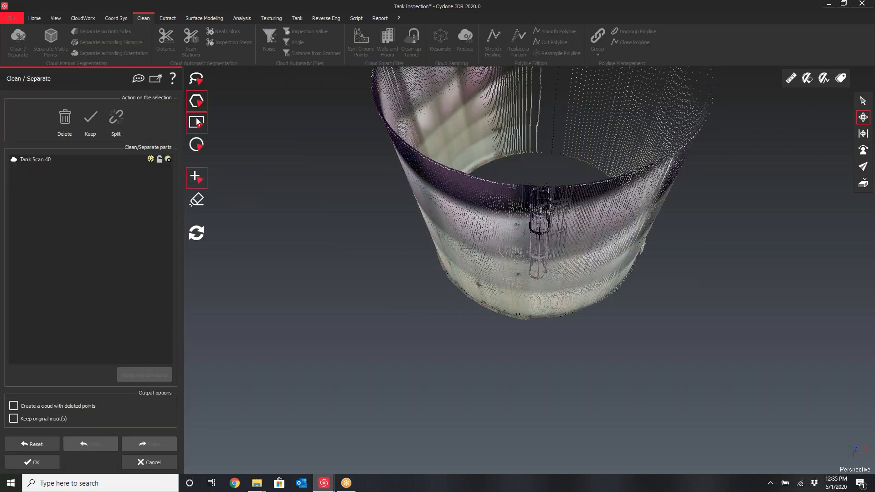
click(196, 126)
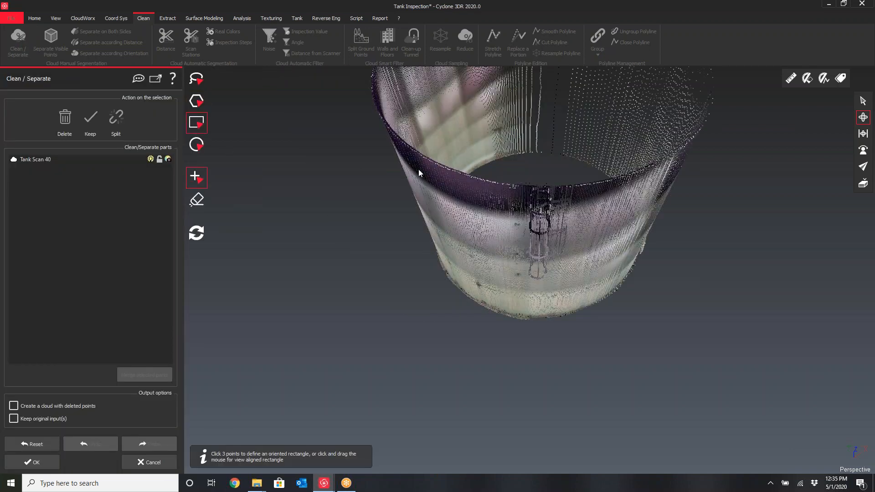
drag(509, 172, 566, 285)
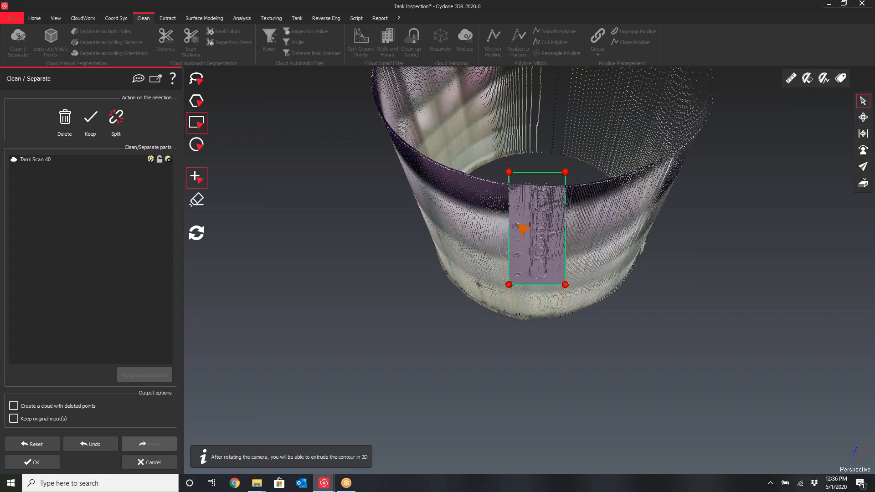
click(117, 119)
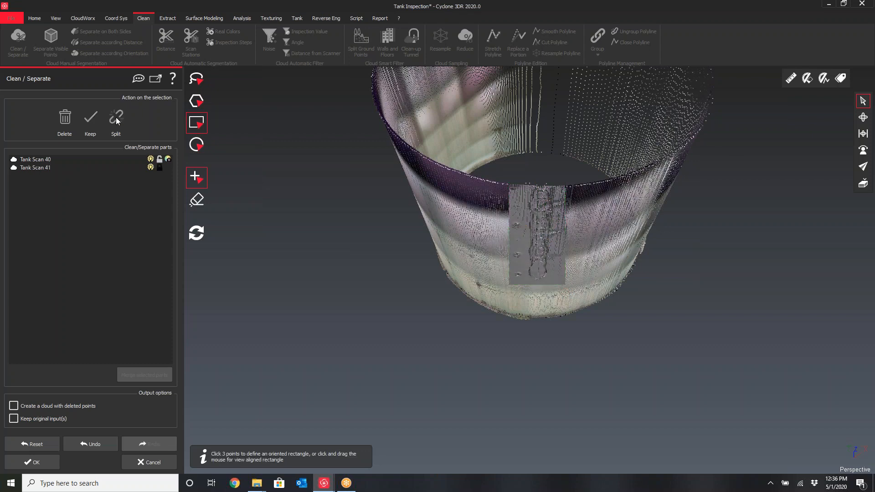
click(32, 462)
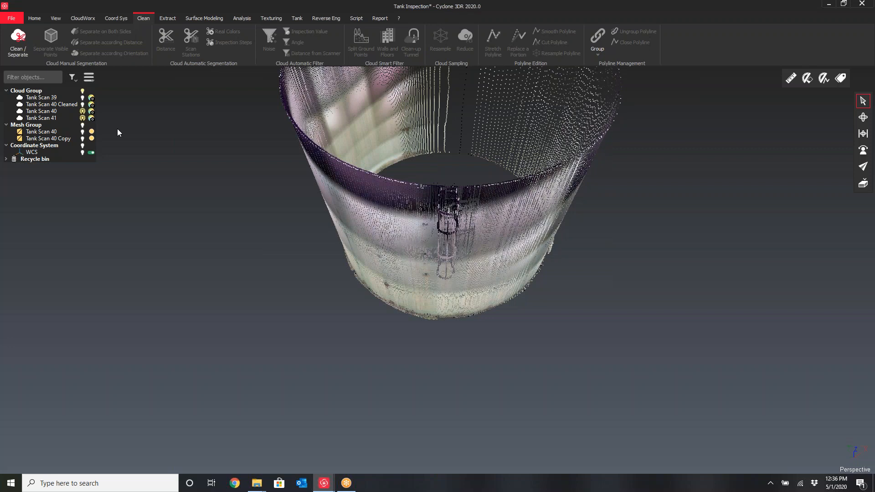
Hide Tank Scan 40 so only the split ladder cloud Tank Scan 41 shows, orbit around it and select it
click(83, 111)
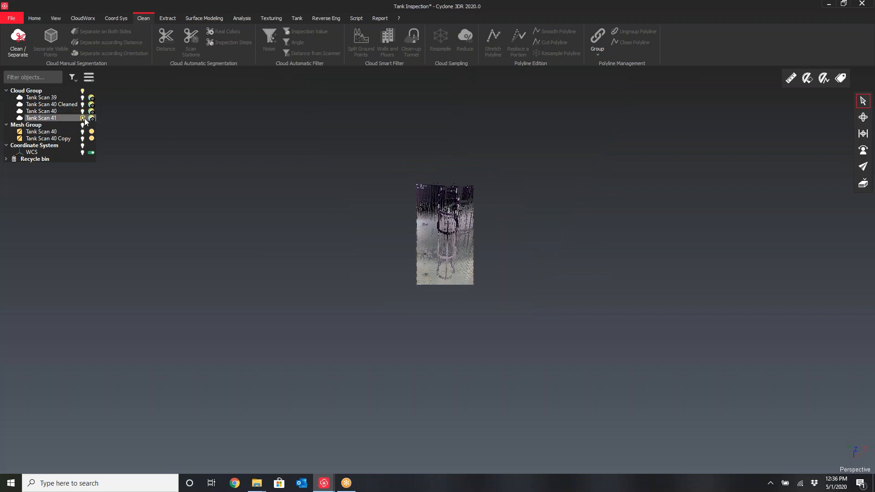
click(863, 117)
drag(438, 268, 450, 227)
scroll(451, 233, up, 4)
scroll(449, 225, down, 3)
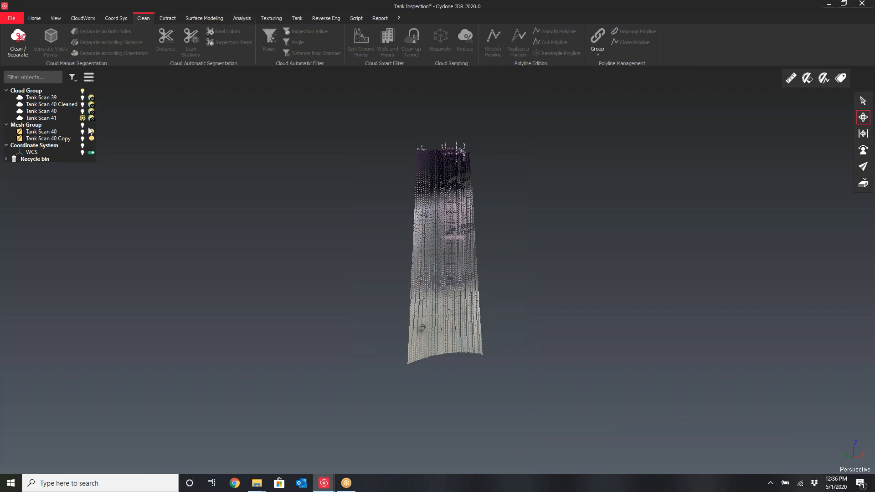
click(46, 118)
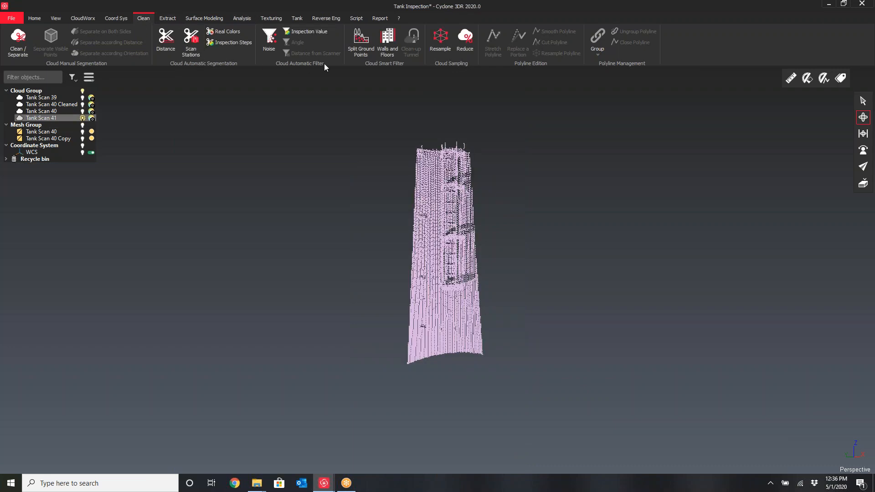
Try Split Ground Points on Tank Scan 41 with a 22° maximum slope and a direction picked on the cloud
click(354, 55)
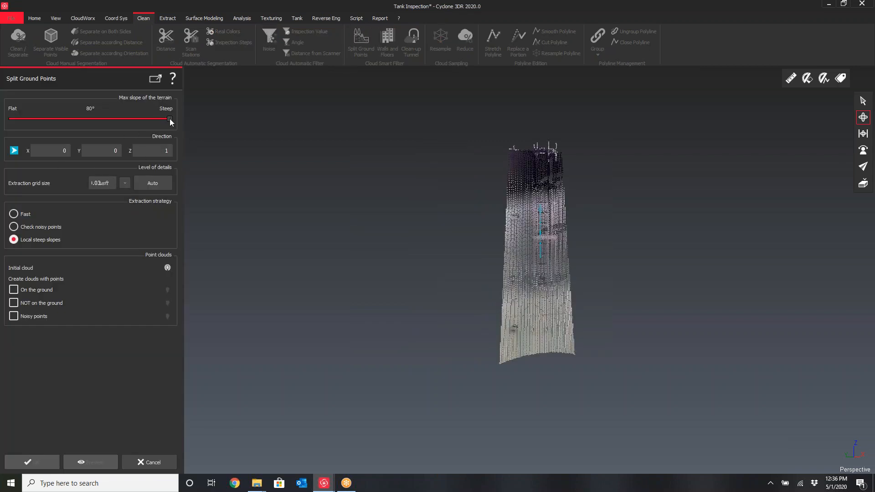
drag(169, 119, 80, 120)
scroll(579, 282, up, 3)
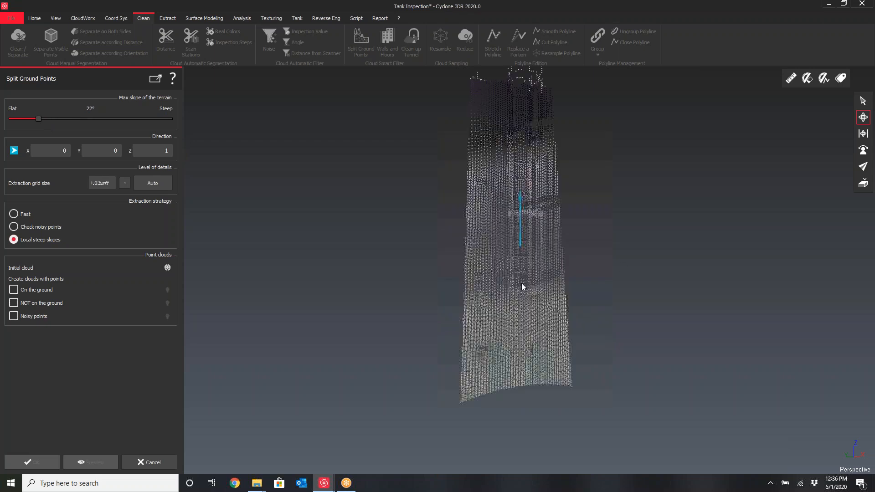
drag(510, 276, 611, 285)
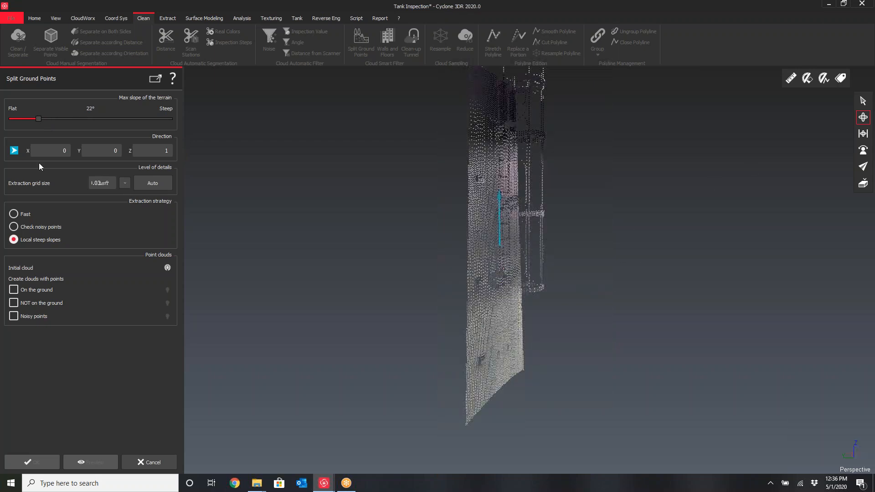
click(17, 154)
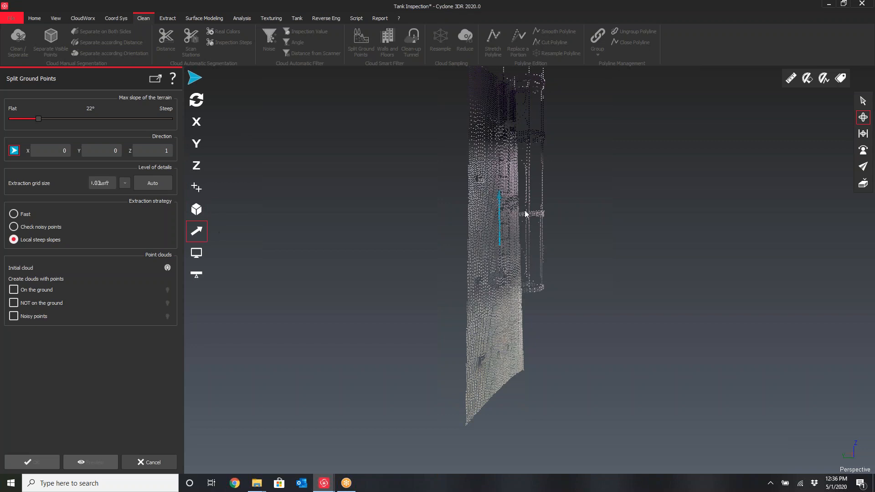
click(864, 103)
click(490, 237)
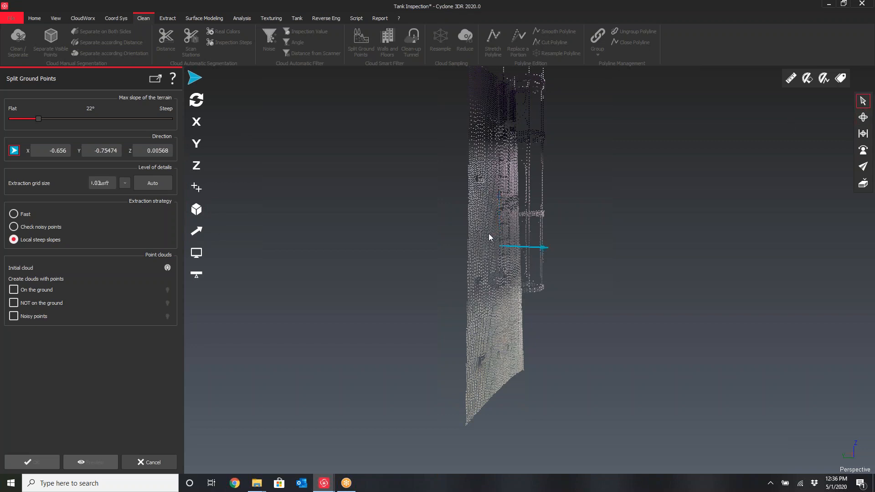
click(864, 119)
drag(488, 332, 505, 297)
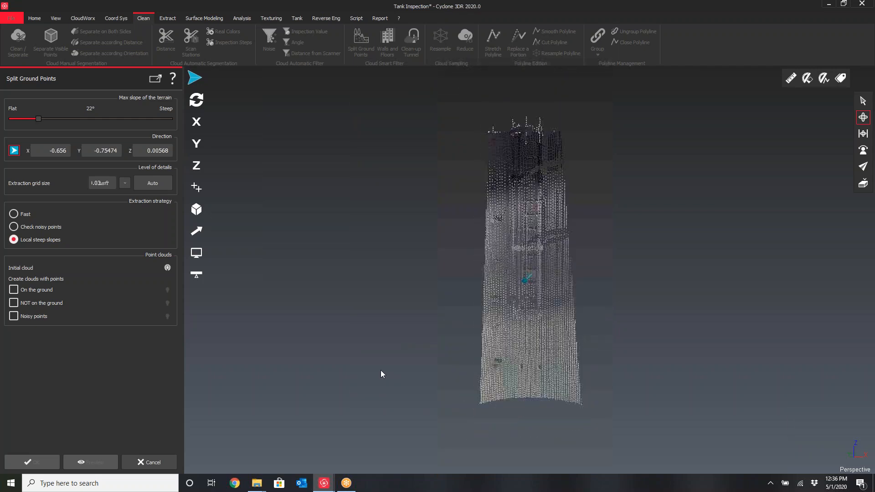
Try creating an On the ground cloud with Check noisy points strategy, preview it, then cancel the command
click(13, 290)
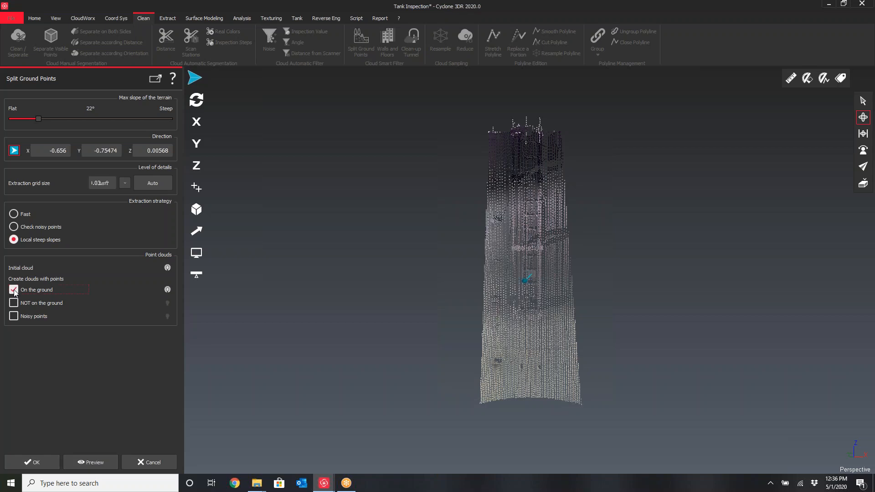
click(14, 226)
click(91, 462)
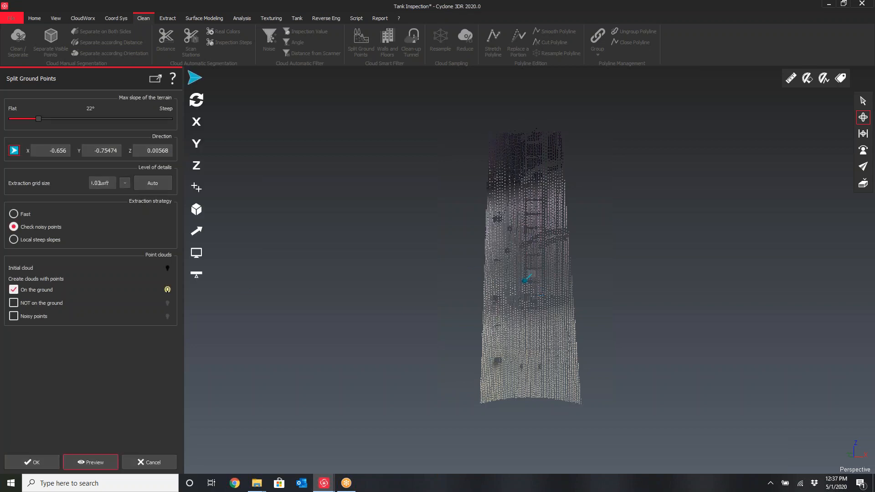
scroll(542, 288, up, 5)
mouse_move(539, 302)
mouse_down()
mouse_move(548, 324)
mouse_move(626, 324)
mouse_move(529, 319)
mouse_move(517, 272)
mouse_move(473, 309)
mouse_move(406, 299)
mouse_move(443, 259)
mouse_move(437, 250)
mouse_move(453, 279)
mouse_up()
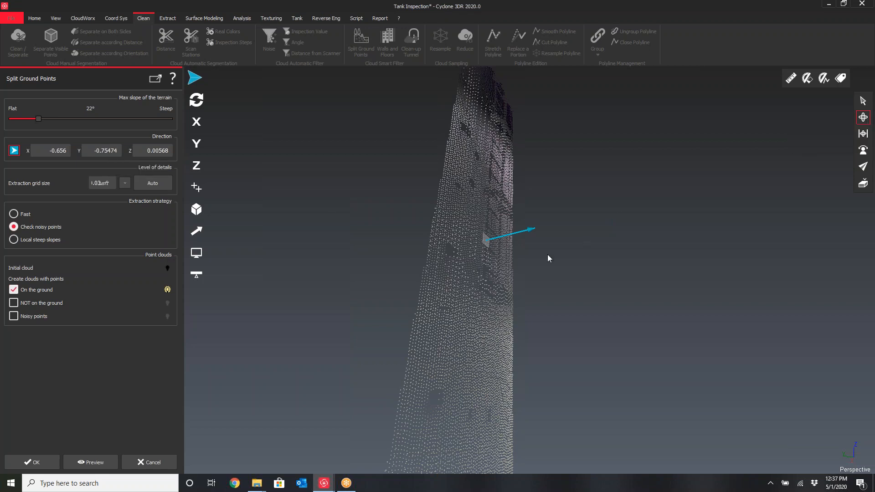
drag(548, 258, 498, 264)
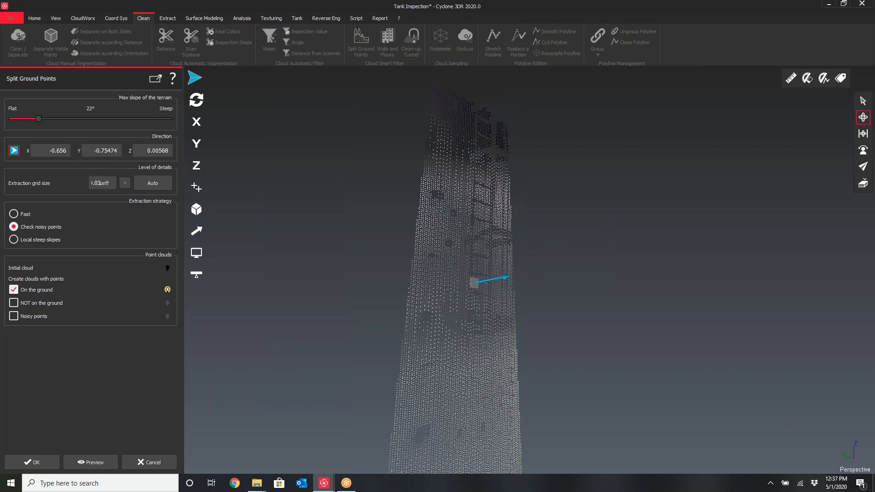
click(149, 463)
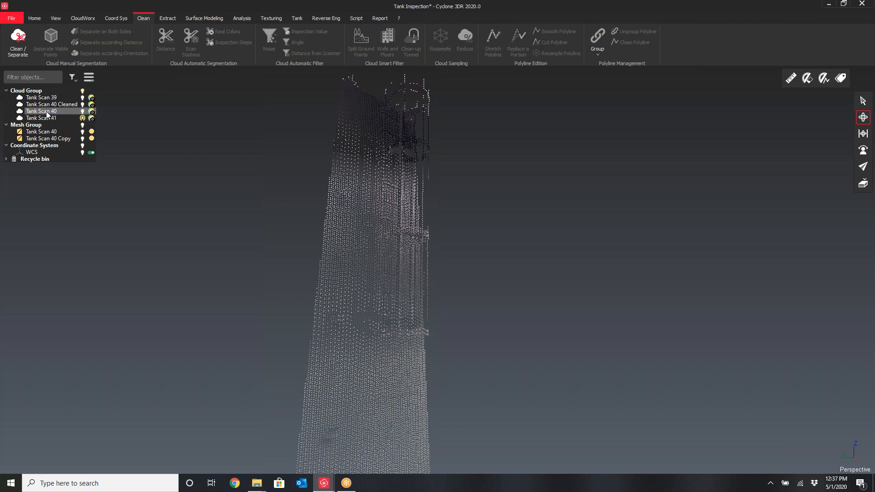
Hide the Tank Scan 41 cloud and display the Tank Scan 40 Cleaned cloud
click(59, 105)
click(83, 118)
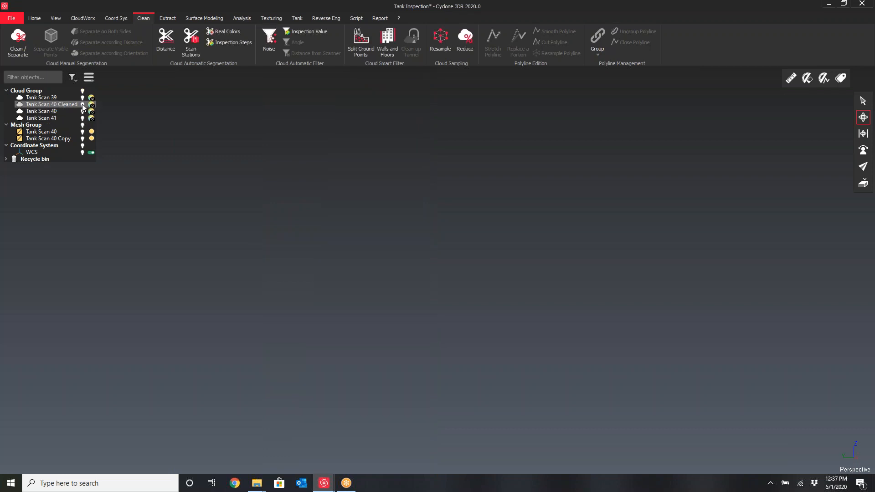
click(82, 105)
scroll(266, 196, down, 3)
mouse_move(323, 221)
mouse_down()
mouse_move(350, 196)
mouse_move(353, 244)
mouse_move(326, 232)
mouse_up()
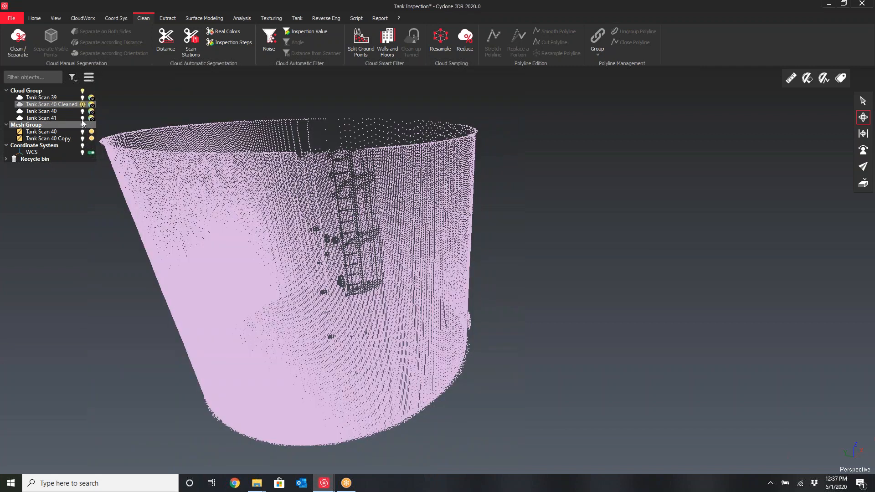
click(40, 118)
ctrl+click(44, 112)
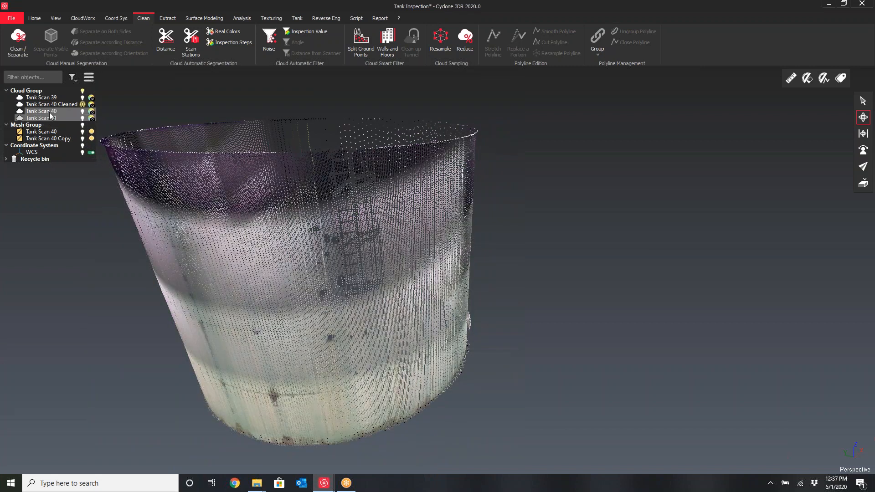
right_click(43, 115)
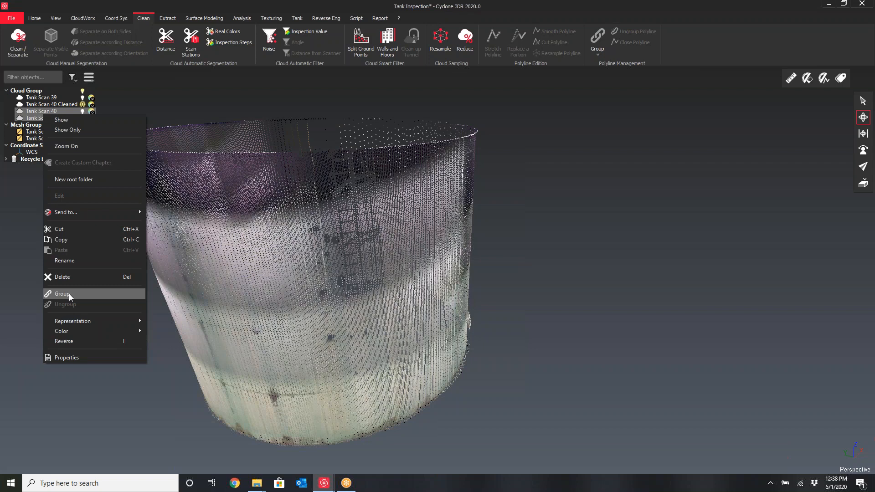
click(291, 273)
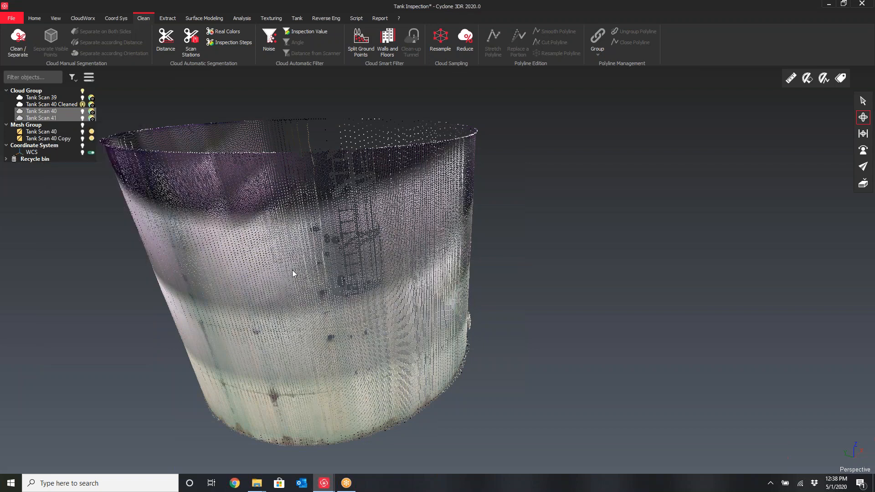
Select the Tank Scan 40 Cleaned cloud and mesh it in 3D with Keep all the points and Try to create a watertight mesh
click(66, 106)
drag(287, 222, 418, 249)
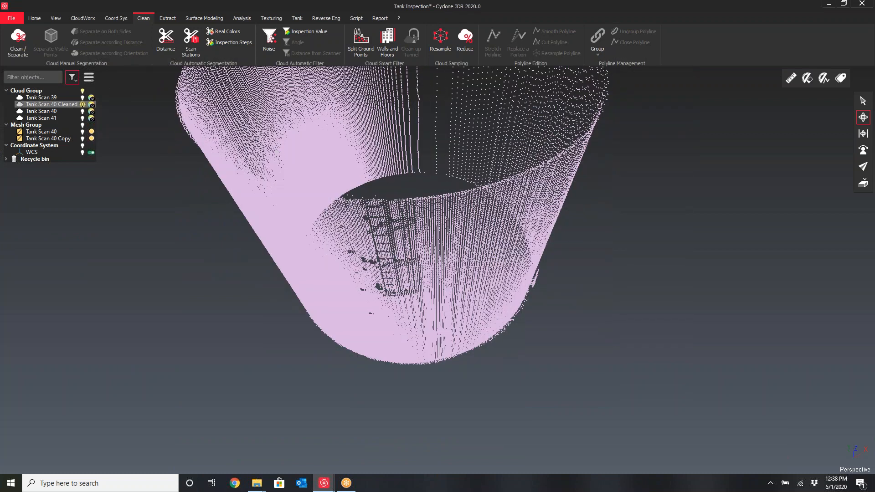
click(36, 20)
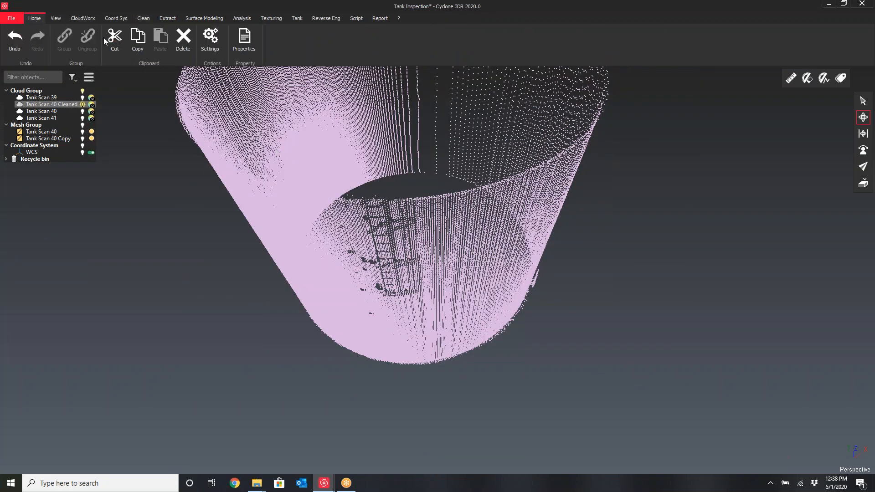
click(204, 18)
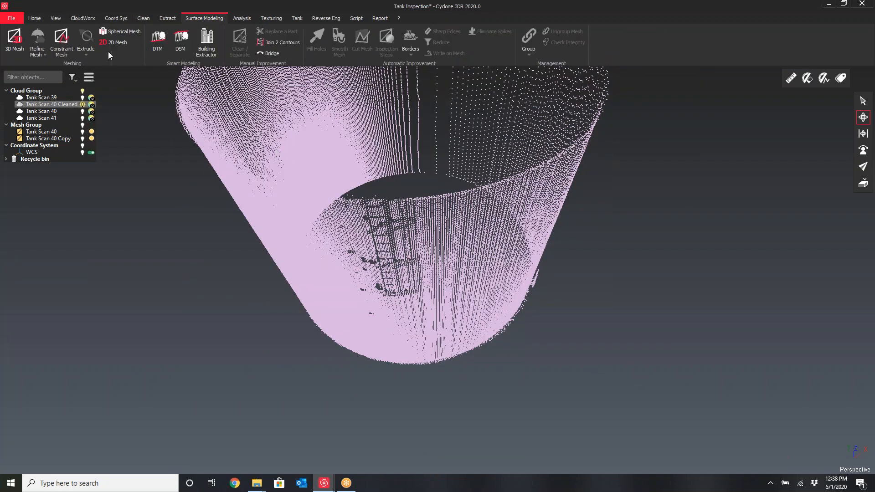
click(14, 42)
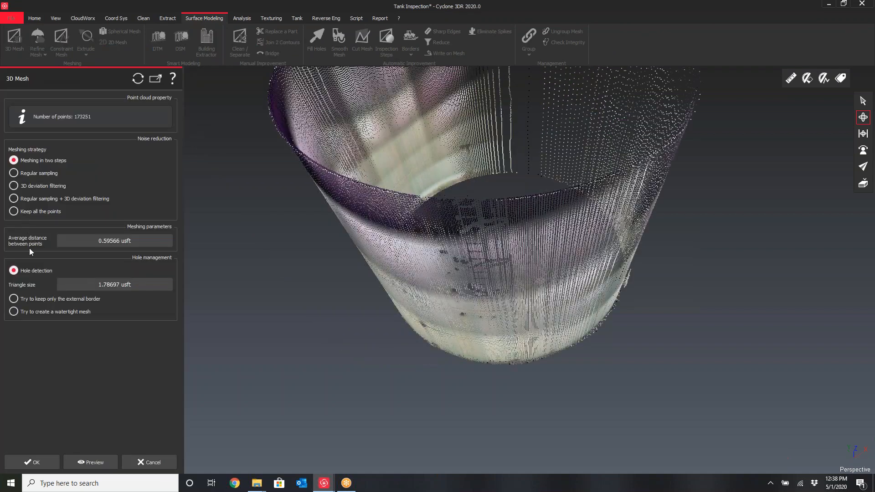
click(14, 212)
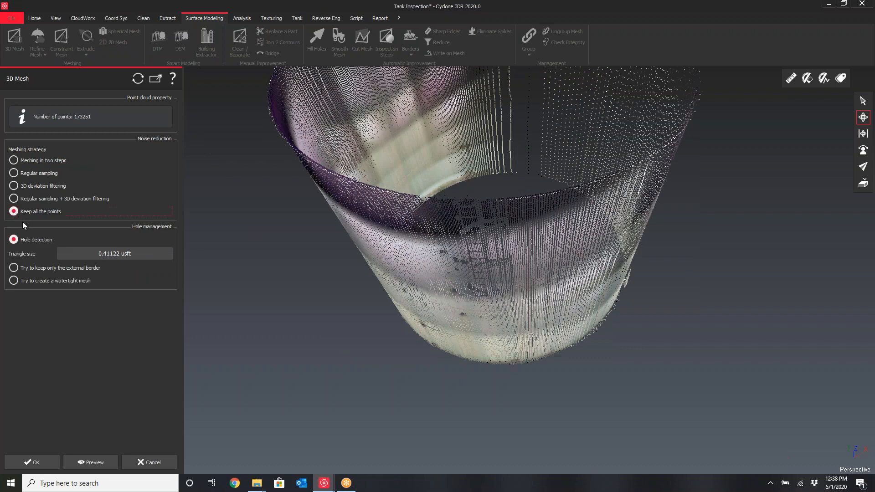
click(14, 281)
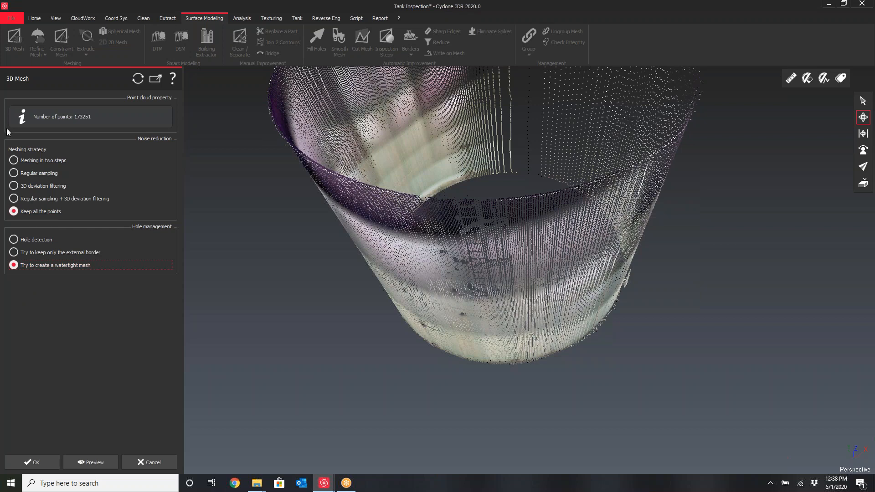
click(13, 174)
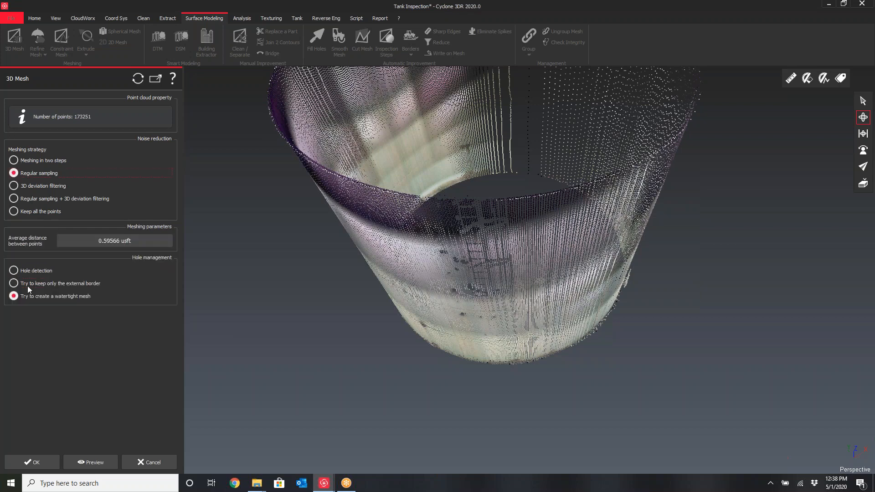
click(14, 213)
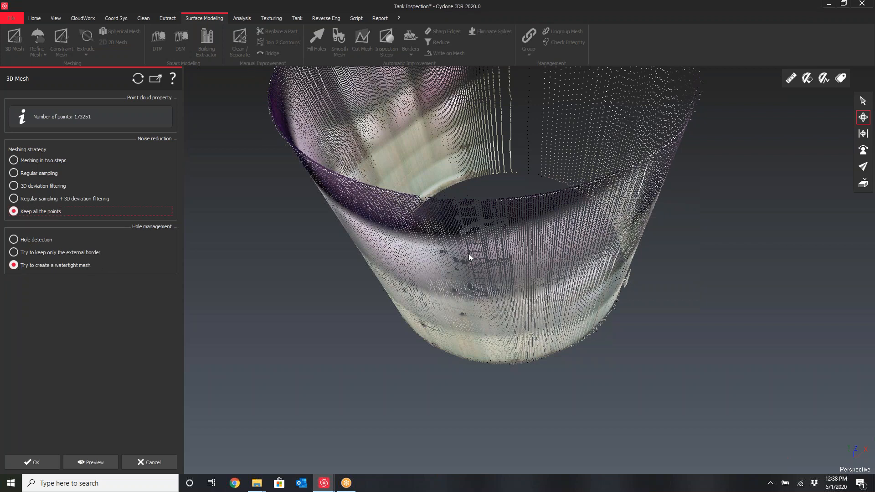
drag(469, 254, 469, 292)
scroll(397, 261, down, 3)
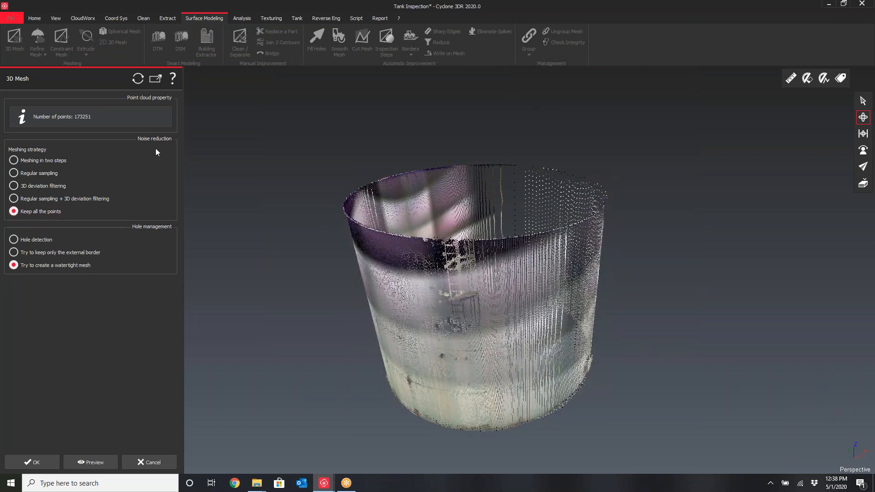
click(159, 462)
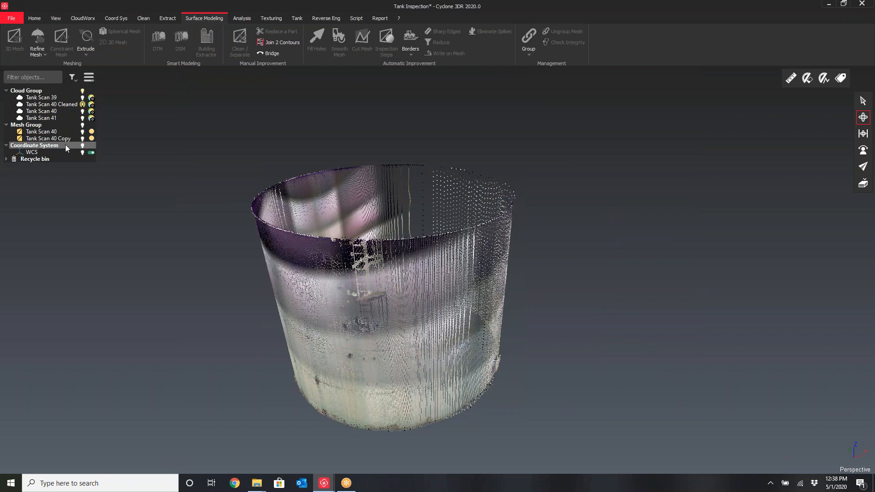
Hide the Tank Scan 40 Cleaned cloud and display the Tank Scan 40 mesh
click(82, 105)
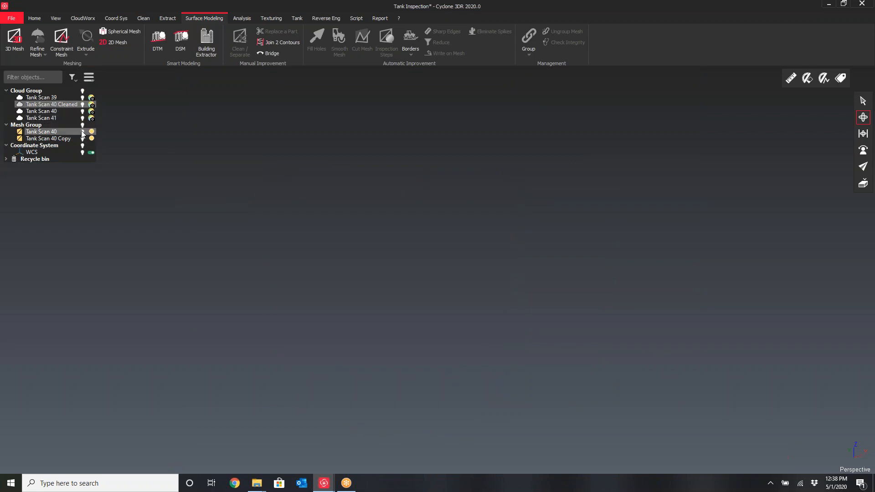
click(83, 131)
drag(504, 314, 408, 338)
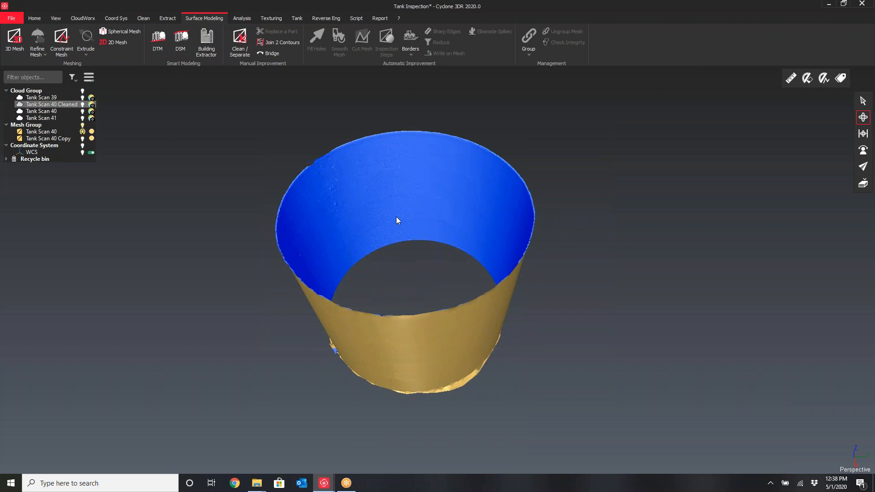
drag(425, 225, 444, 203)
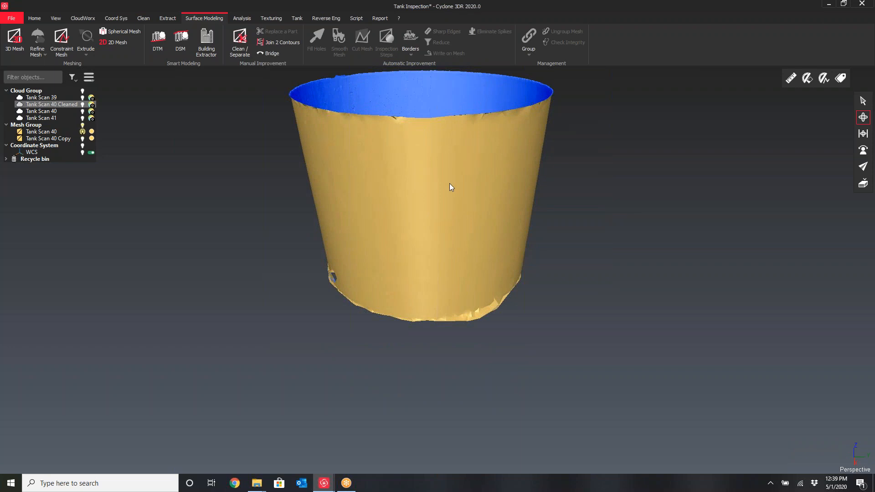
mouse_move(450, 186)
mouse_down()
mouse_move(453, 196)
mouse_move(441, 172)
mouse_up()
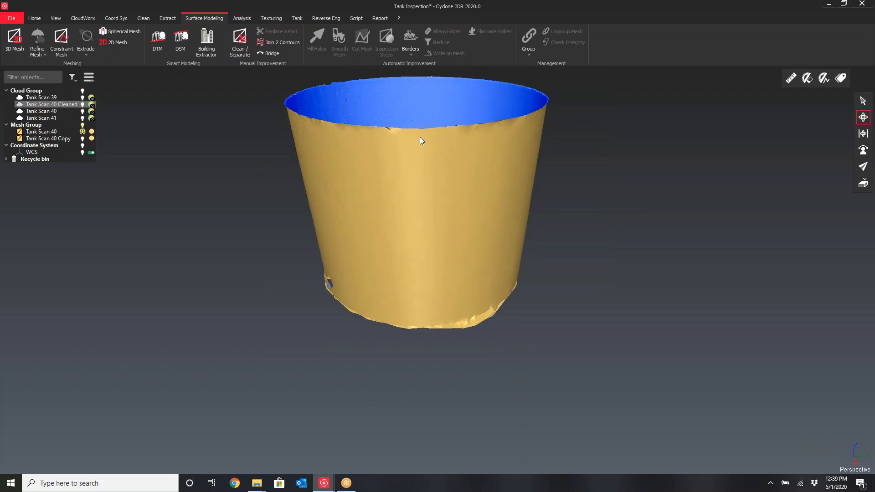
Create a tank project from the Tank Scan 40 mesh with tank height 12 and accept the automatic best cylinder
click(45, 132)
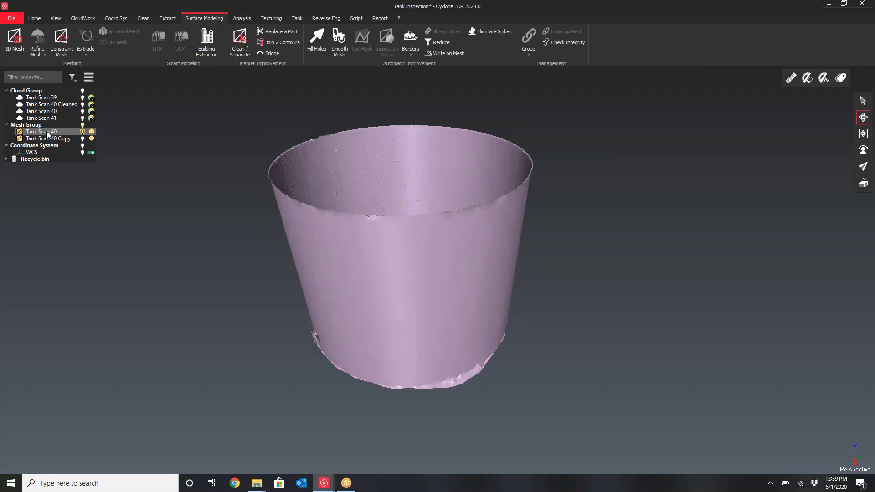
mouse_move(46, 131)
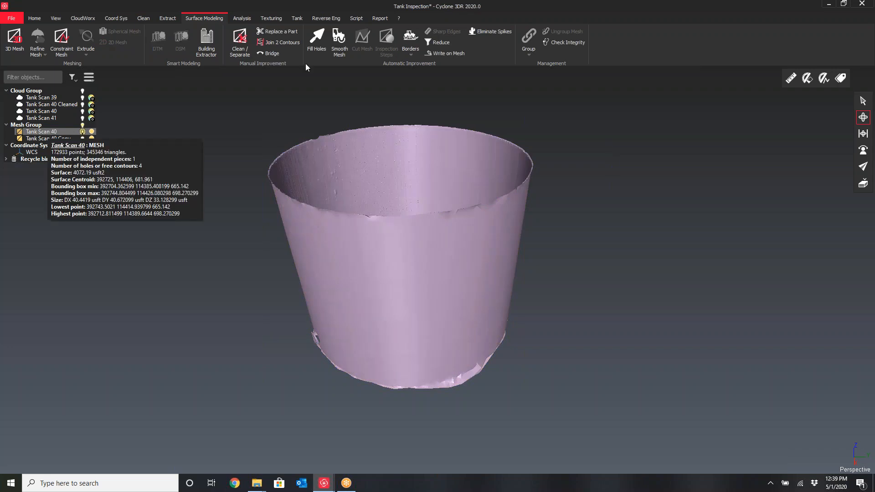
click(299, 18)
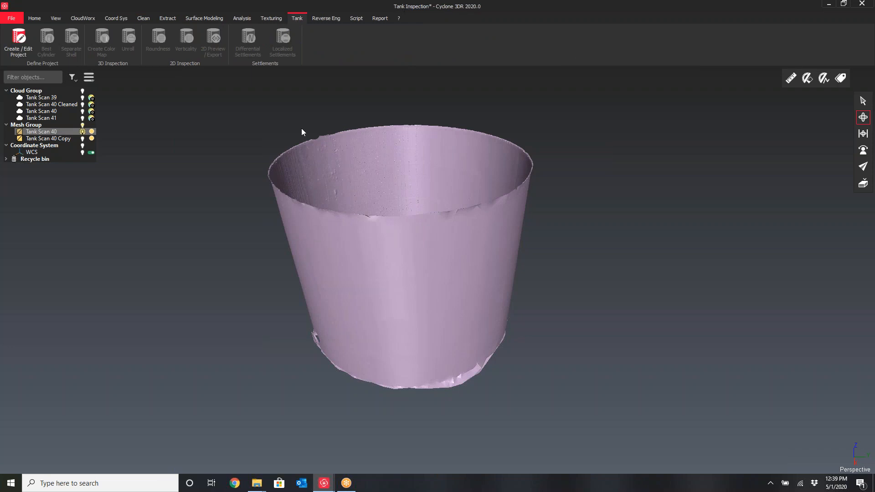
click(19, 46)
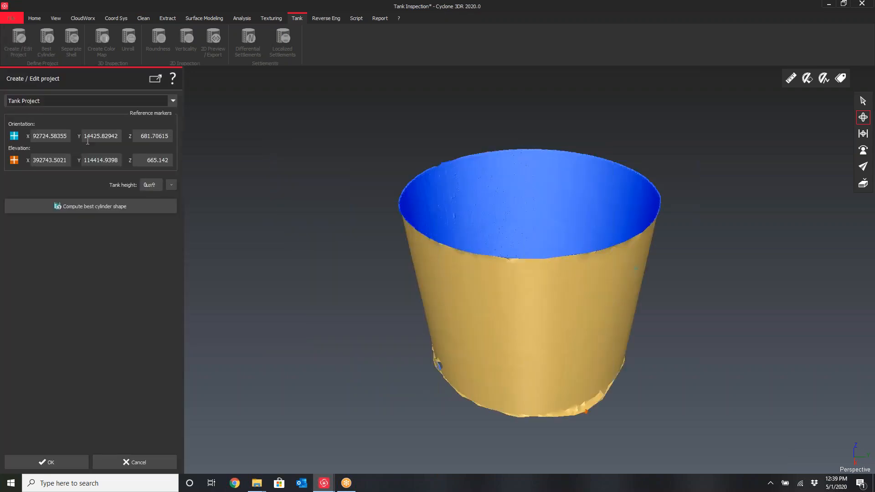
drag(521, 290, 550, 259)
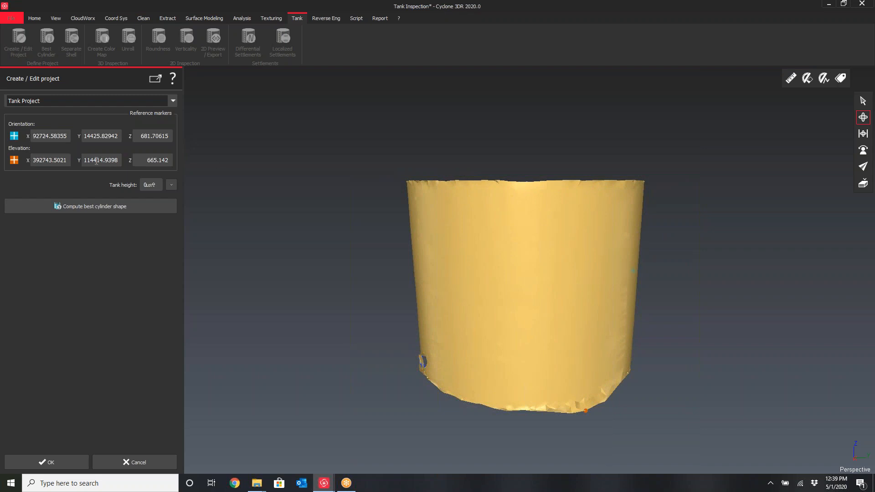
click(146, 183)
text(12)
click(90, 209)
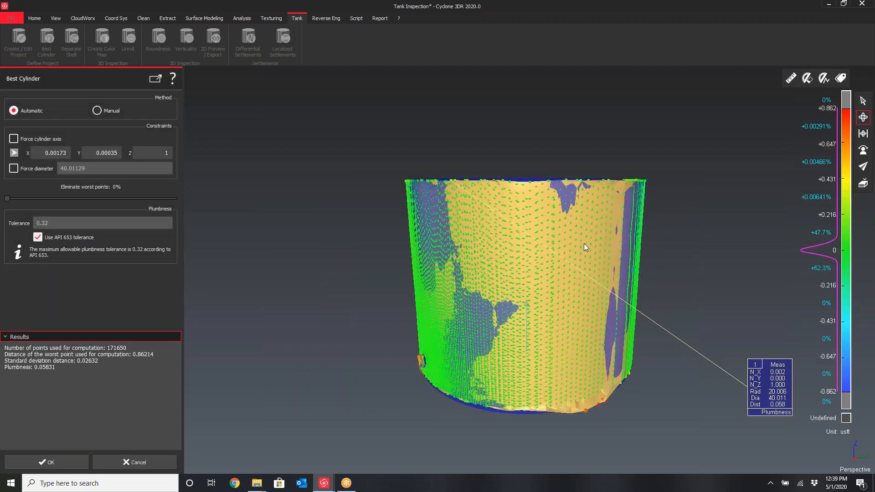
middle_drag(584, 242, 556, 227)
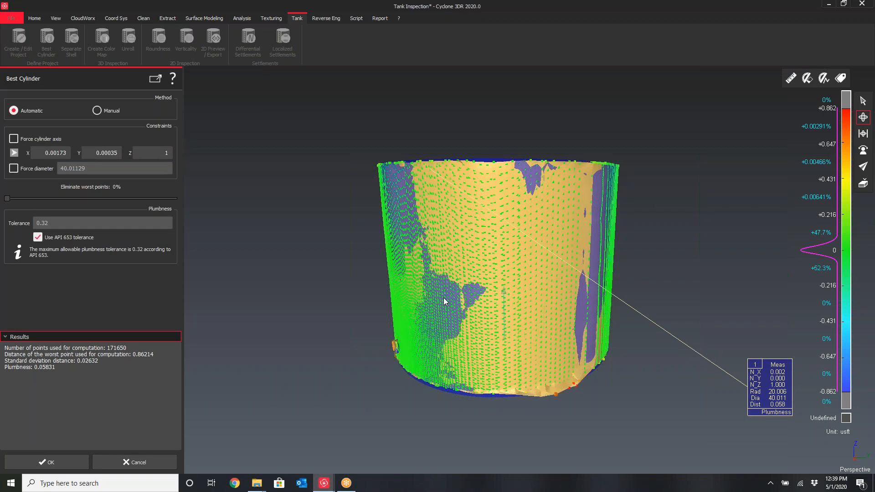
click(47, 462)
Expand the Tank Project and show only its Tank Scan 40 mesh
drag(326, 258, 385, 297)
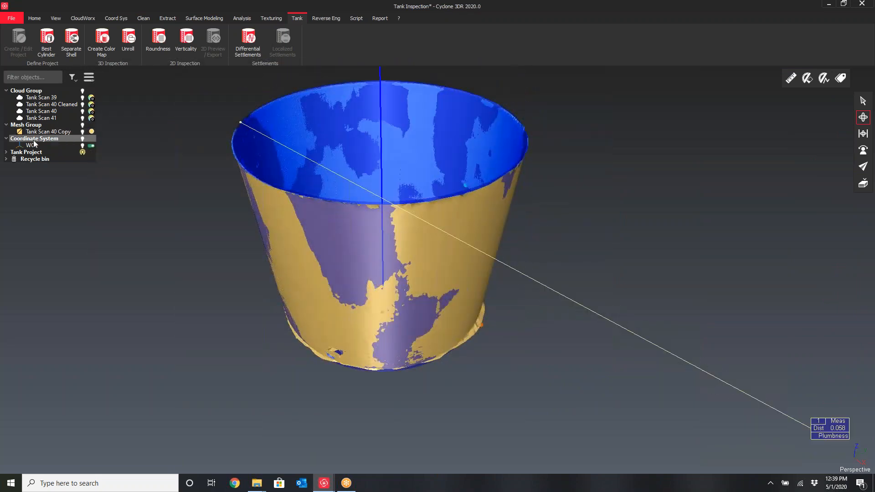
click(6, 153)
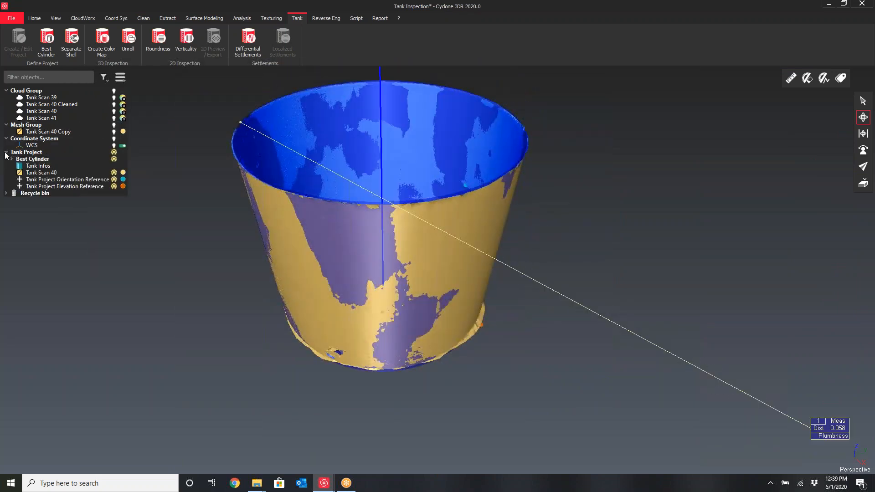
right_click(39, 174)
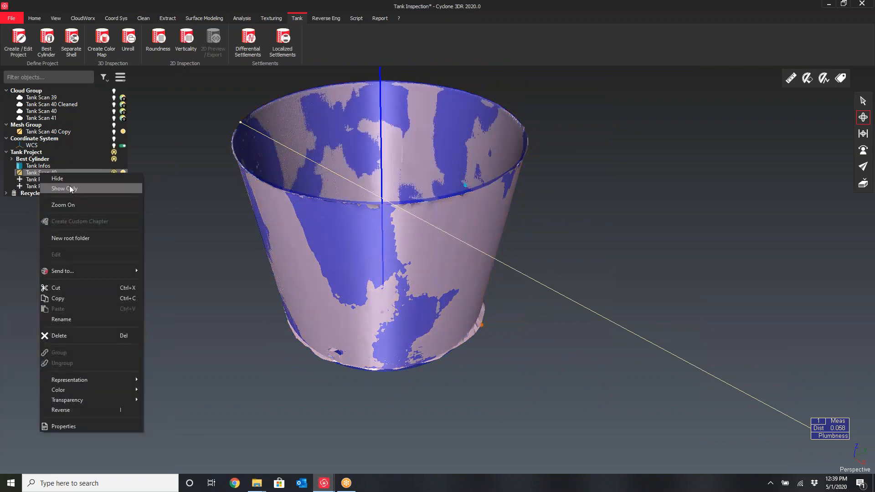
click(69, 188)
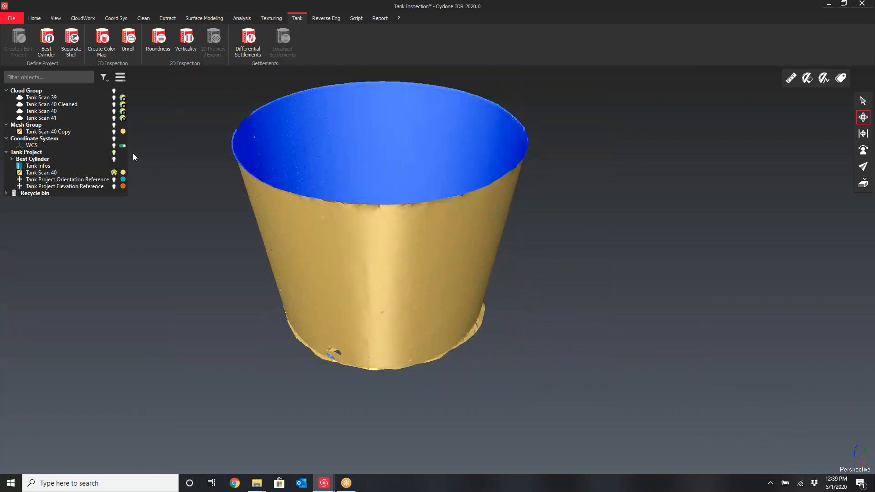
Create a color map of the tank ignoring points with distance greater than 0.1, previewing it before confirming
click(104, 47)
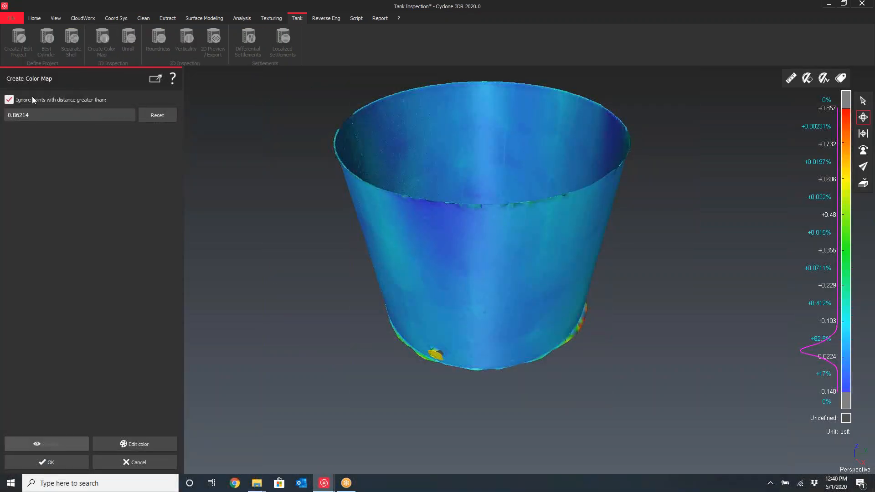
click(35, 114)
key(BackSpace)
key(BackSpace)
key(BackSpace)
key(BackSpace)
key(BackSpace)
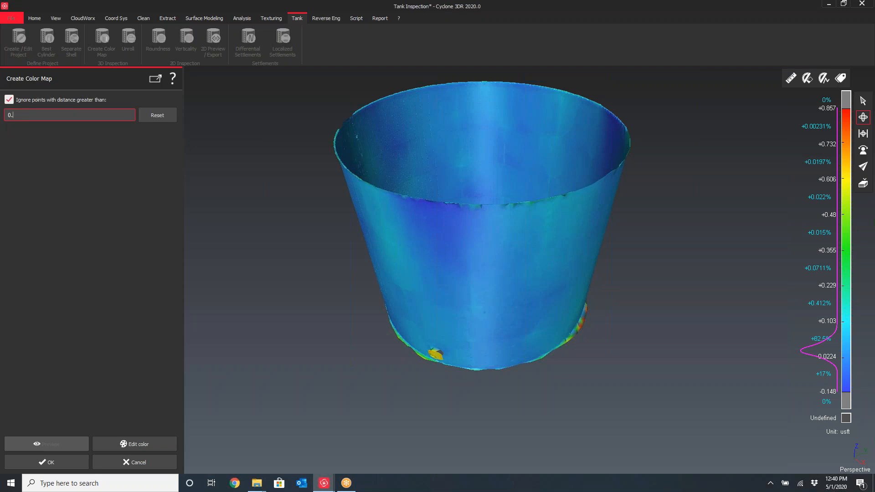
text(1)
click(63, 447)
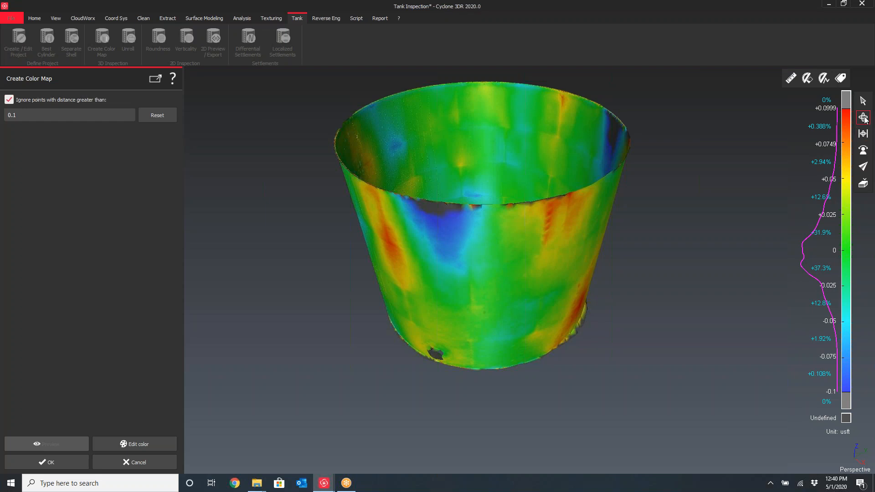
drag(527, 264, 490, 252)
drag(466, 265, 502, 269)
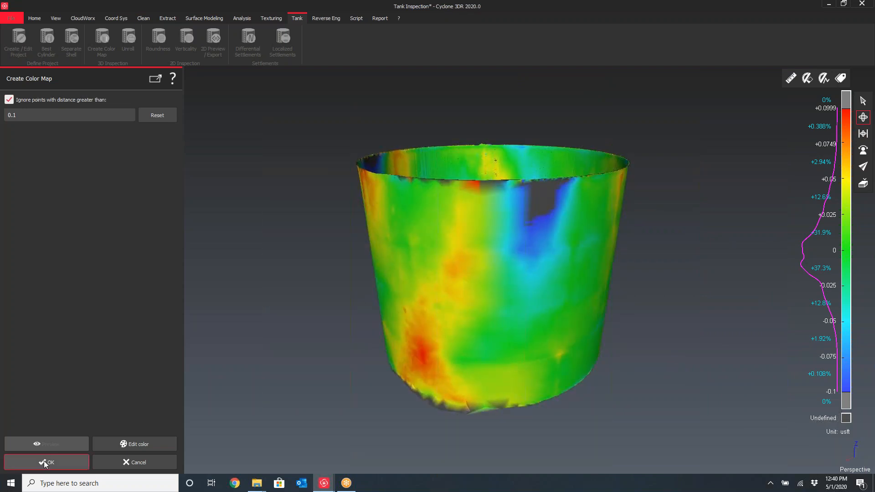
click(44, 461)
Pick two points on the tank color map to label their deviations
click(841, 78)
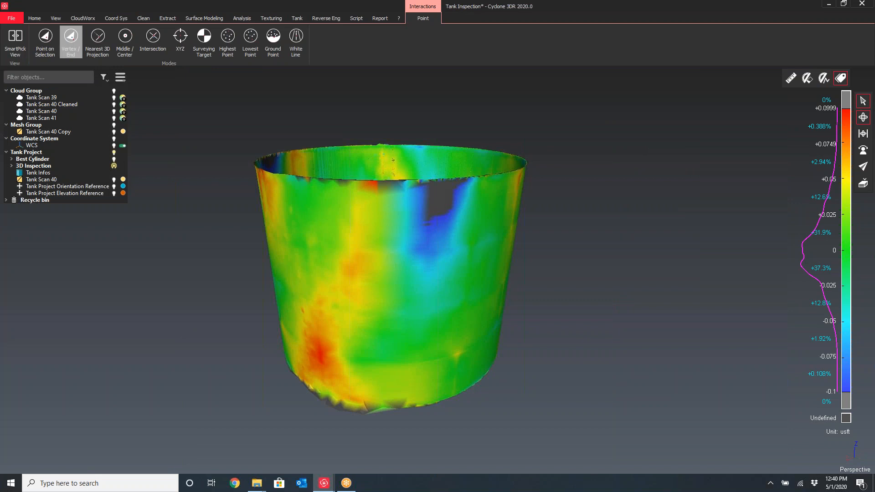
click(419, 231)
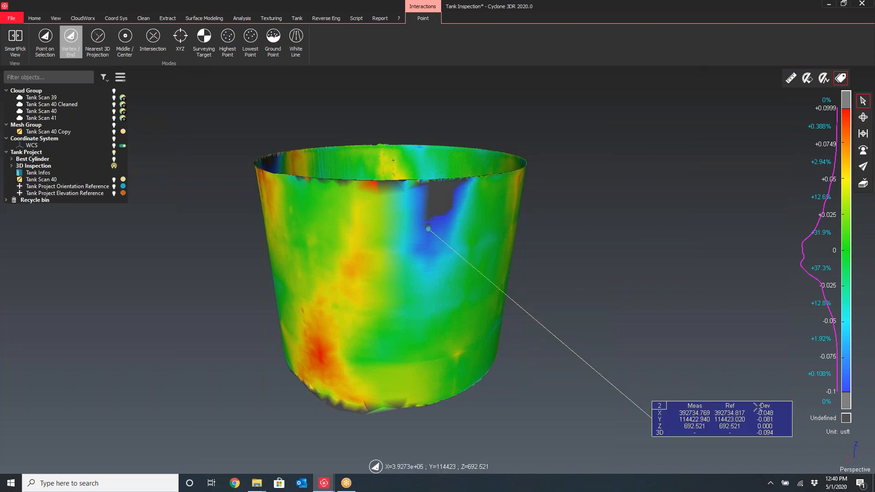
click(314, 353)
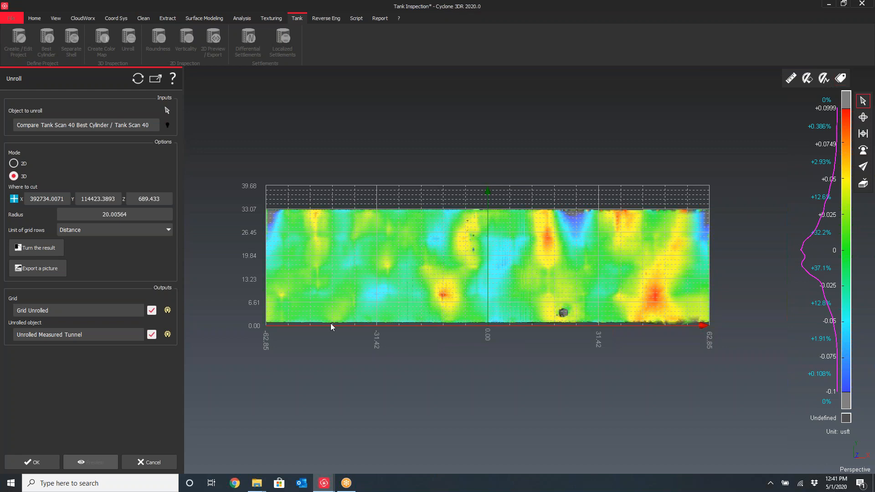
Try unrolling the tank color map in 3D mode, then cancel the Unroll command
scroll(429, 348, up, 2)
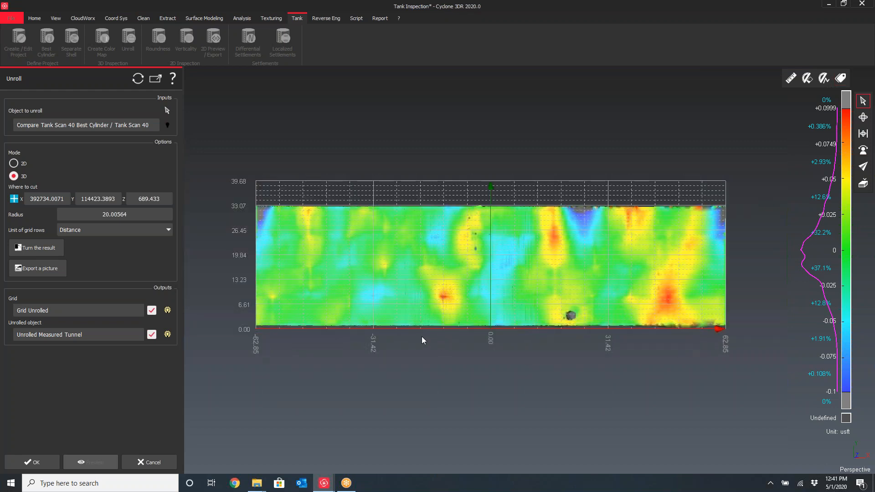
drag(473, 293, 477, 297)
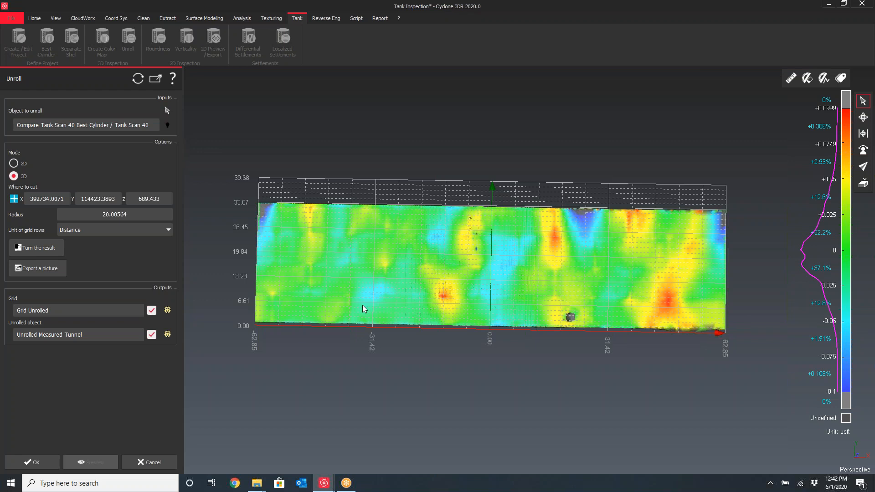
click(145, 463)
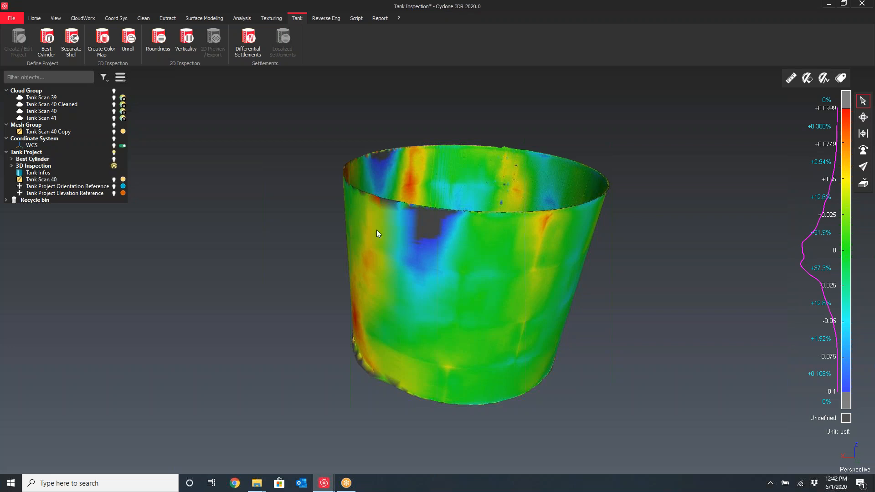
Run Roundness on the tank mesh with a regular section step of 3 all over, and preview the sections
click(559, 242)
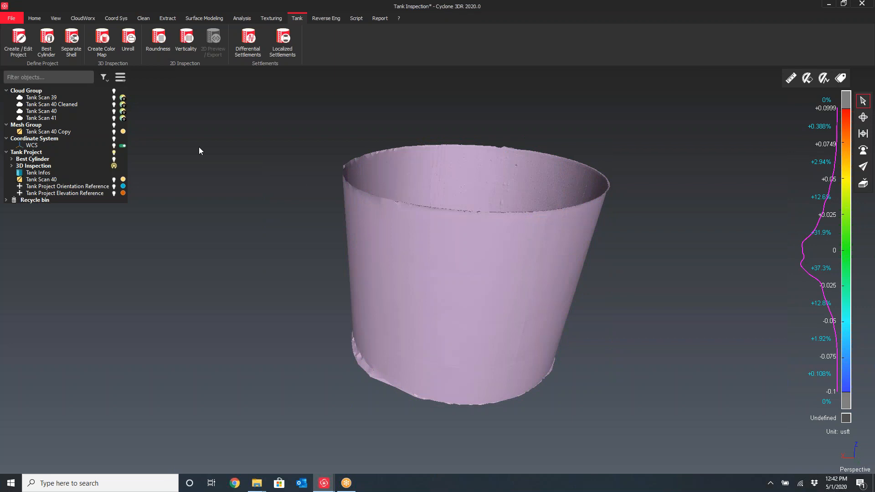
click(161, 46)
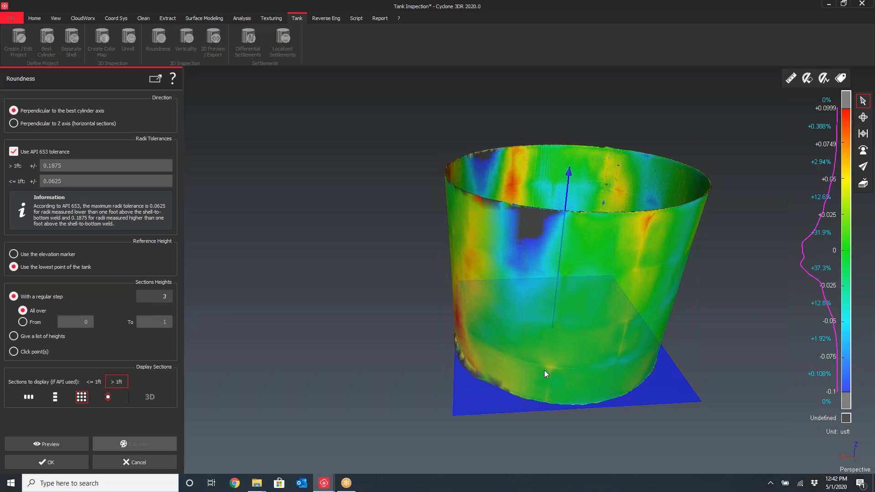
click(172, 297)
click(154, 299)
click(50, 444)
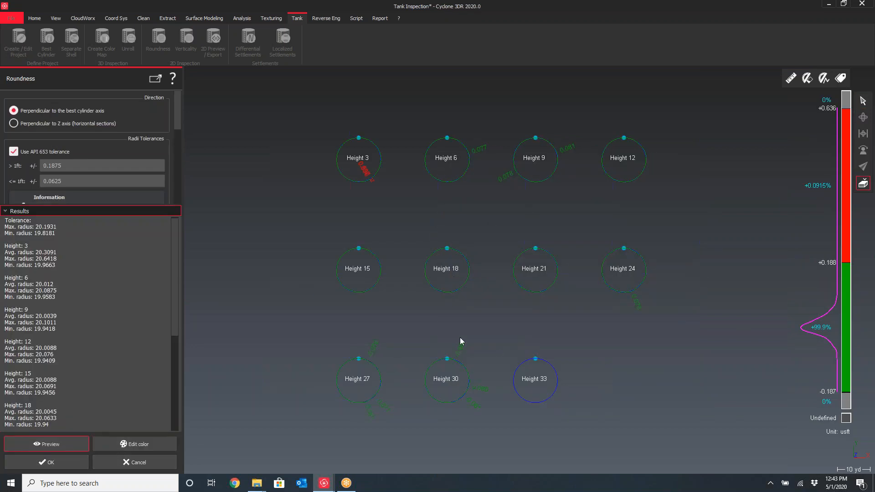
Examine the roundness section previews and their deviation labels at each height
scroll(415, 200, up, 6)
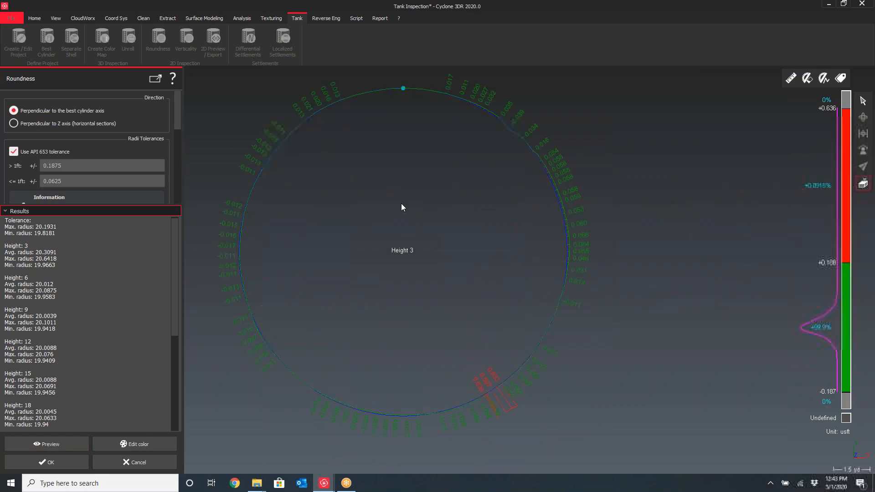
scroll(657, 278, up, 3)
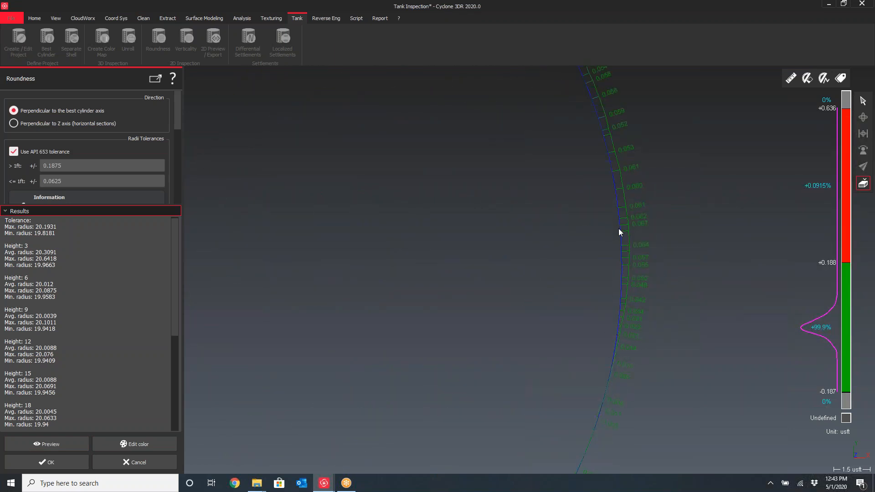
scroll(592, 225, down, 4)
scroll(434, 133, up, 6)
scroll(365, 241, down, 4)
scroll(524, 293, up, 1)
scroll(525, 293, down, 7)
middle_drag(727, 341, 571, 312)
scroll(622, 288, up, 3)
scroll(581, 297, up, 2)
scroll(547, 259, down, 10)
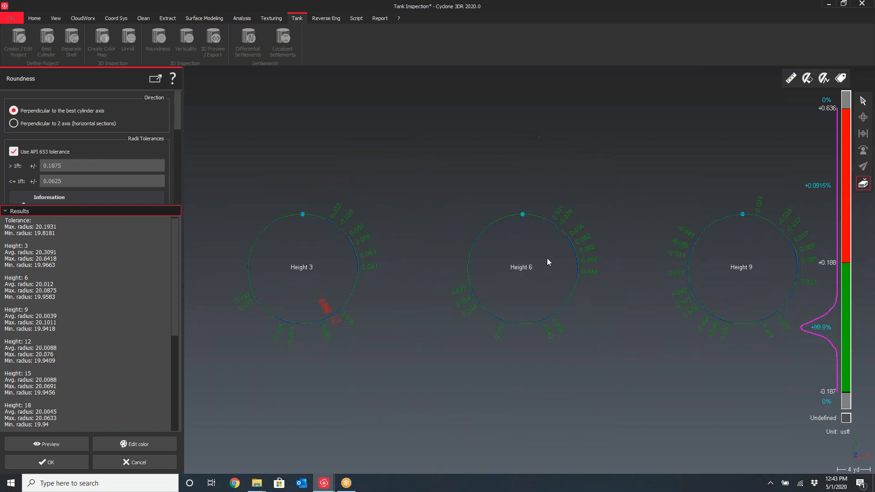
middle_drag(647, 312, 539, 221)
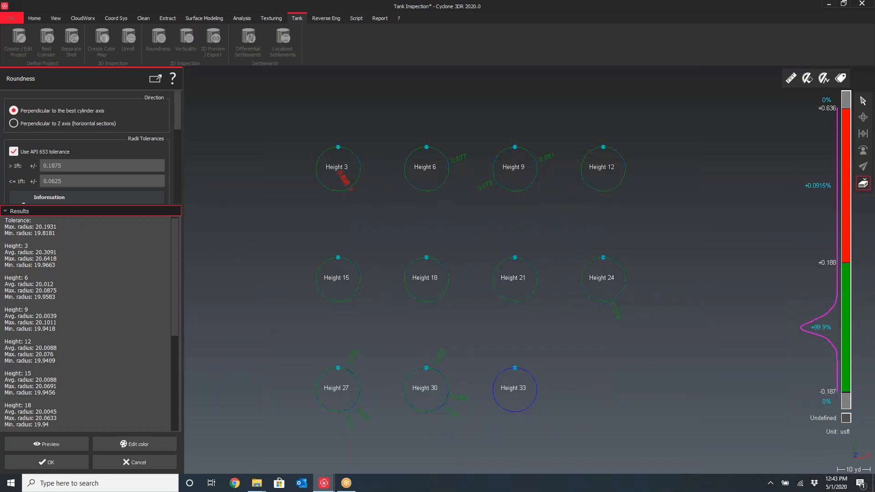
Confirm the Roundness analysis and inspect its sections on the tank
click(51, 463)
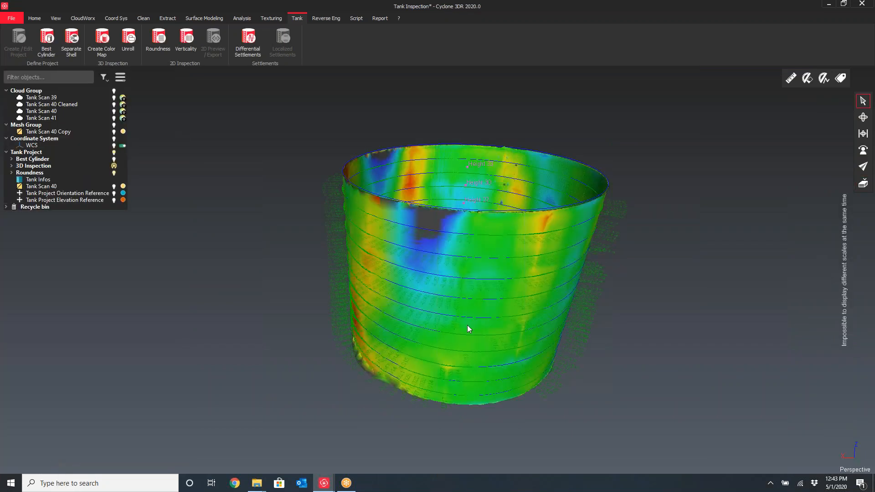
scroll(513, 248, up, 5)
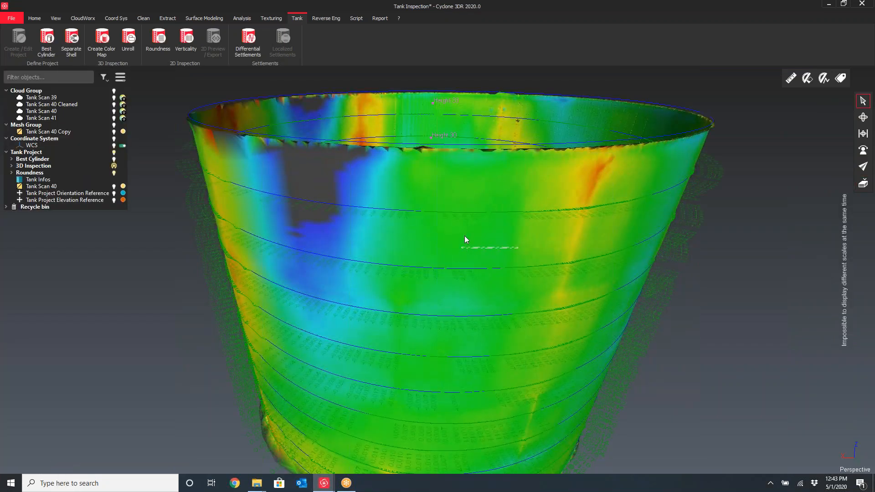
click(464, 237)
drag(496, 248, 371, 288)
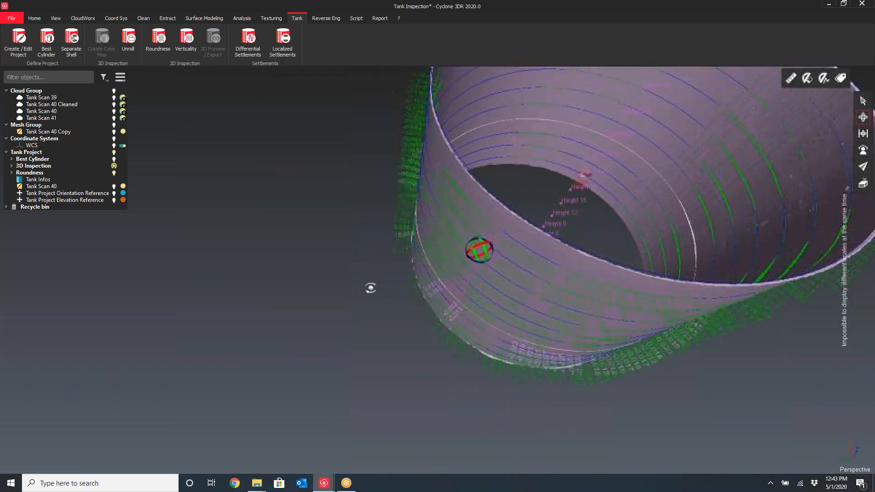
scroll(442, 229, up, 6)
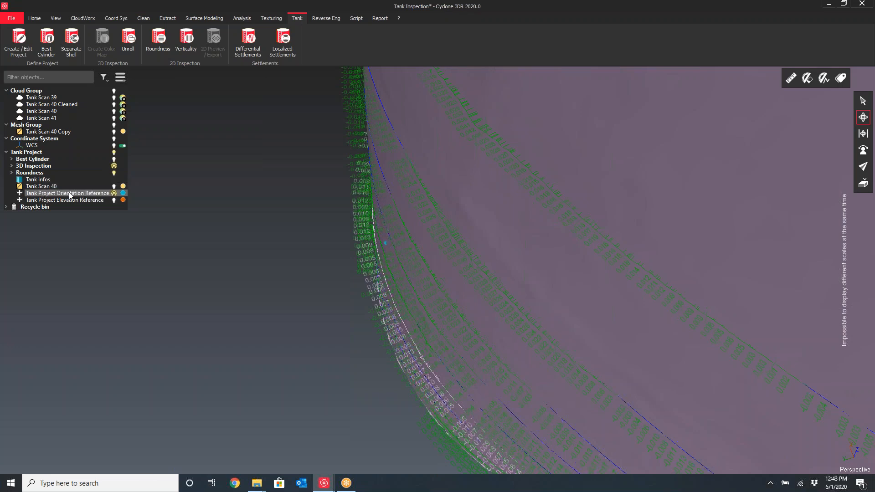
Show only the tank orientation reference, then show only the Roundness sections
right_click(54, 195)
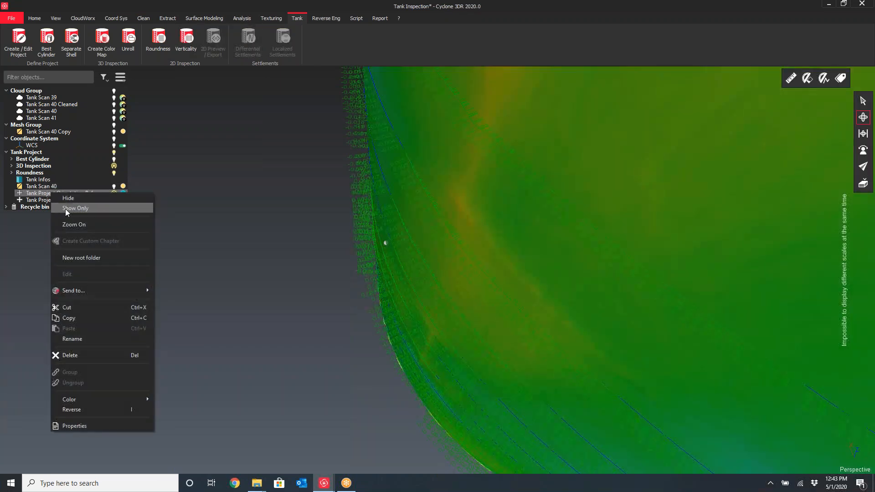
click(65, 209)
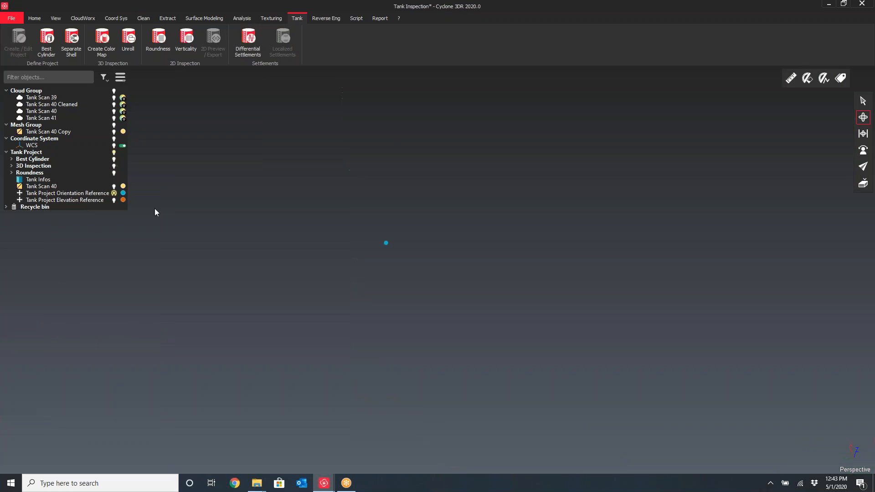
right_click(37, 174)
click(62, 201)
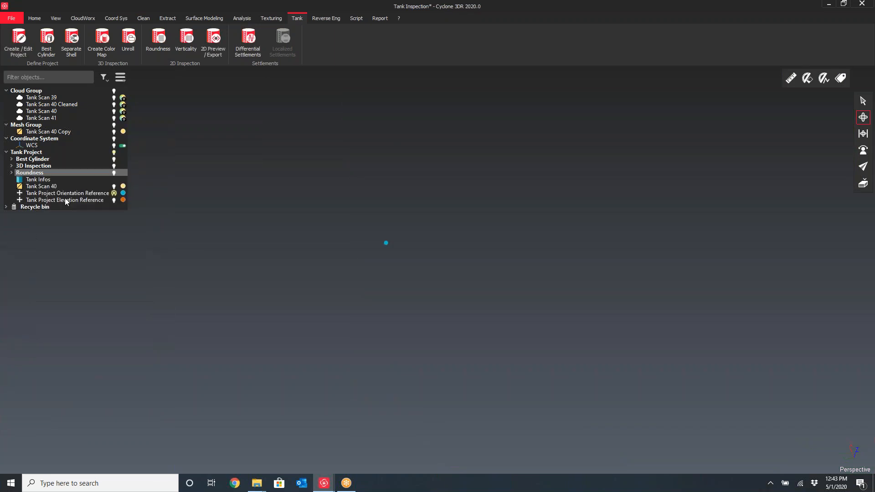
Orbit around the roundness section circles to inspect them
drag(432, 212, 505, 246)
scroll(539, 193, down, 3)
middle_drag(504, 246, 414, 292)
drag(414, 292, 446, 278)
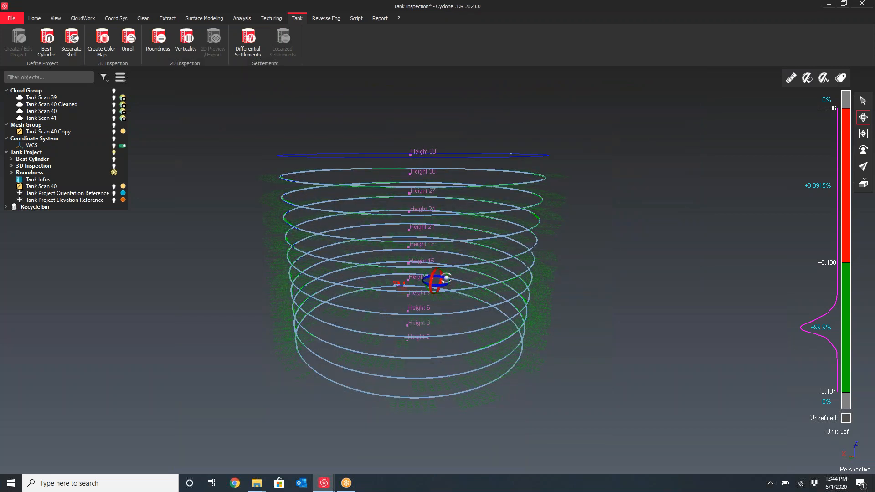
click(57, 188)
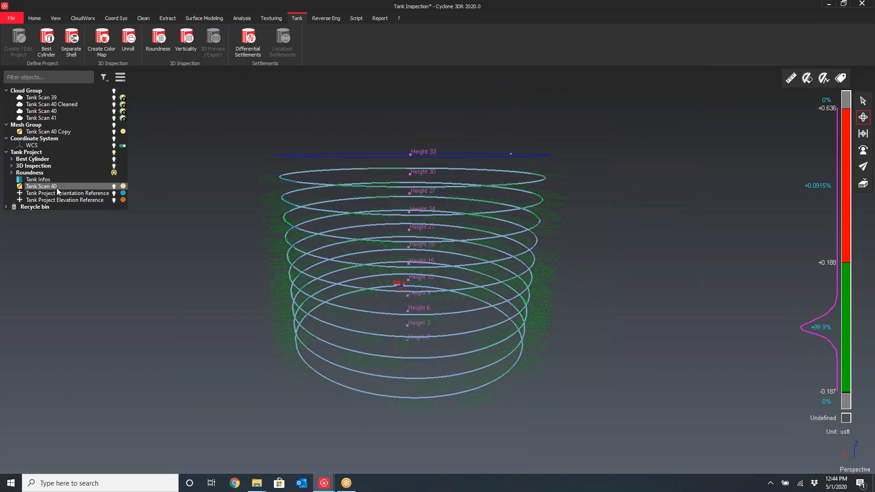
mouse_move(57, 187)
drag(355, 220, 383, 248)
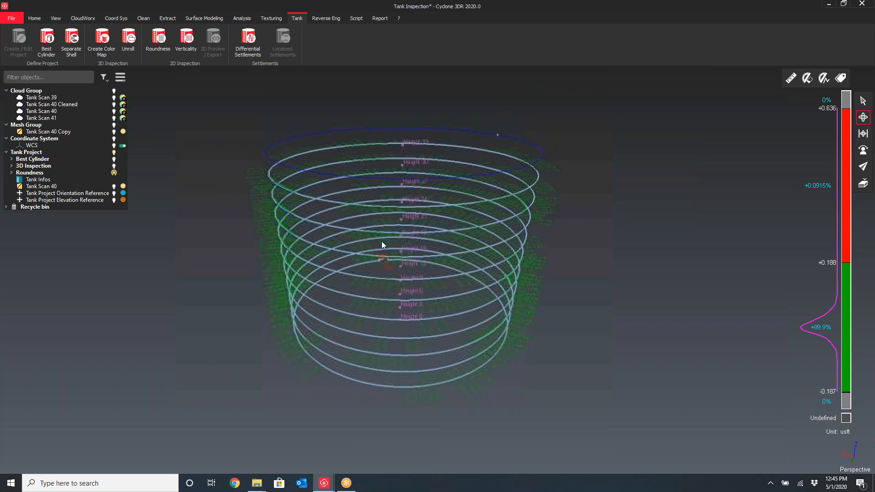
Display only the Tank Scan 40 Cleaned point cloud
click(43, 113)
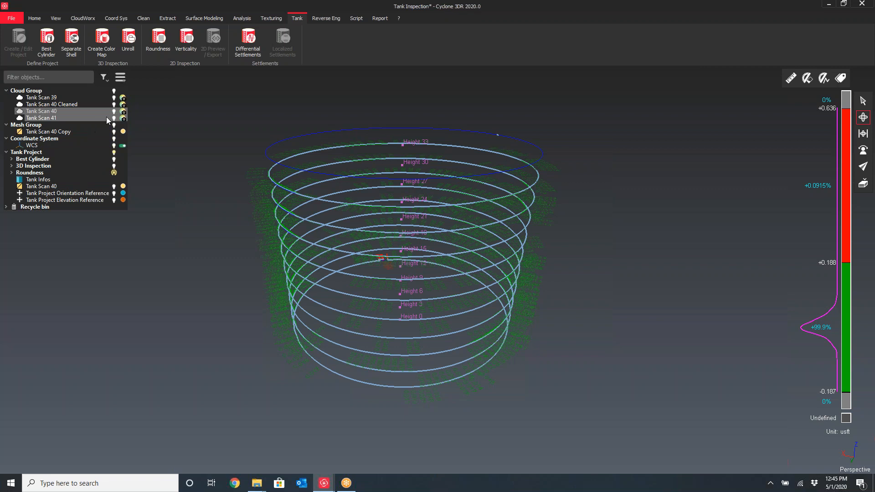
right_click(37, 114)
click(66, 132)
drag(448, 228, 453, 258)
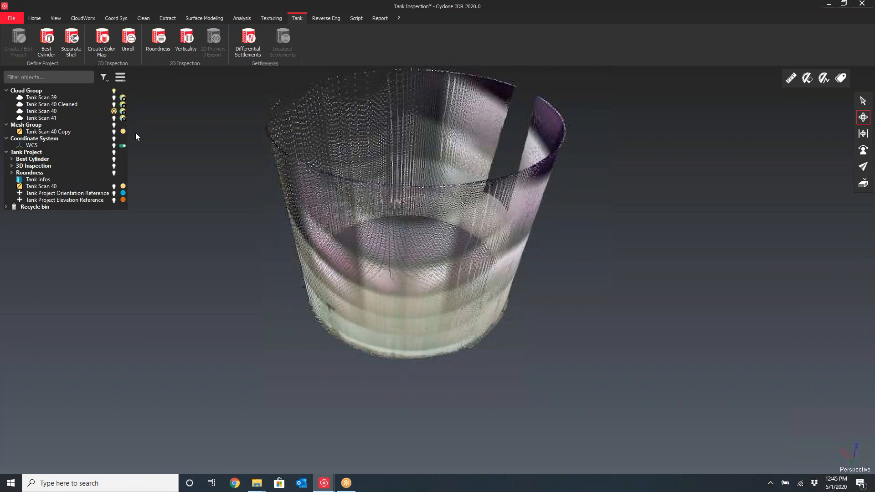
click(113, 111)
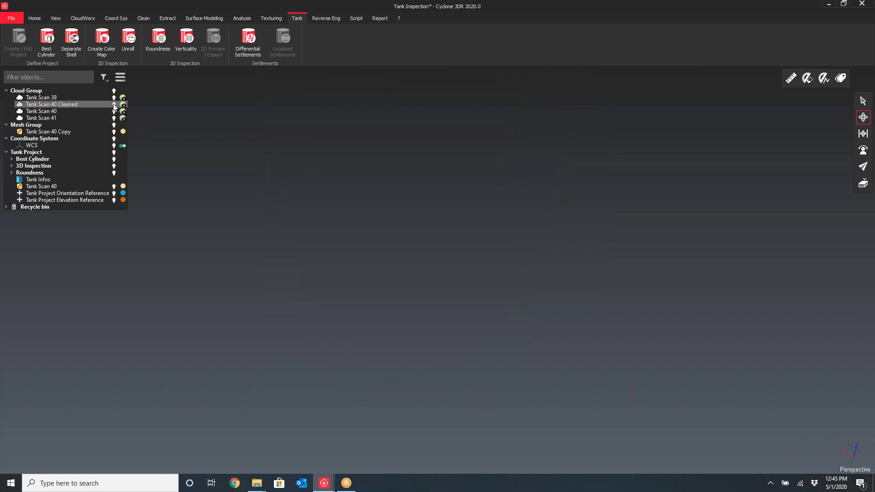
click(114, 104)
drag(428, 256, 433, 273)
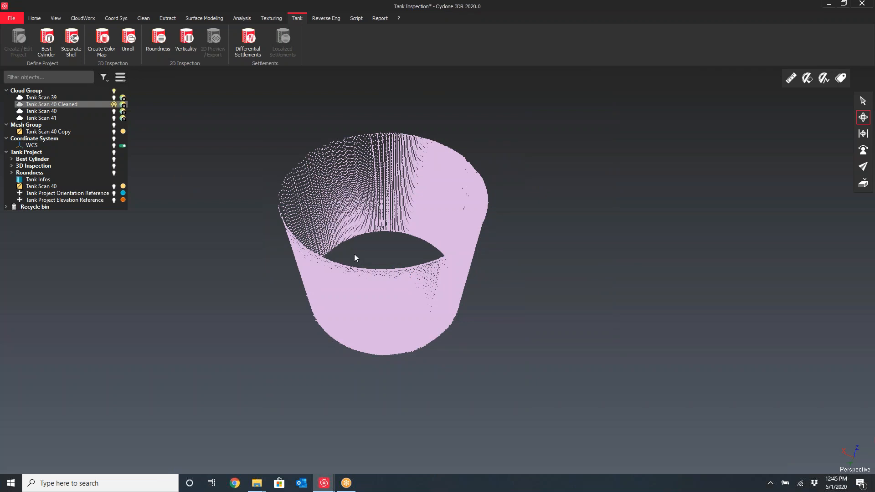
Try a 3D Mesh of the cleaned cloud with the watertight mesh option, previewing it before cancelling
click(197, 18)
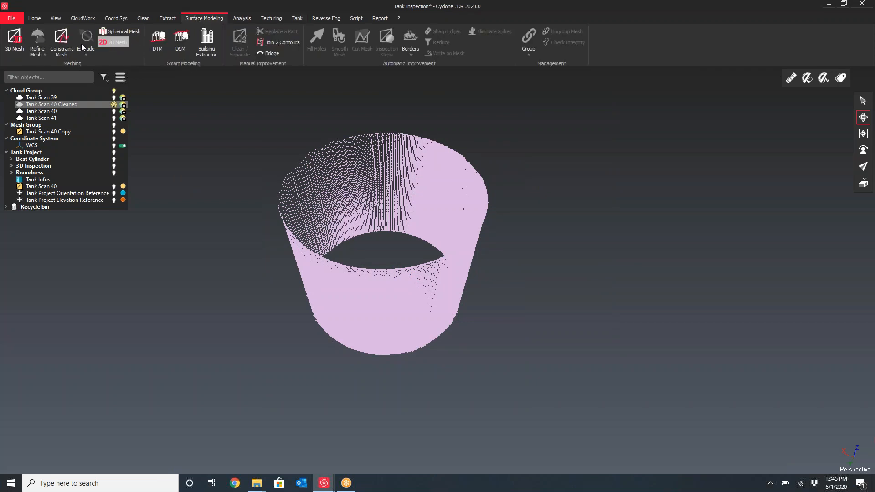
click(15, 50)
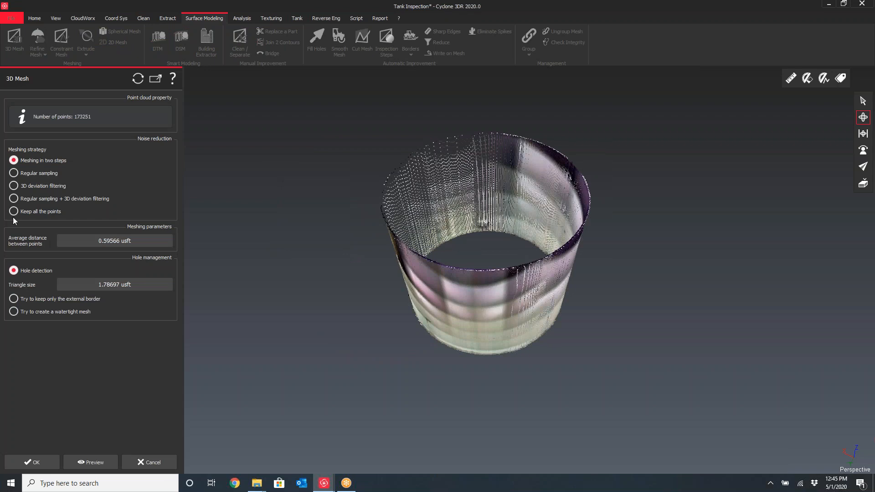
click(13, 312)
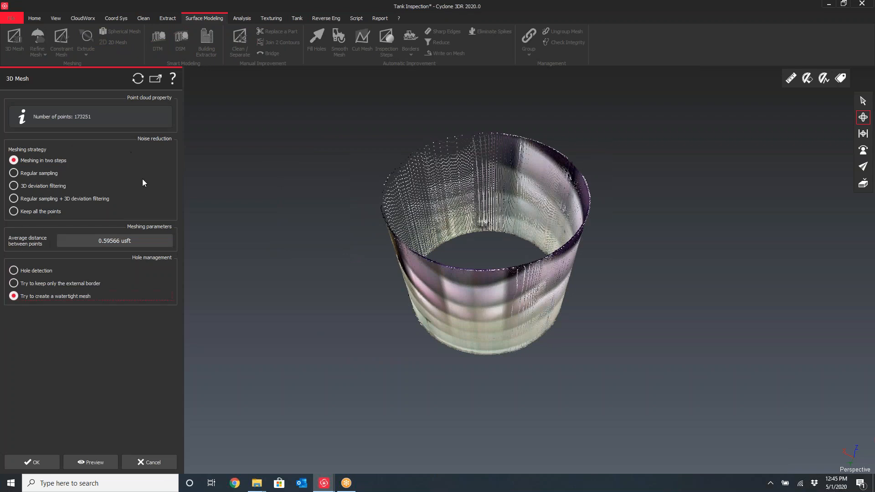
click(83, 462)
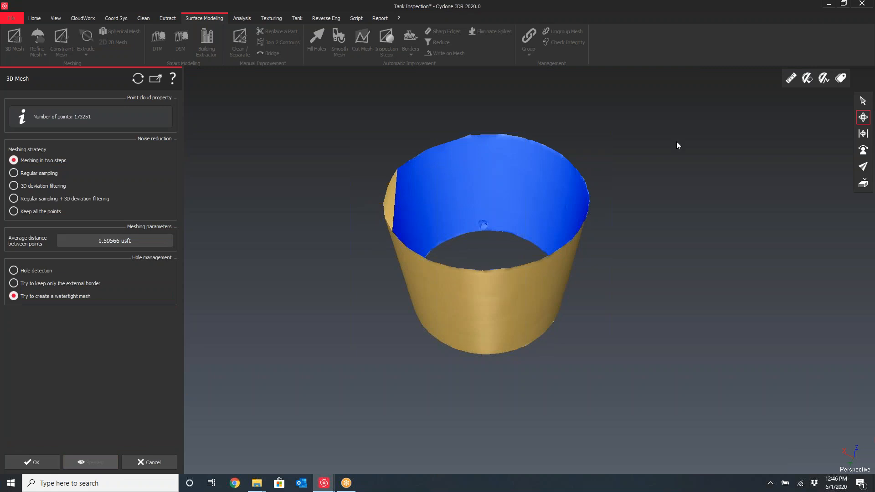
drag(552, 293, 441, 291)
scroll(452, 201, up, 5)
scroll(495, 227, up, 3)
drag(496, 227, 524, 336)
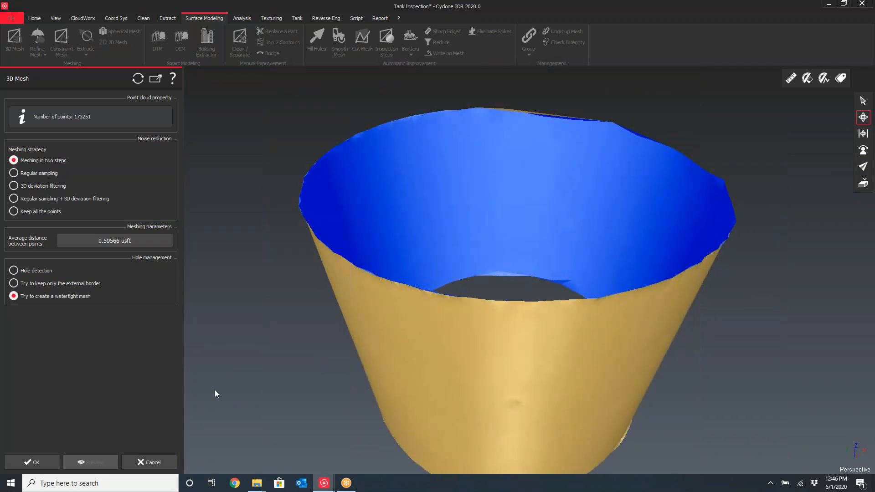
click(150, 463)
scroll(445, 300, down, 5)
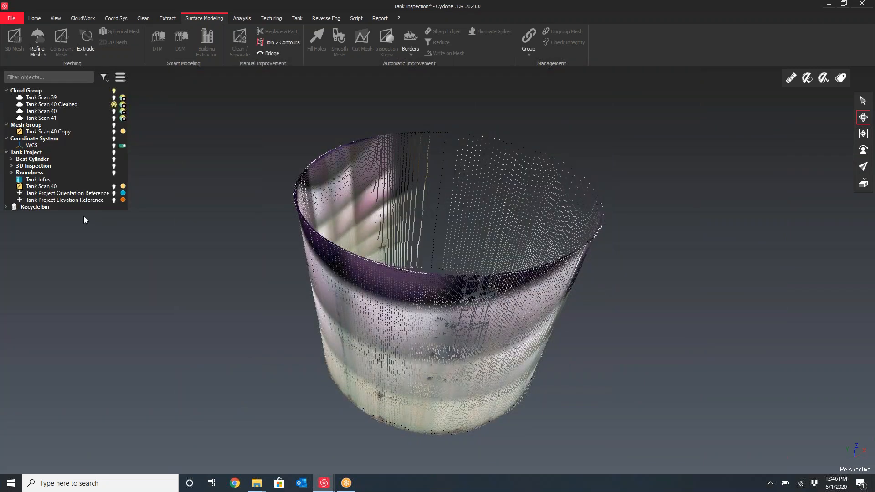
Show only the Tank Scan 40 mesh from the tank project
right_click(55, 186)
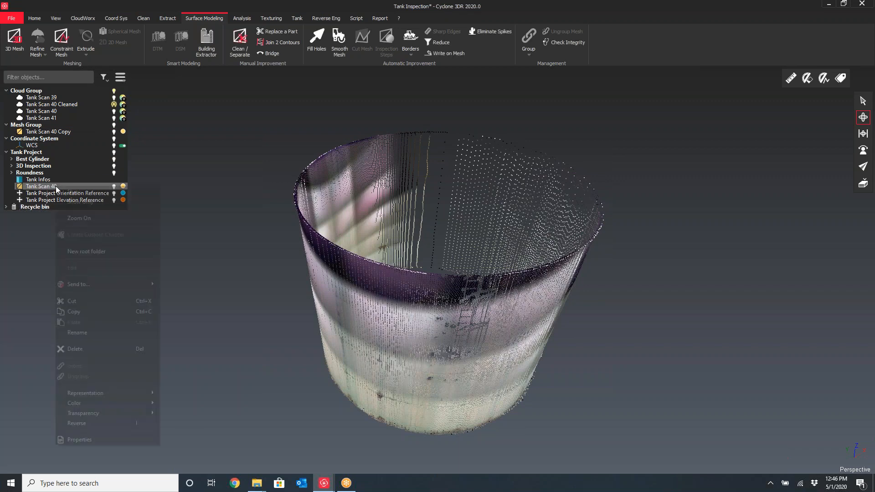
click(78, 202)
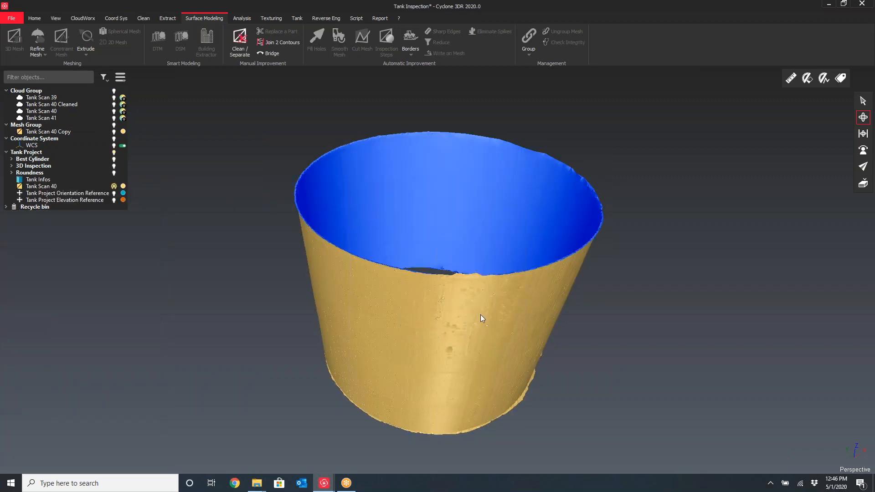
right_drag(481, 315, 469, 295)
mouse_move(464, 293)
mouse_down()
mouse_move(479, 257)
mouse_move(403, 272)
mouse_move(486, 300)
mouse_move(469, 289)
mouse_up()
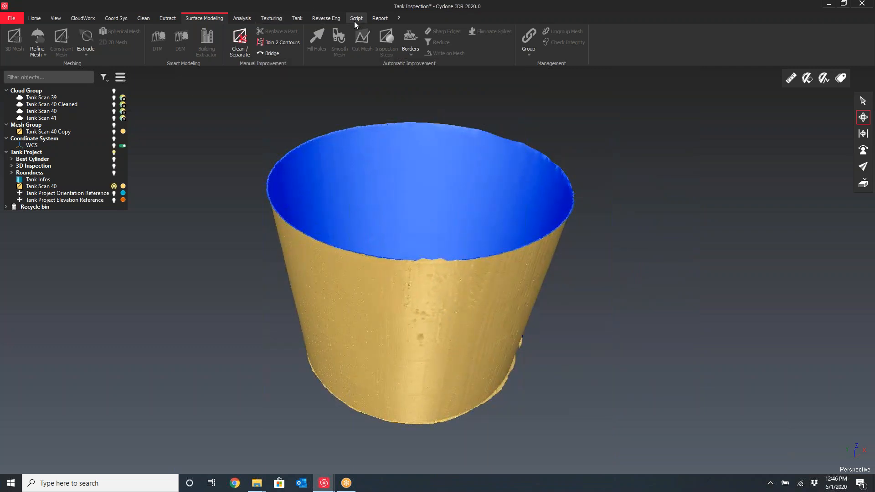
Run Verticality on the tank with a regular 25° angle between sections all around
click(297, 18)
click(186, 41)
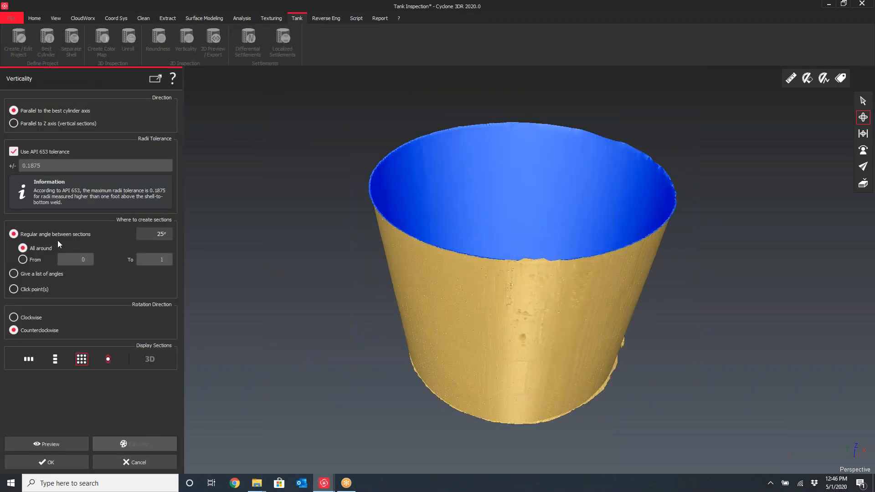
double_click(157, 235)
click(51, 465)
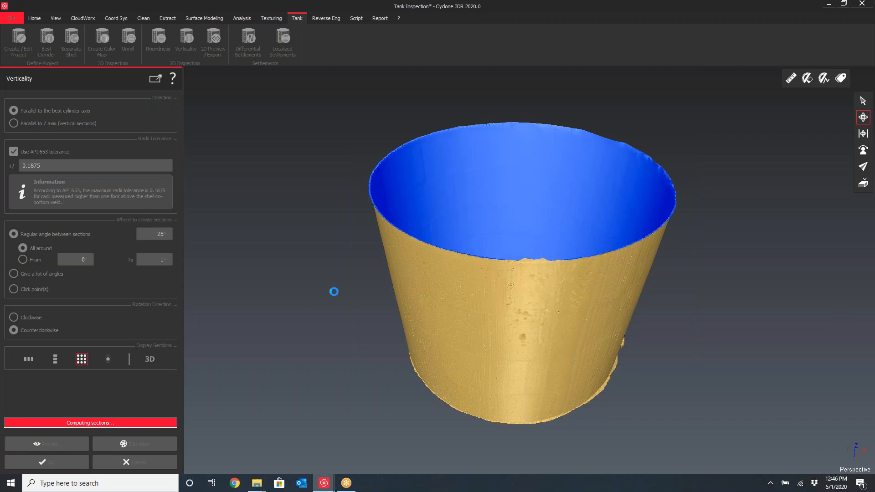
Orbit and zoom inside the tank to inspect the verticality sections and their deviation labels
drag(444, 288, 472, 246)
scroll(481, 269, up, 3)
middle_drag(485, 268, 528, 261)
drag(522, 258, 506, 283)
middle_drag(511, 283, 527, 236)
drag(532, 201, 506, 228)
middle_drag(501, 215, 351, 270)
drag(351, 270, 319, 288)
scroll(200, 240, up, 4)
drag(258, 272, 241, 222)
drag(244, 211, 231, 219)
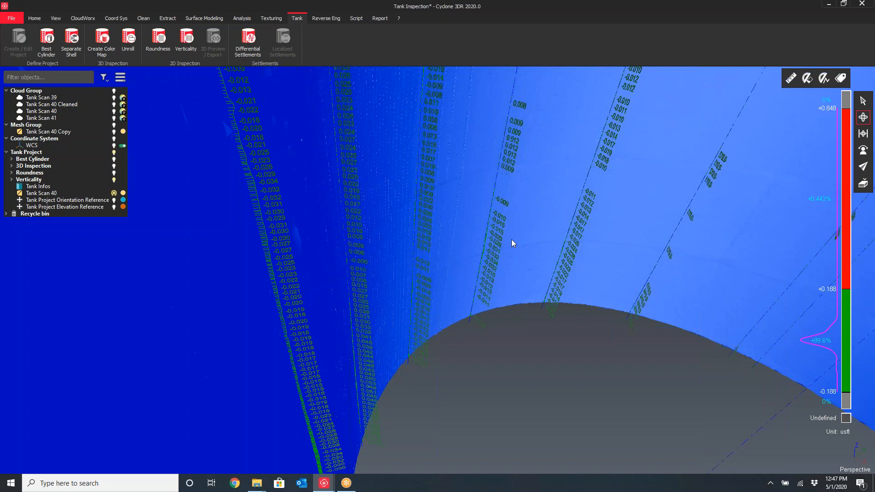
drag(512, 207, 565, 225)
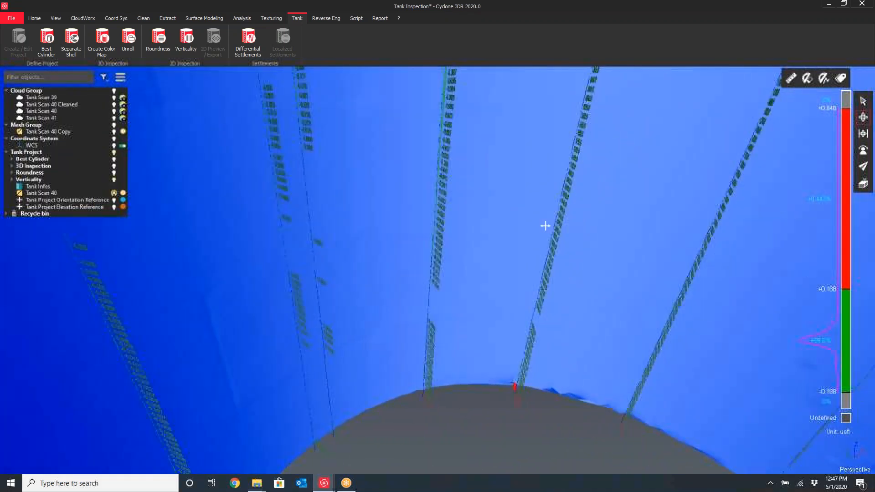
Keep orbiting and zooming through the tank interior to review the verticality section lines
drag(386, 222, 497, 213)
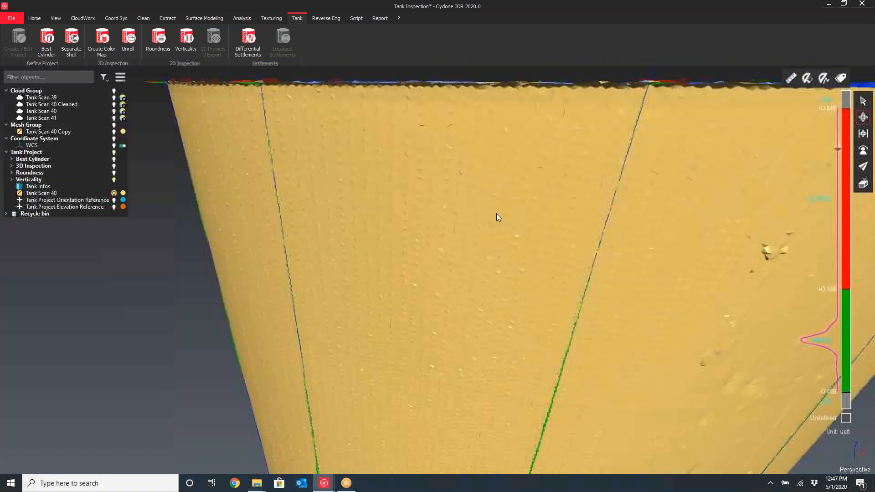
scroll(497, 215, down, 6)
drag(493, 211, 470, 244)
middle_drag(469, 243, 436, 301)
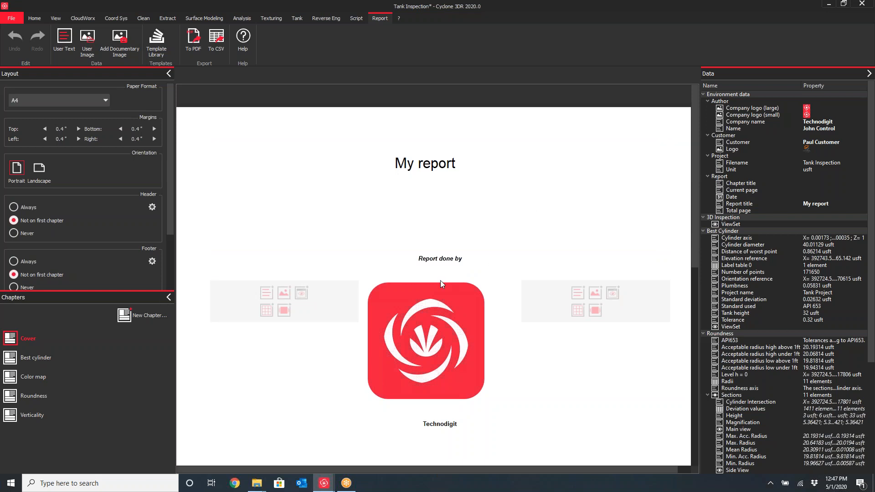
Scroll through the report's cover page and open the Verticality chapter to review its pages
scroll(335, 228, down, 5)
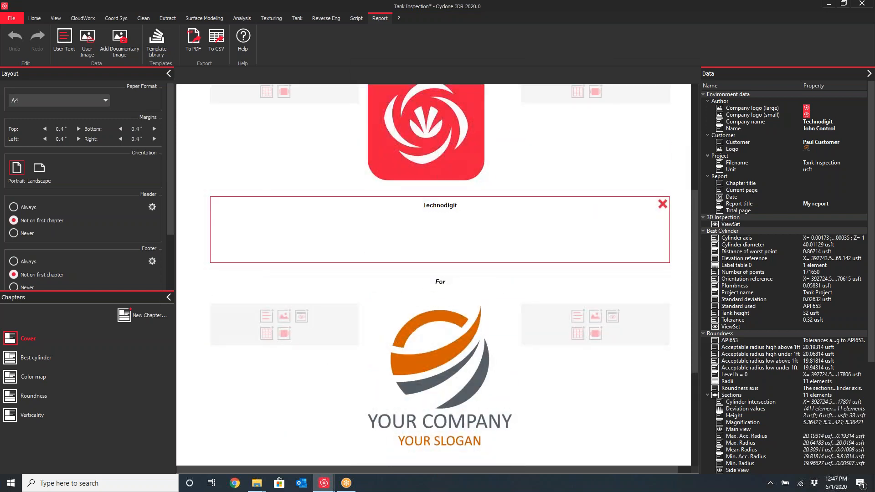
scroll(333, 345, down, 4)
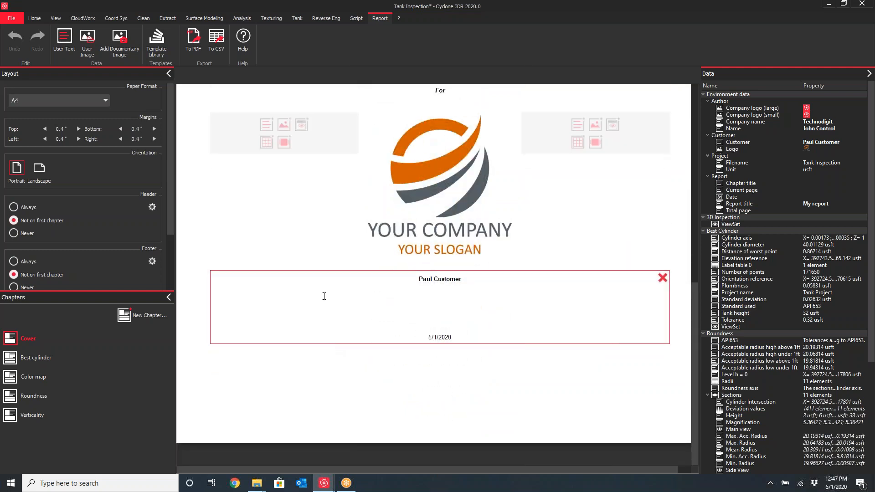
scroll(324, 297, up, 7)
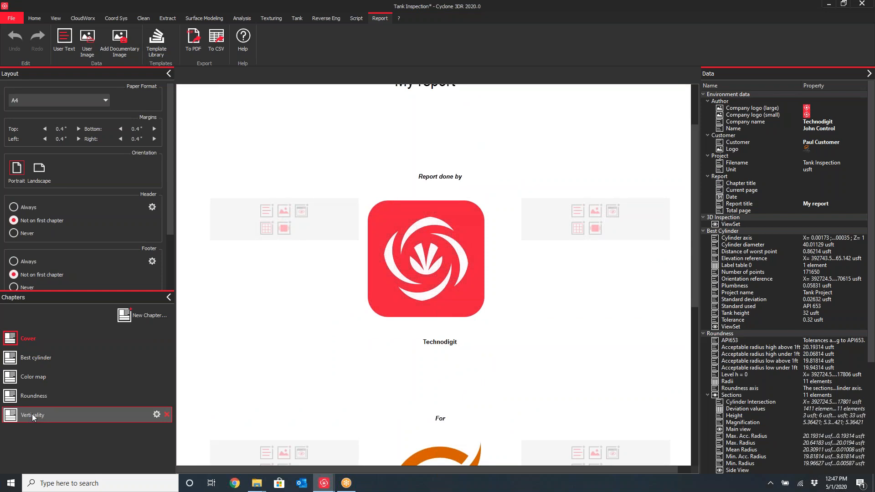
click(144, 413)
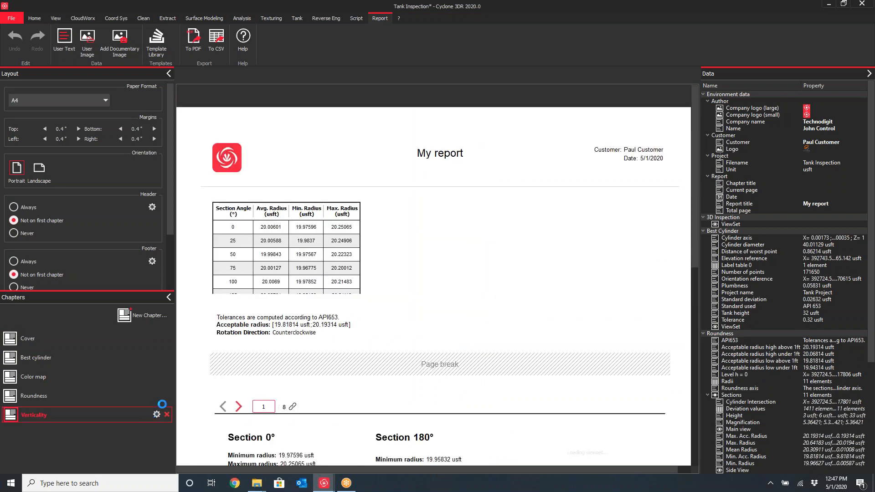
scroll(409, 230, down, 15)
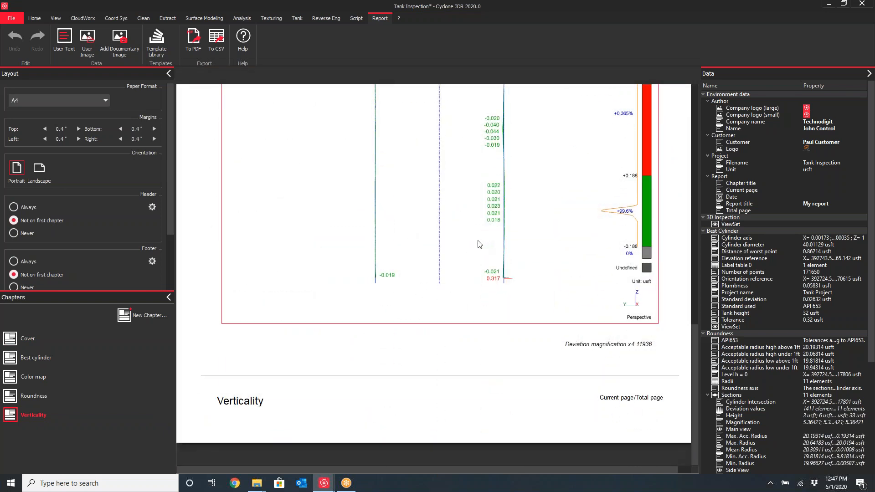
scroll(463, 250, up, 6)
scroll(463, 250, up, 5)
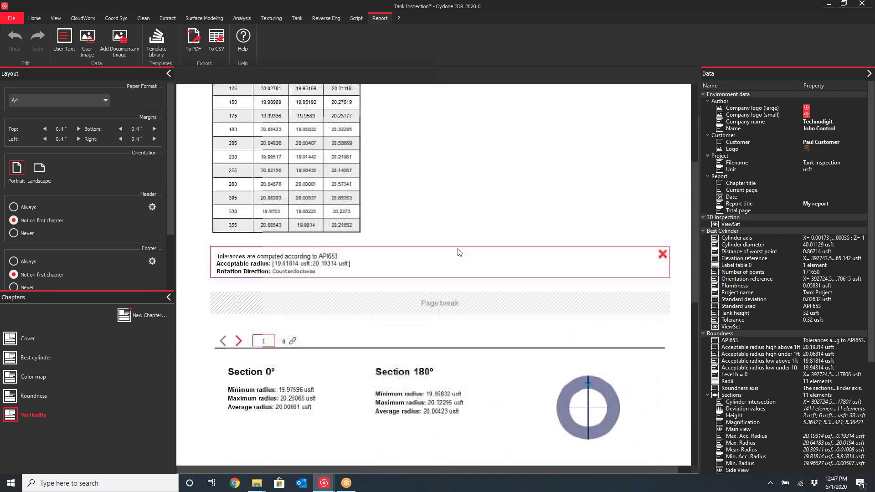
scroll(459, 250, down, 5)
scroll(437, 274, down, 4)
scroll(438, 273, up, 9)
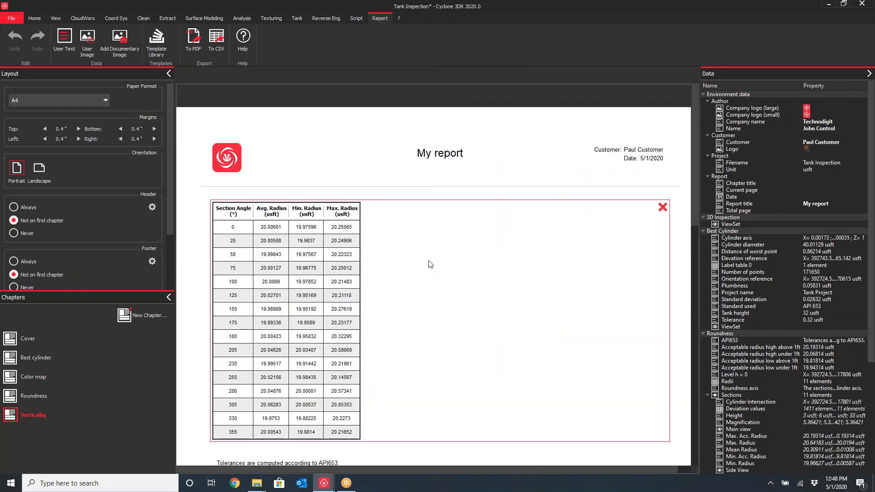
Replace the report title in the Verticality chapter header with Tank 20
double_click(443, 156)
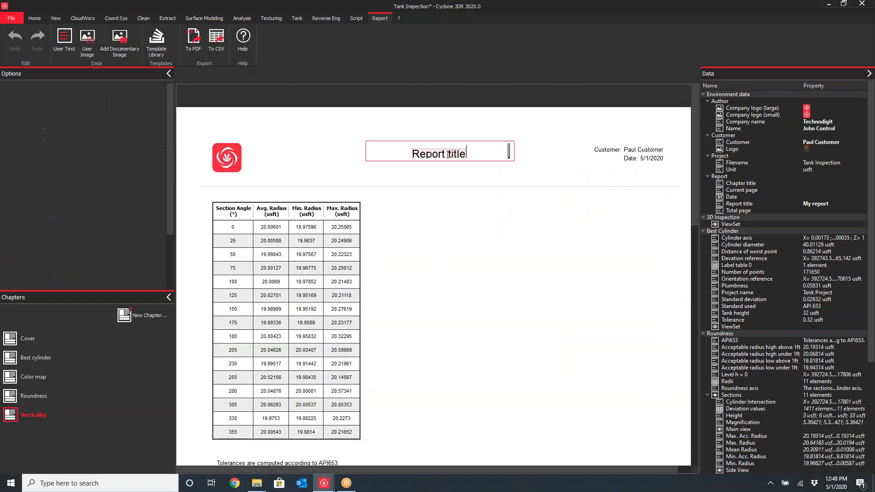
text(Tank)
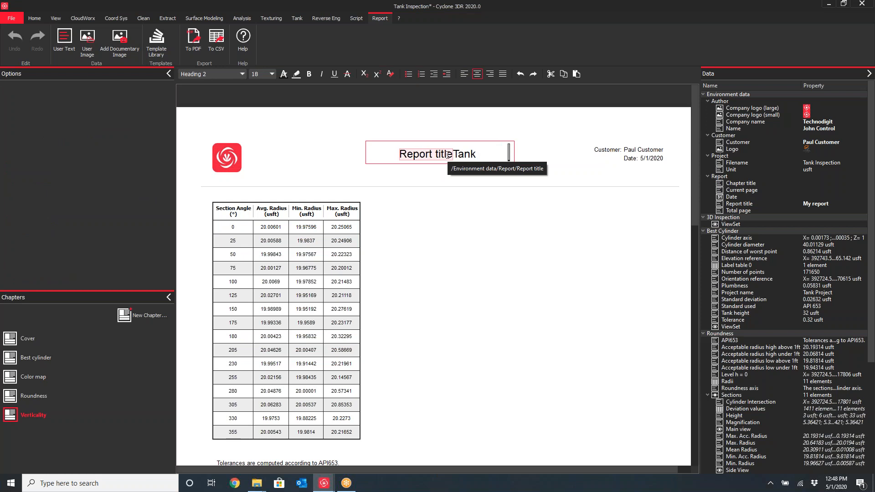
key(ctrl+a)
key(BackSpace)
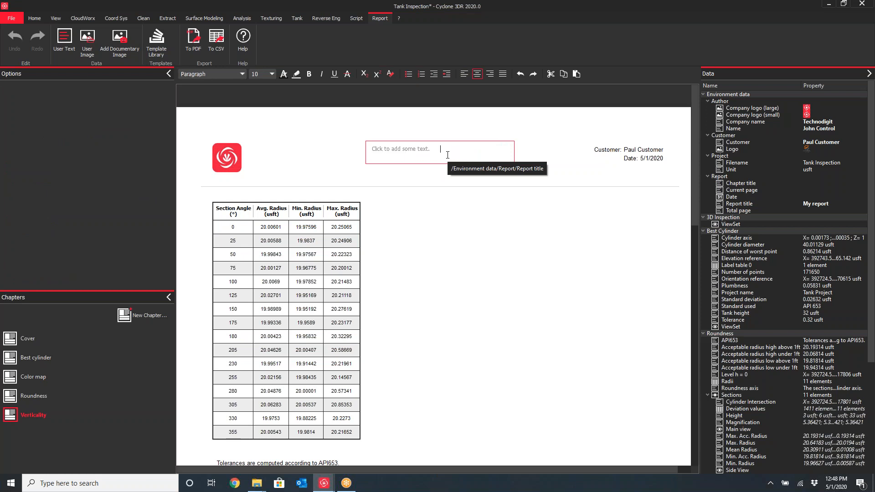
text(Tank 20)
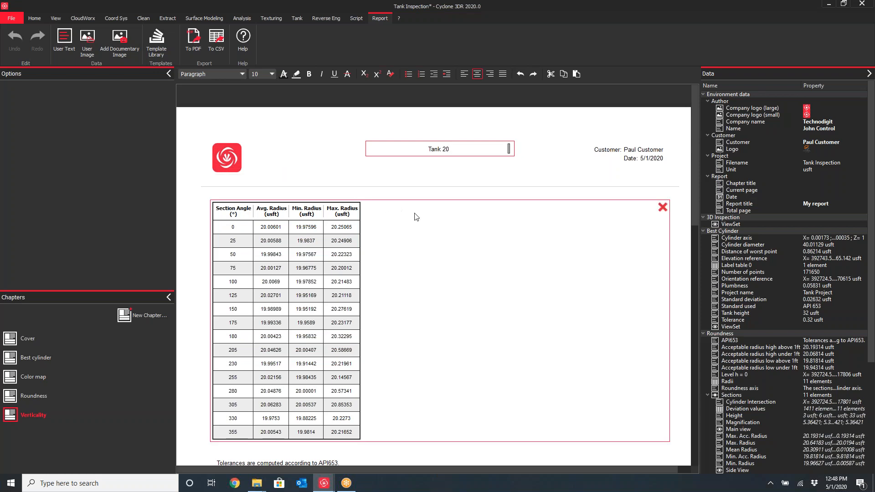
scroll(416, 217, down, 8)
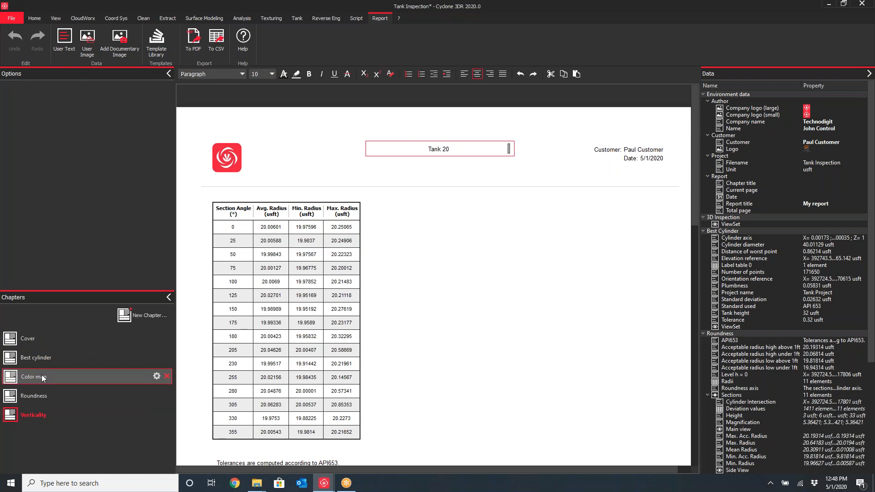
Return to the 3D view and orbit around the tank to view the verticality sections from outside
click(34, 19)
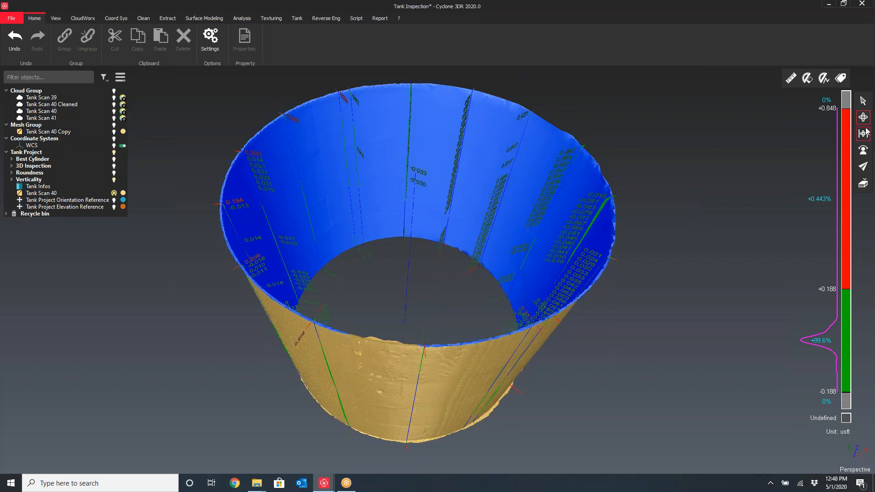
drag(443, 370, 397, 331)
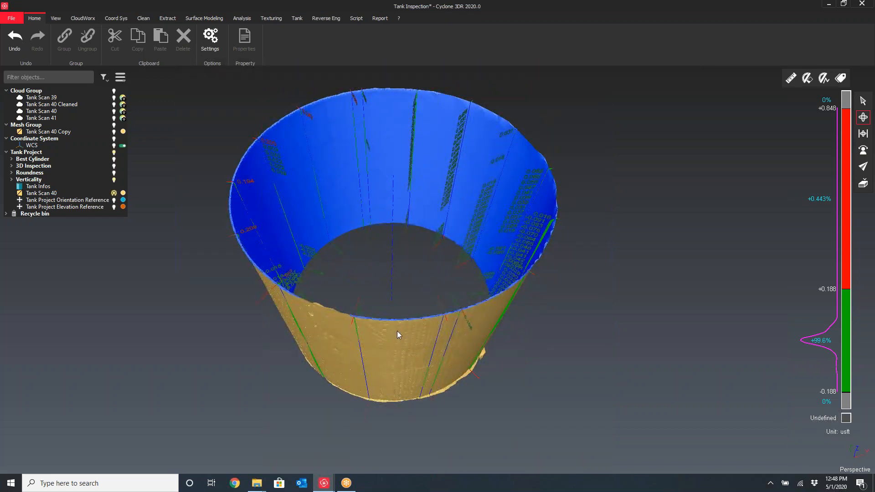
drag(395, 353, 397, 355)
drag(435, 319, 413, 333)
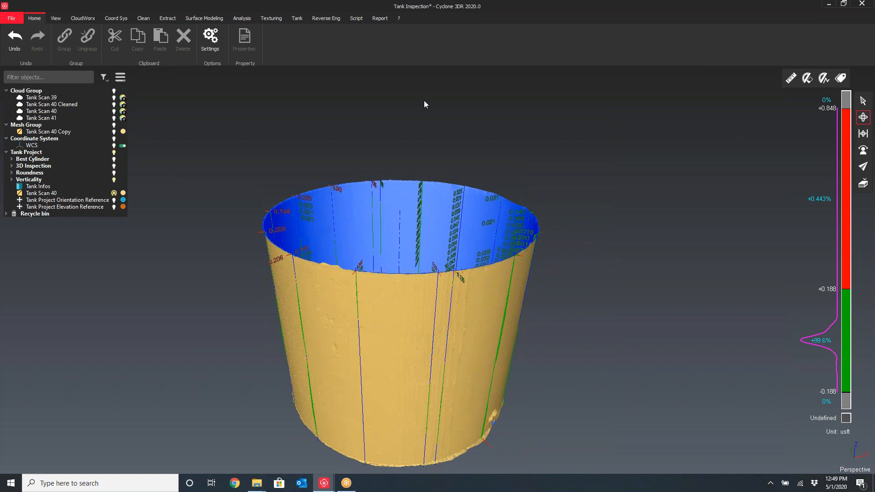
drag(396, 364, 402, 353)
drag(406, 287, 441, 313)
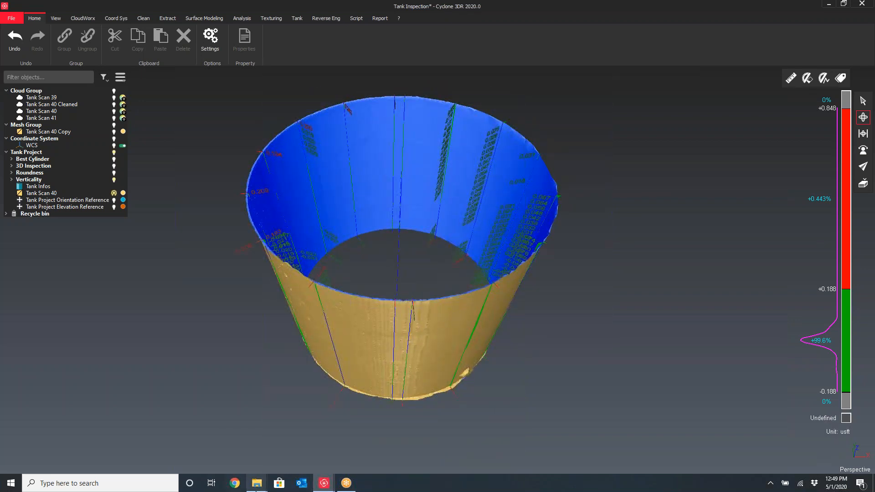
Close the Pictures window and open File Explorer
mouse_move(258, 485)
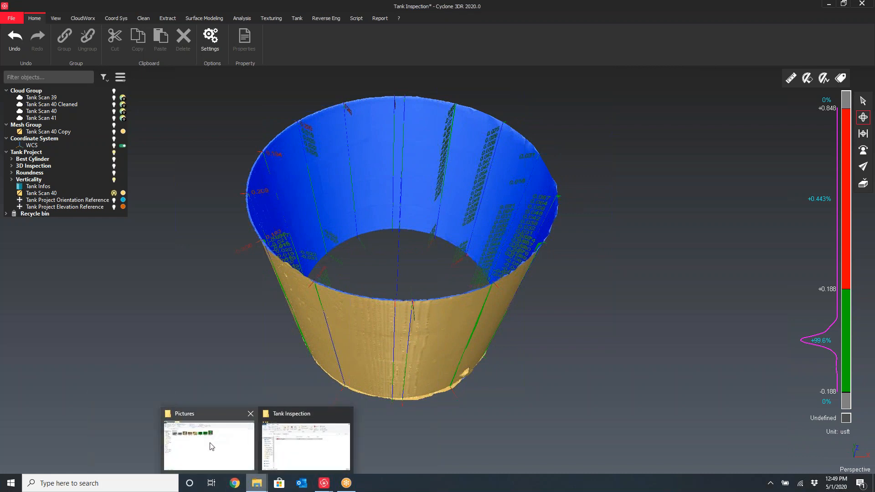
click(251, 414)
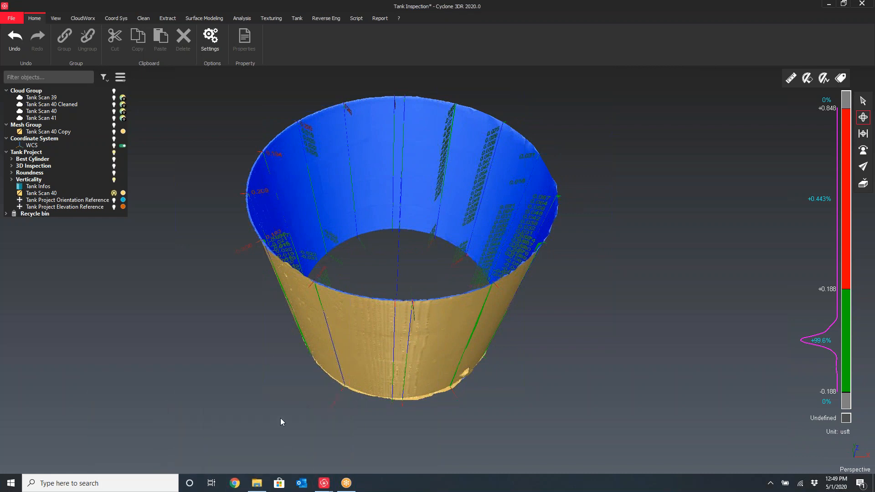
click(257, 484)
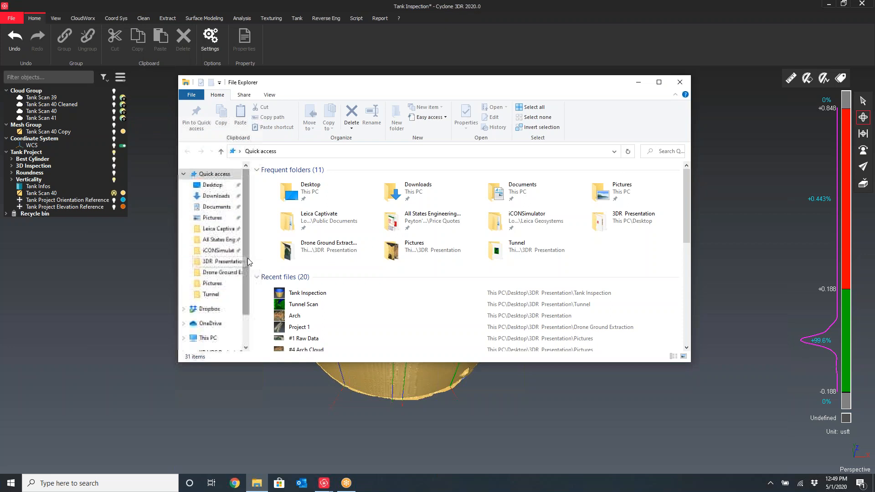
Browse to the Kuker-Ranken Price Quotes, Leica Quotes Pre Built, Project Right folder and open the Cyclone 3DR Options image
scroll(249, 310, down, 2)
click(220, 327)
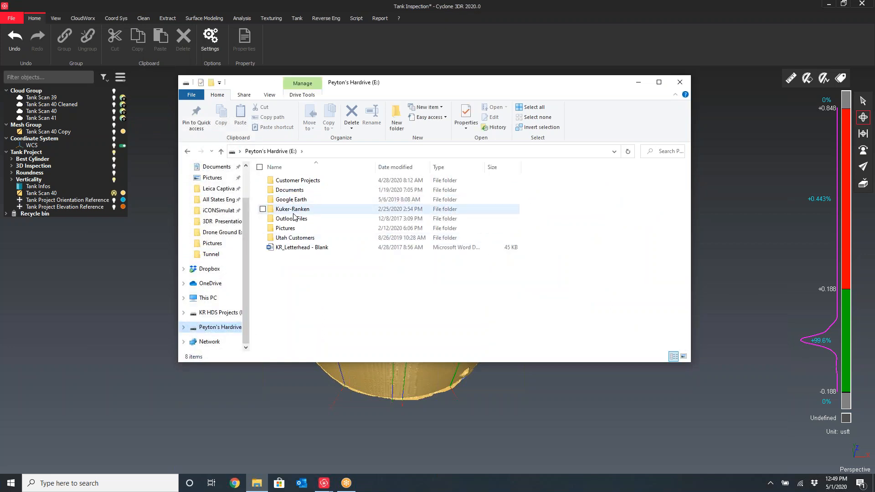
double_click(295, 217)
double_click(293, 235)
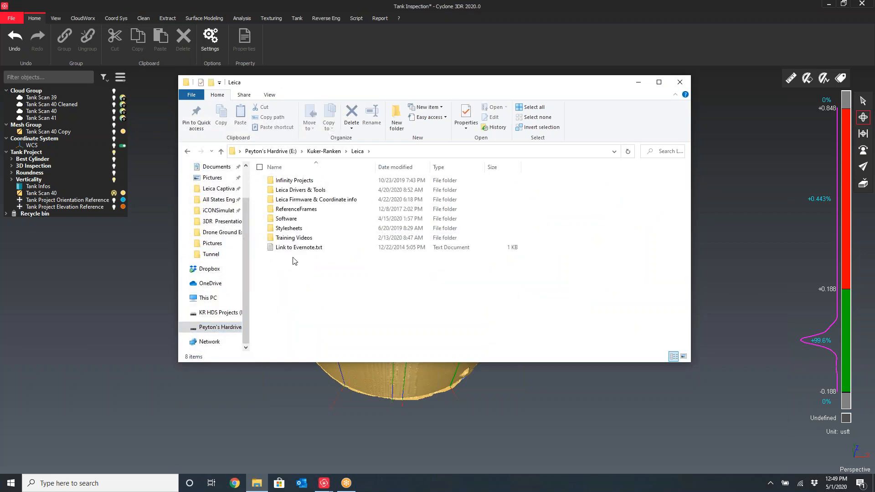
click(324, 151)
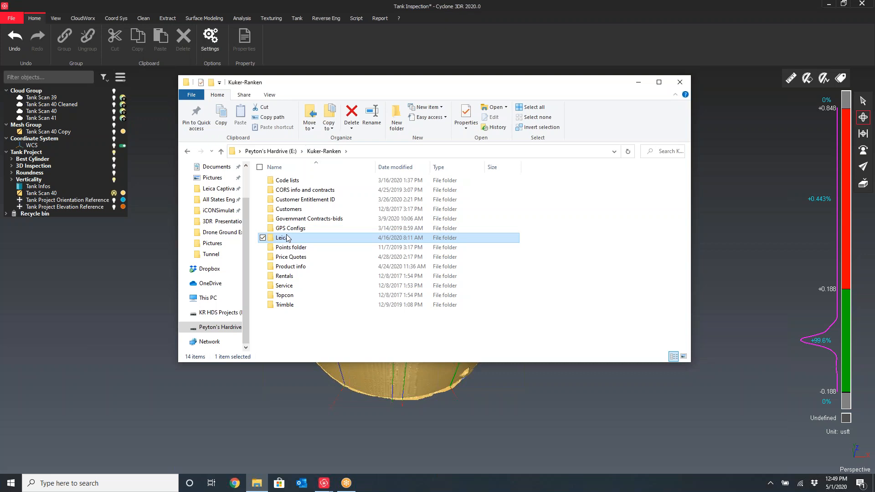
double_click(290, 259)
key(l)
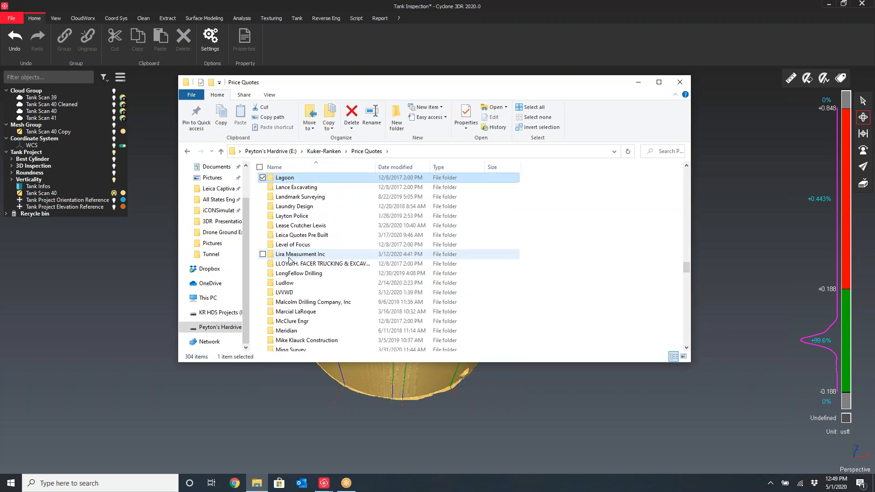
double_click(292, 234)
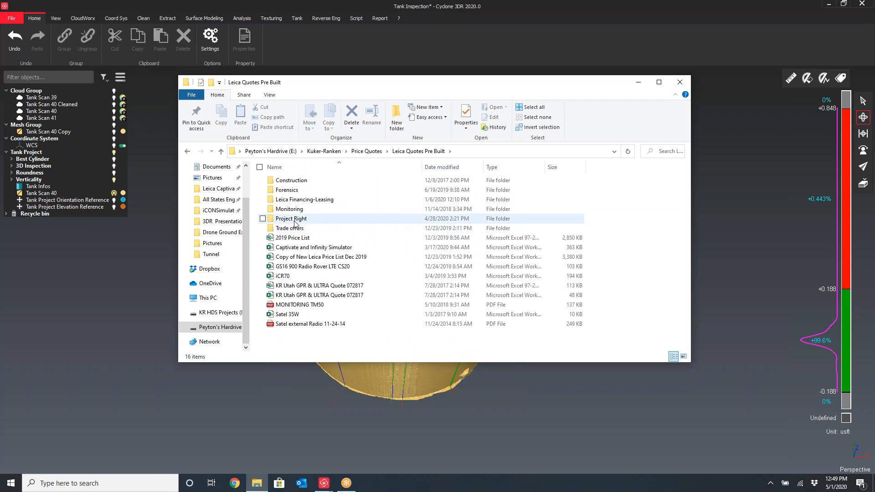
double_click(294, 220)
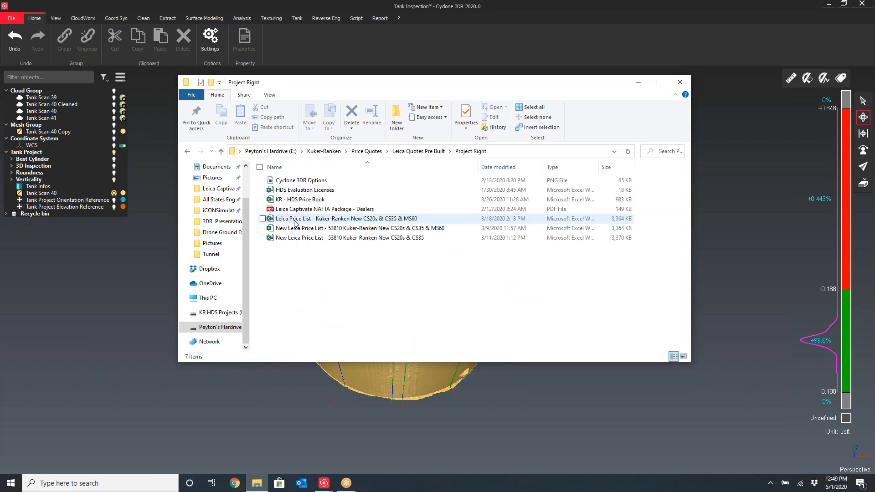
double_click(308, 181)
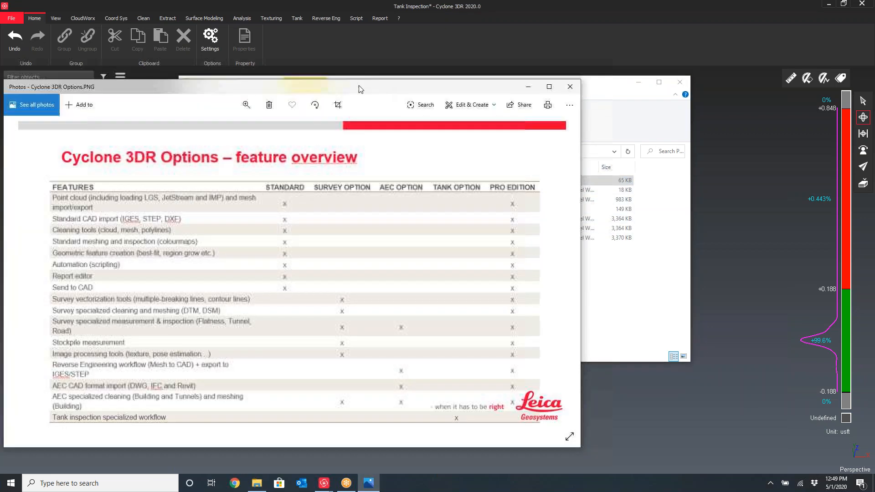
Move and maximize the photo viewer to display the Cyclone 3DR Options feature overview
drag(360, 88, 512, 71)
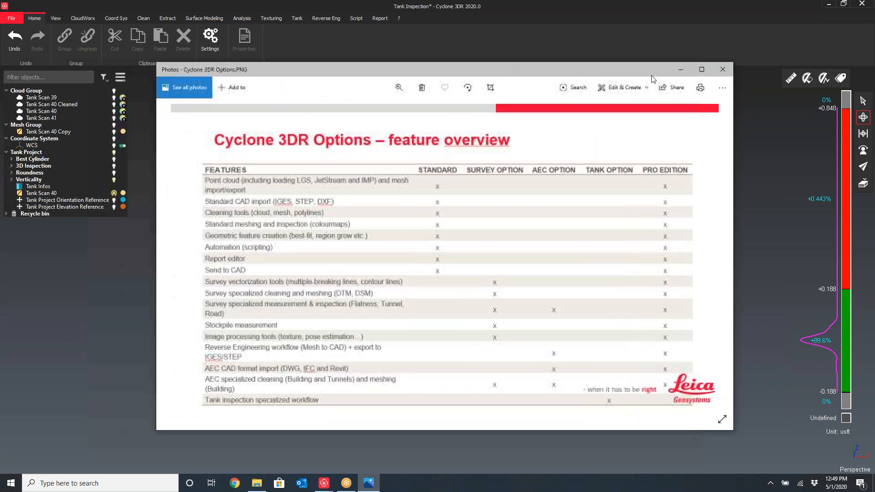
click(702, 69)
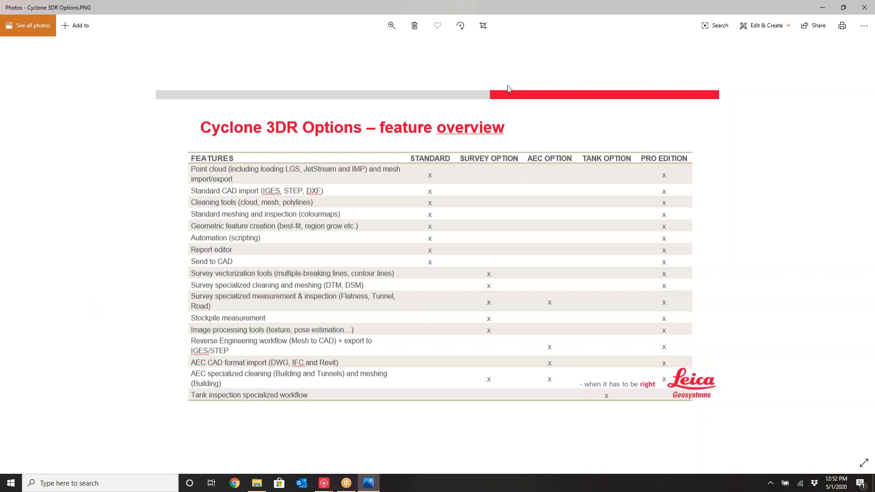
click(710, 18)
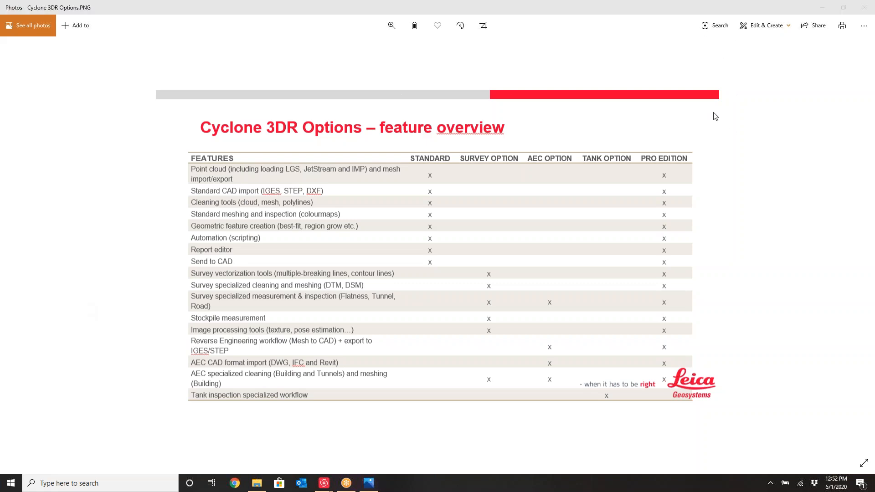